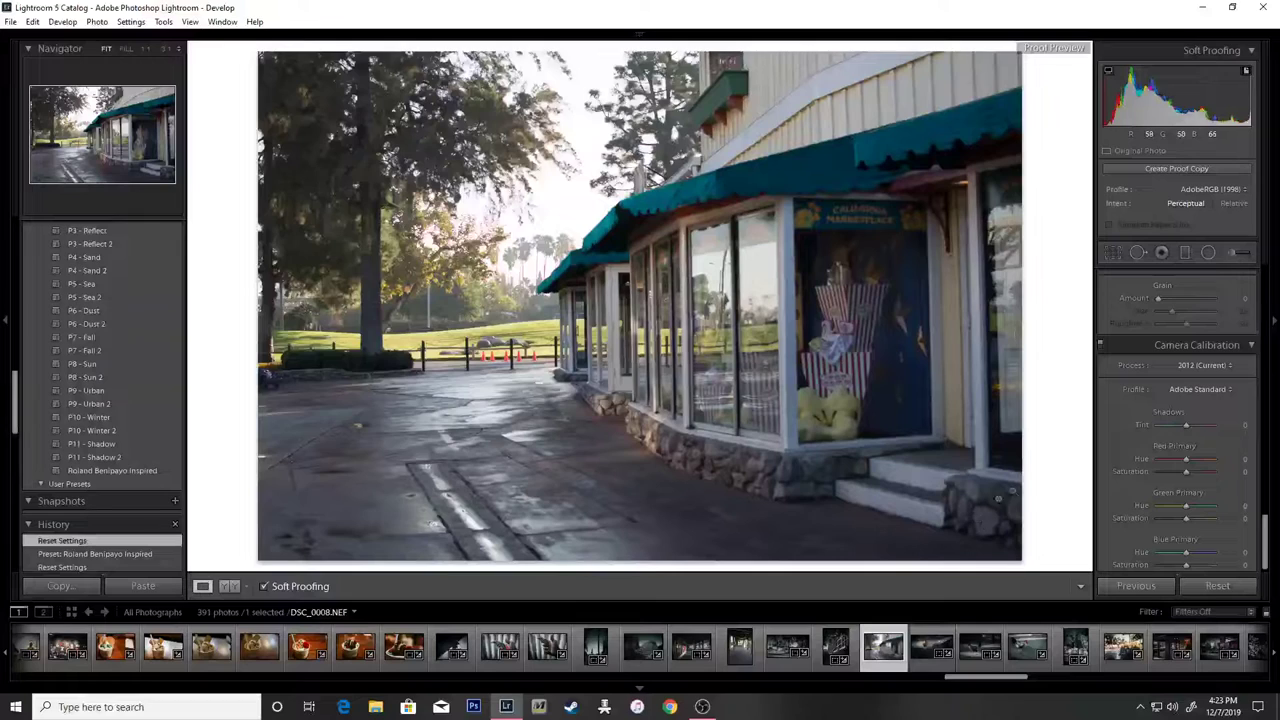
# Try a cooler white balance, then undo it and reset all develop settings.
pyautogui.moveTo(1266, 543); pyautogui.dragTo(1266, 280)
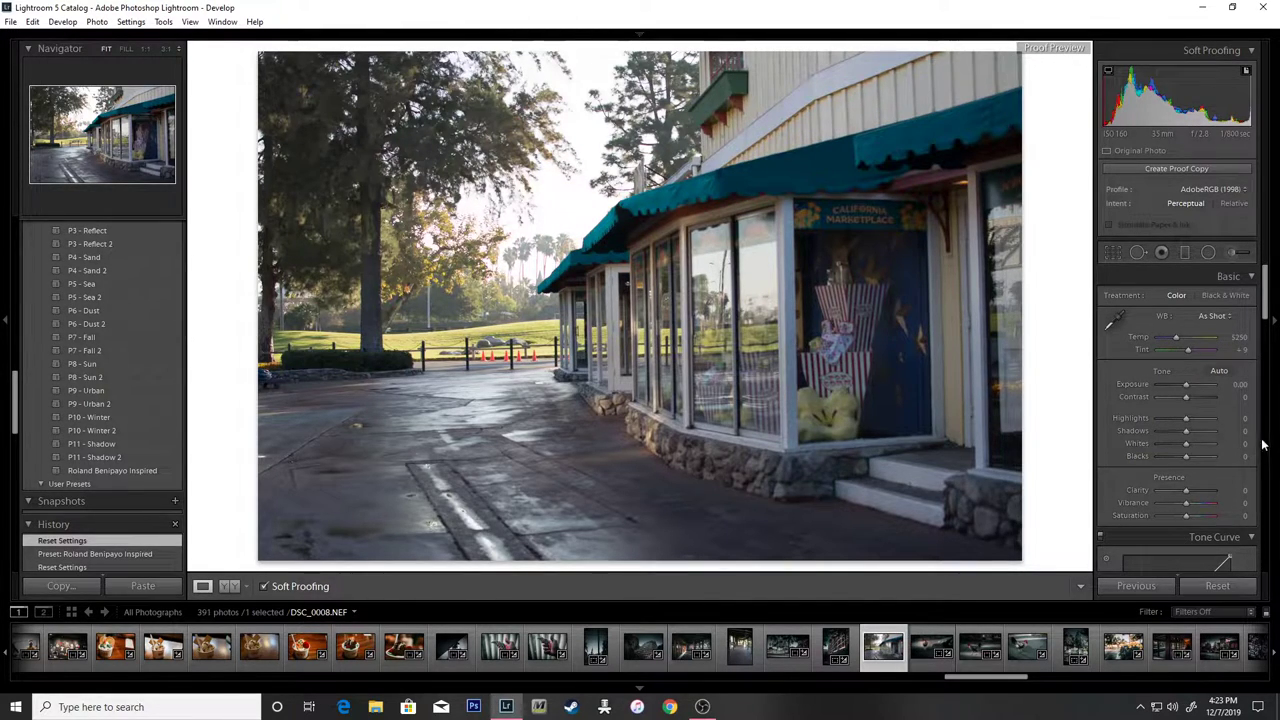
pyautogui.moveTo(1238, 337)
pyautogui.mouseDown()
pyautogui.moveTo(1198, 337)
pyautogui.moveTo(1213, 337)
pyautogui.mouseUp()
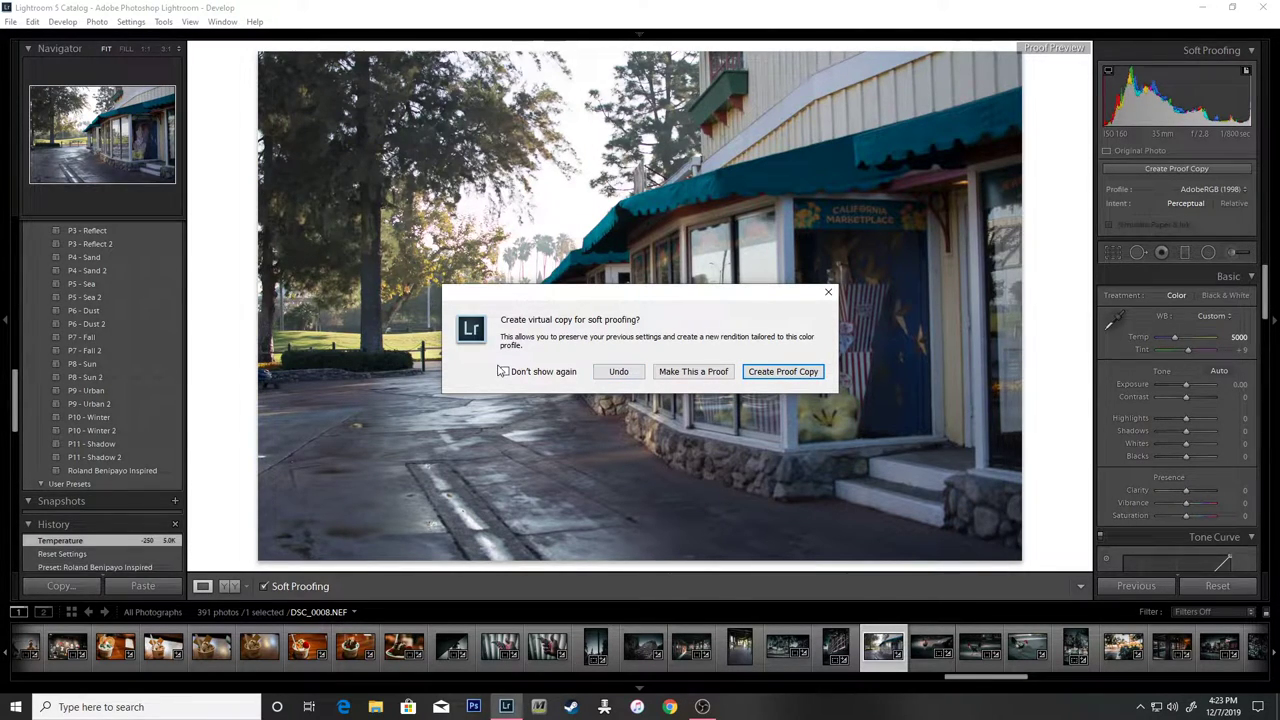
pyautogui.click(618, 371)
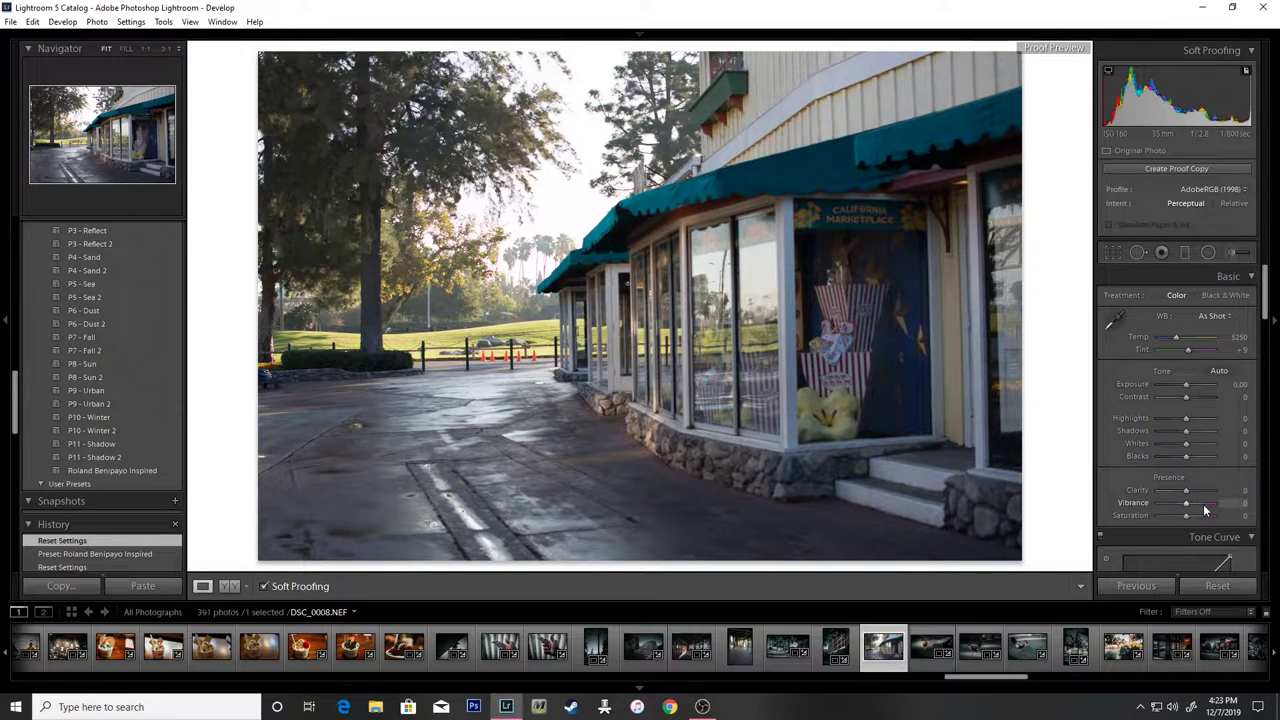
pyautogui.click(1228, 586)
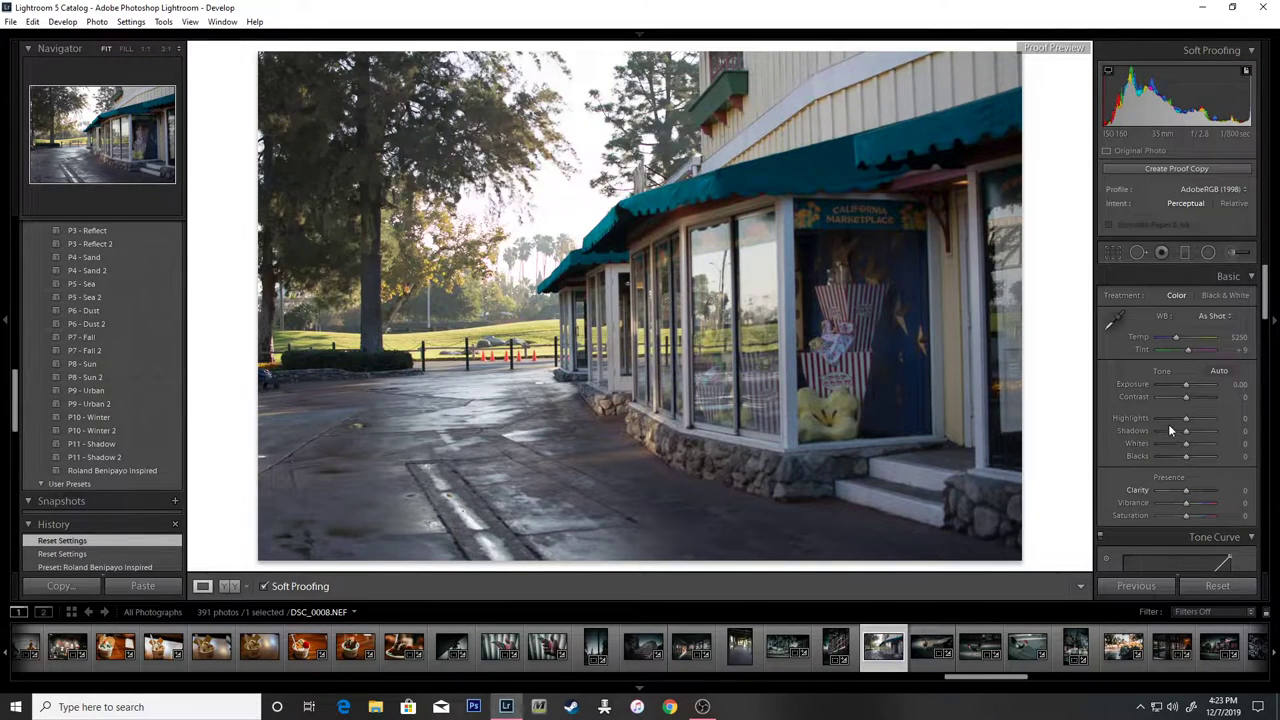
pyautogui.click(1233, 588)
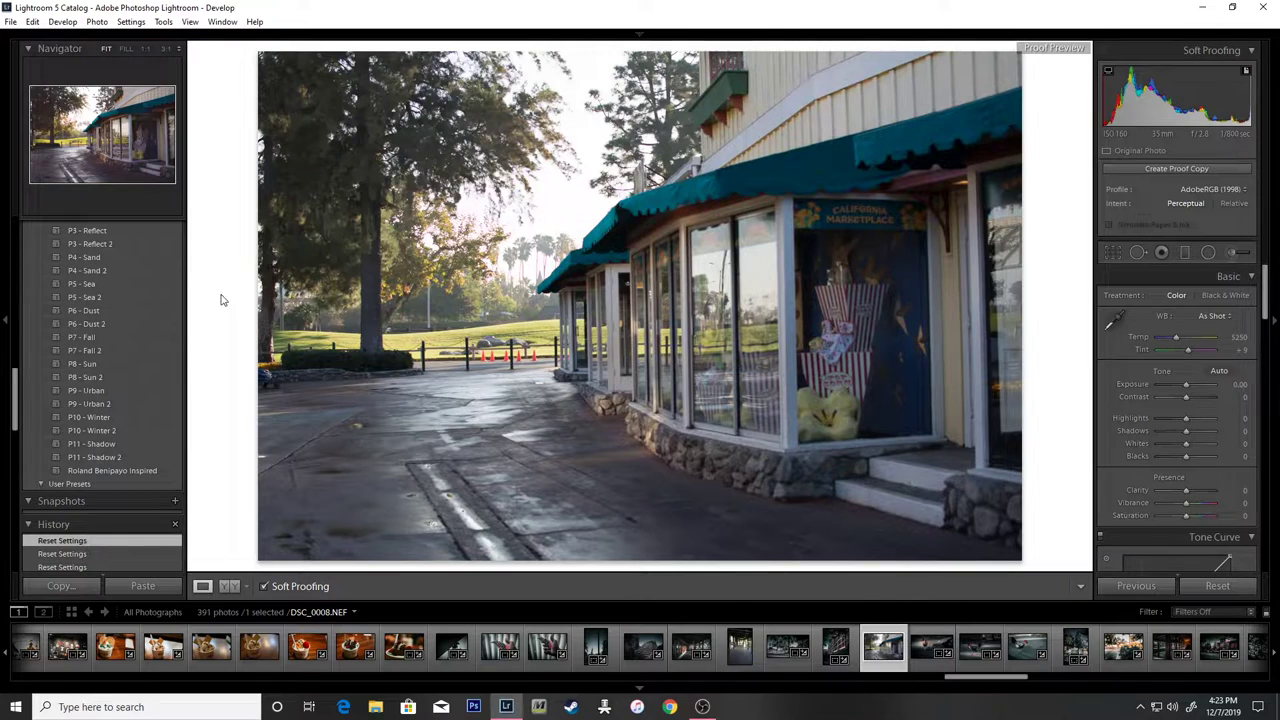
# Apply the custom photographer-inspired preset, raise Contrast to +35, and create a proof copy.
pyautogui.click(117, 471)
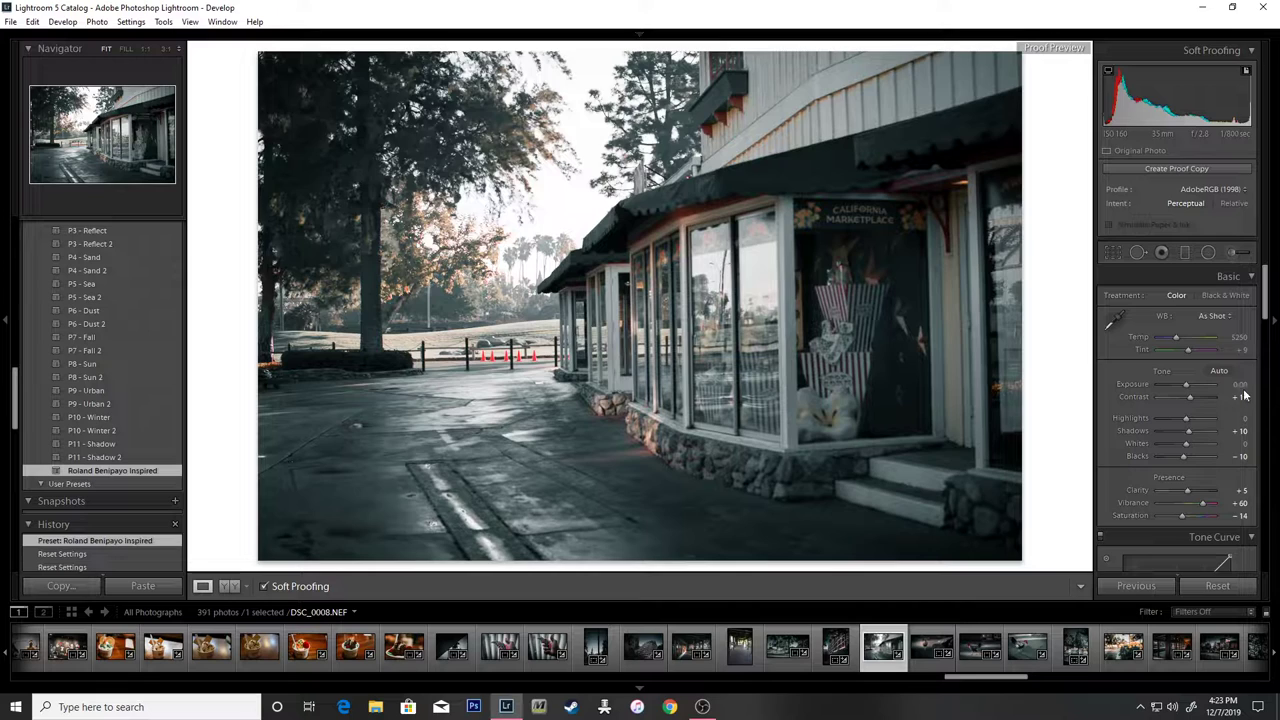
pyautogui.moveTo(1244, 405); pyautogui.dragTo(1262, 405)
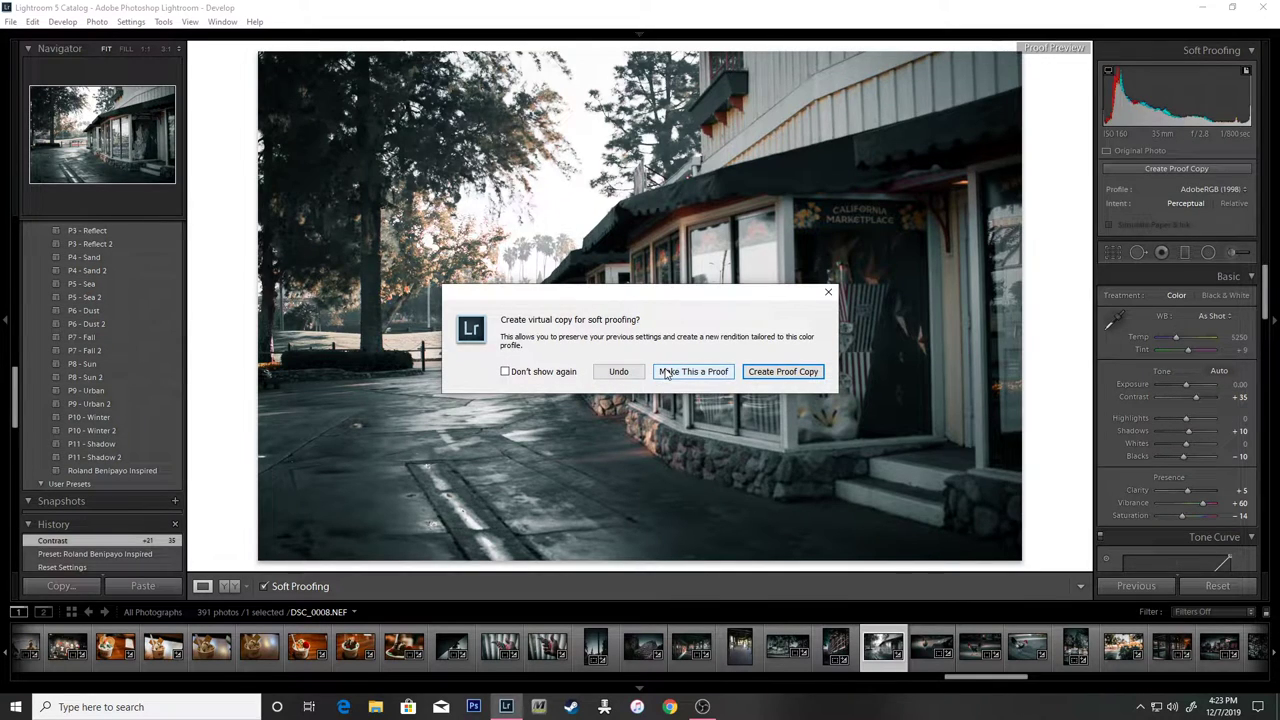
pyautogui.click(784, 371)
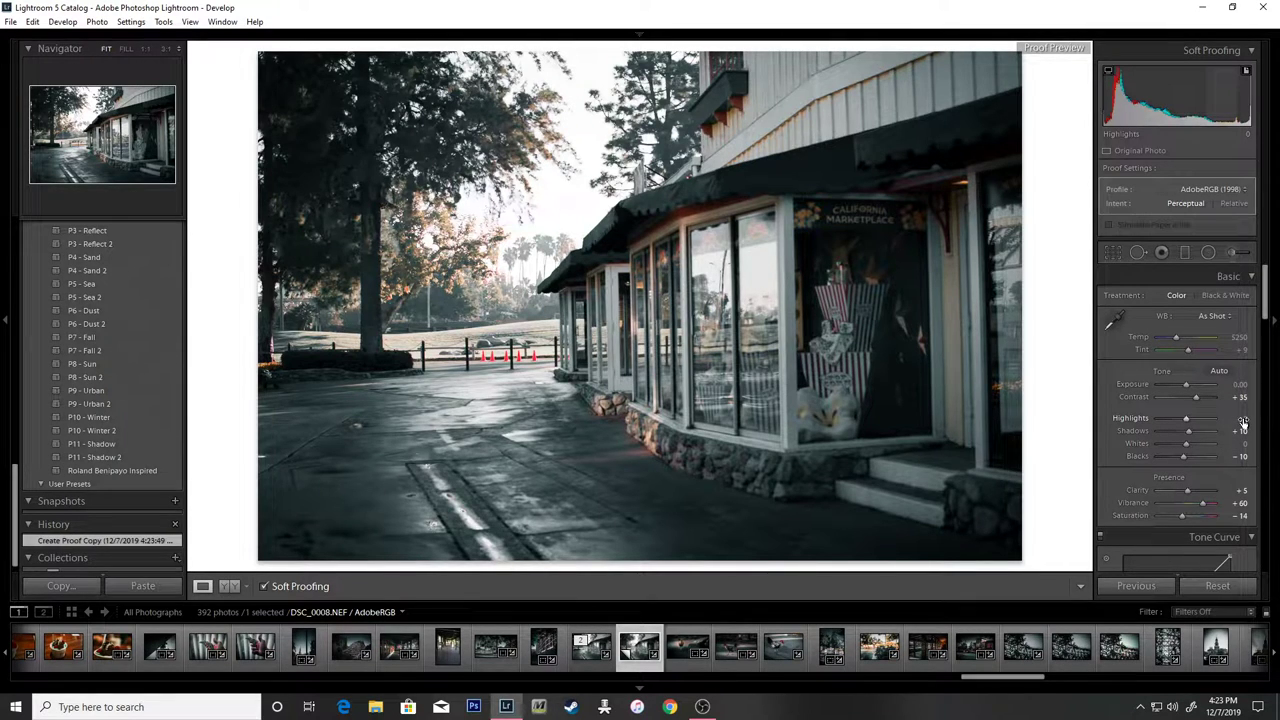
# Set Highlights to -95 and Shadows to +50.
pyautogui.moveTo(1177, 418); pyautogui.dragTo(1163, 418)
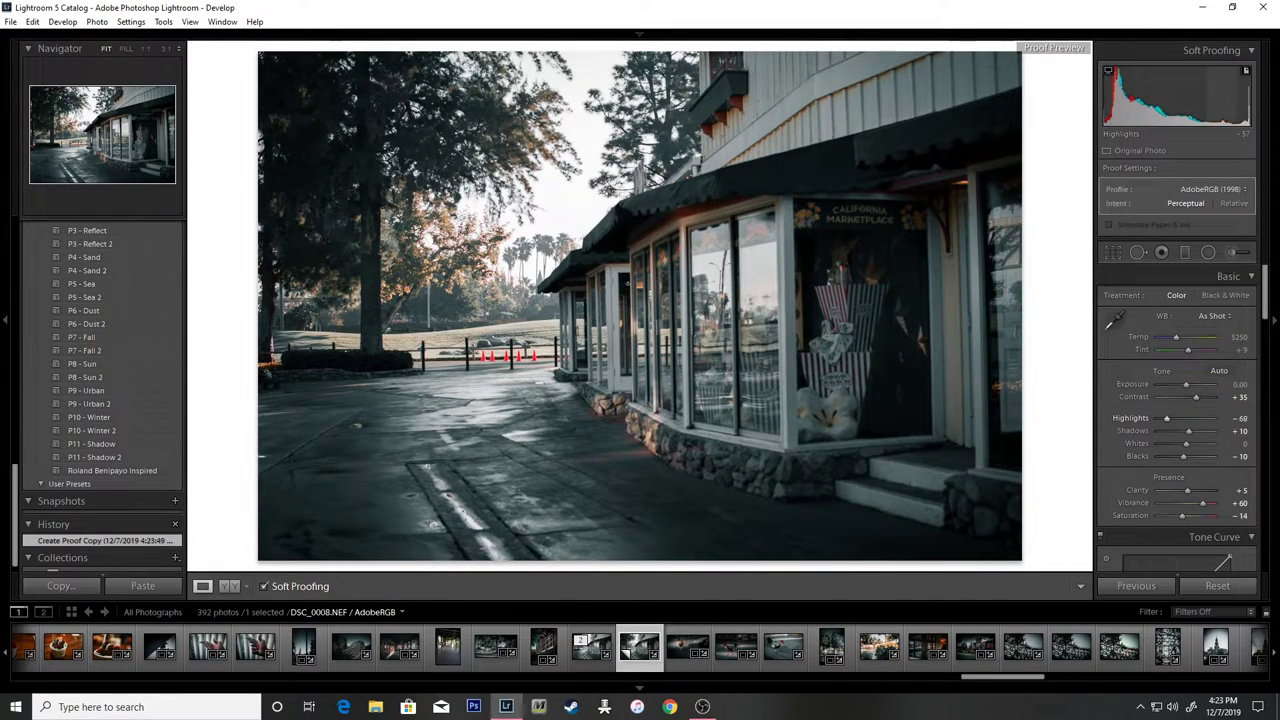
pyautogui.moveTo(1165, 418); pyautogui.dragTo(1161, 418)
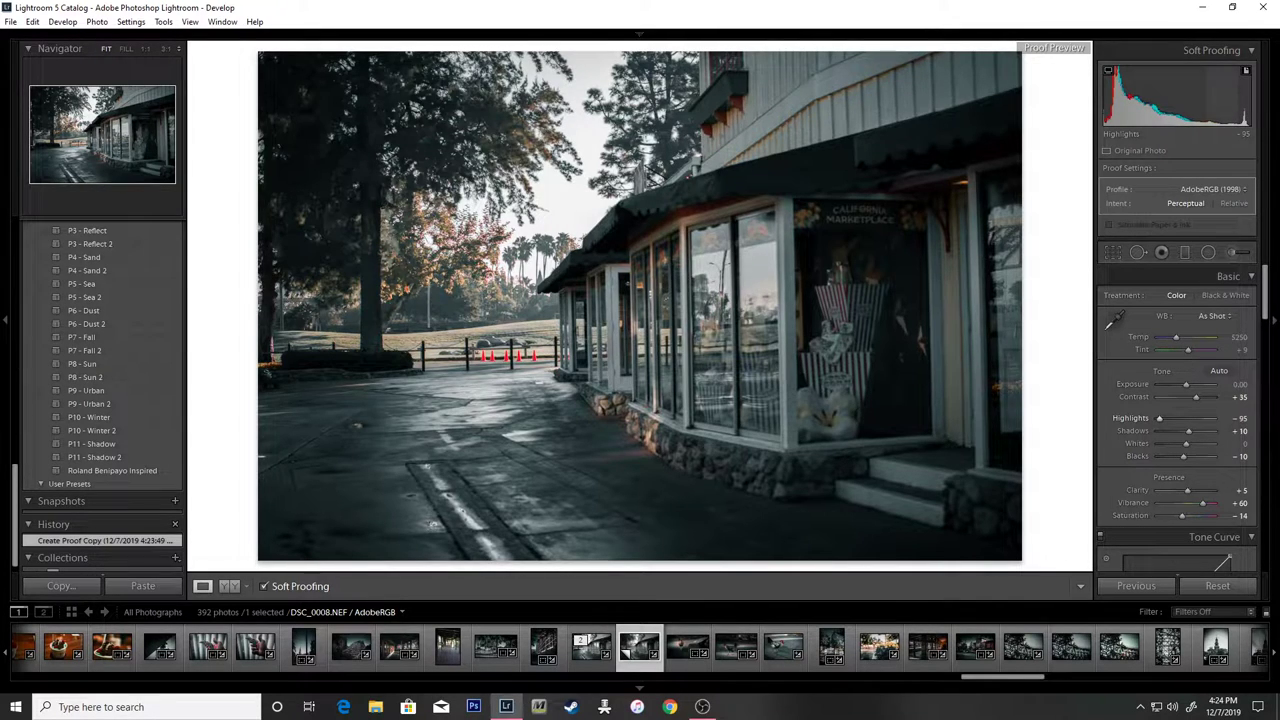
pyautogui.moveTo(1160, 418); pyautogui.dragTo(1159, 418)
pyautogui.moveTo(1240, 432)
pyautogui.mouseDown()
pyautogui.moveTo(1262, 432)
pyautogui.moveTo(1200, 430)
pyautogui.mouseUp()
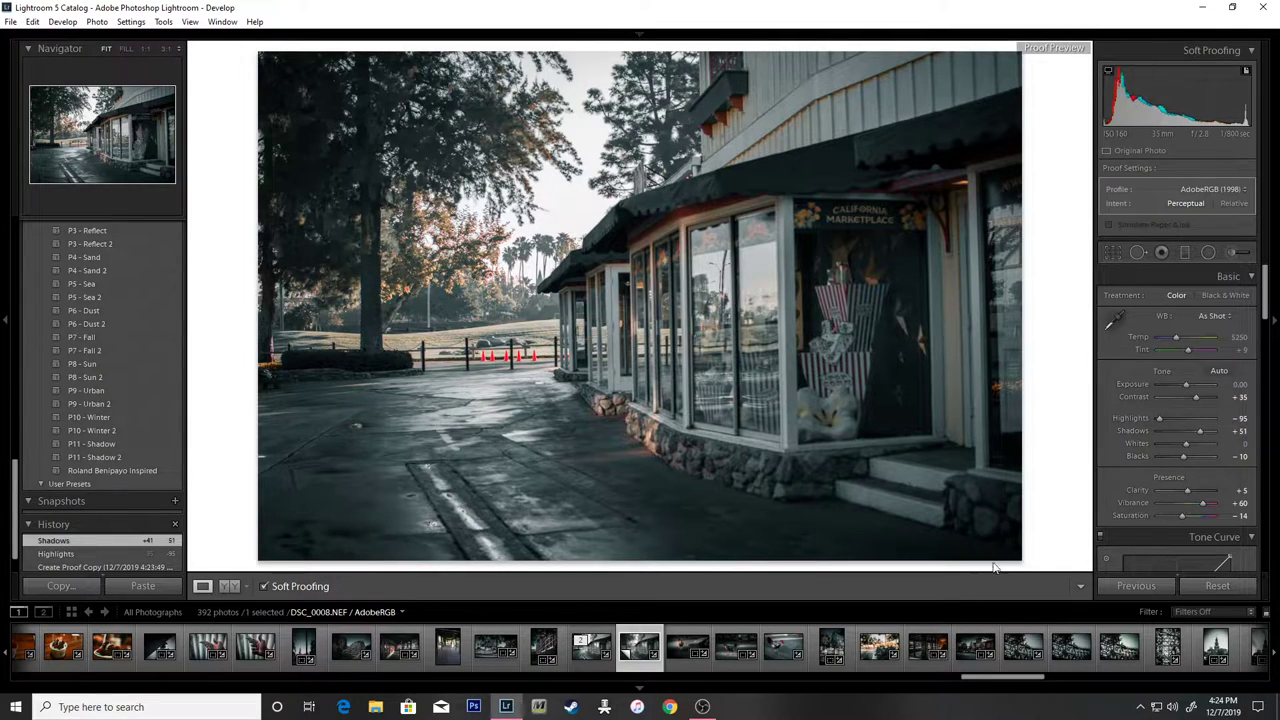
pyautogui.moveTo(1240, 430); pyautogui.dragTo(1236, 430)
pyautogui.moveTo(1240, 430)
pyautogui.mouseDown()
pyautogui.moveTo(1216, 443)
pyautogui.moveTo(1237, 443)
pyautogui.moveTo(1183, 445)
pyautogui.moveTo(1213, 458)
pyautogui.moveTo(1175, 456)
pyautogui.mouseUp()
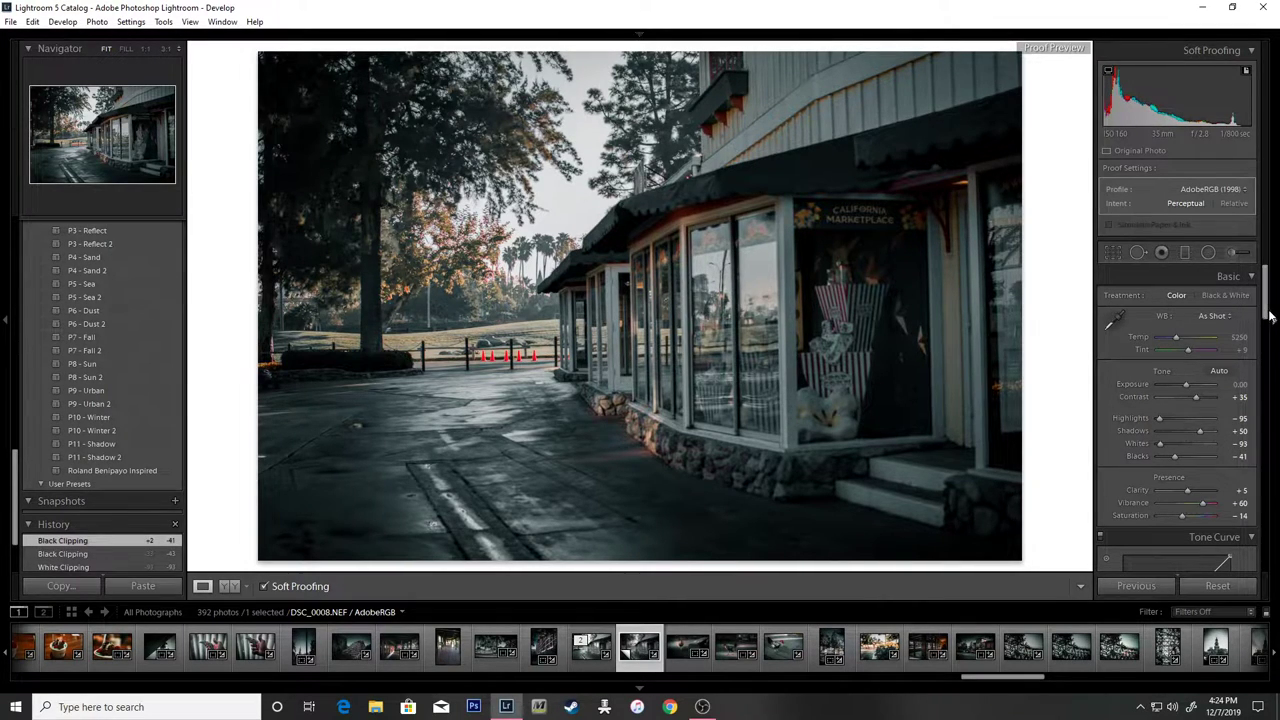
# Set Whites -93, Blacks -41, Clarity +60, and add a lowered midtone curve point.
pyautogui.click(1270, 316)
pyautogui.moveTo(1268, 318); pyautogui.dragTo(1267, 326)
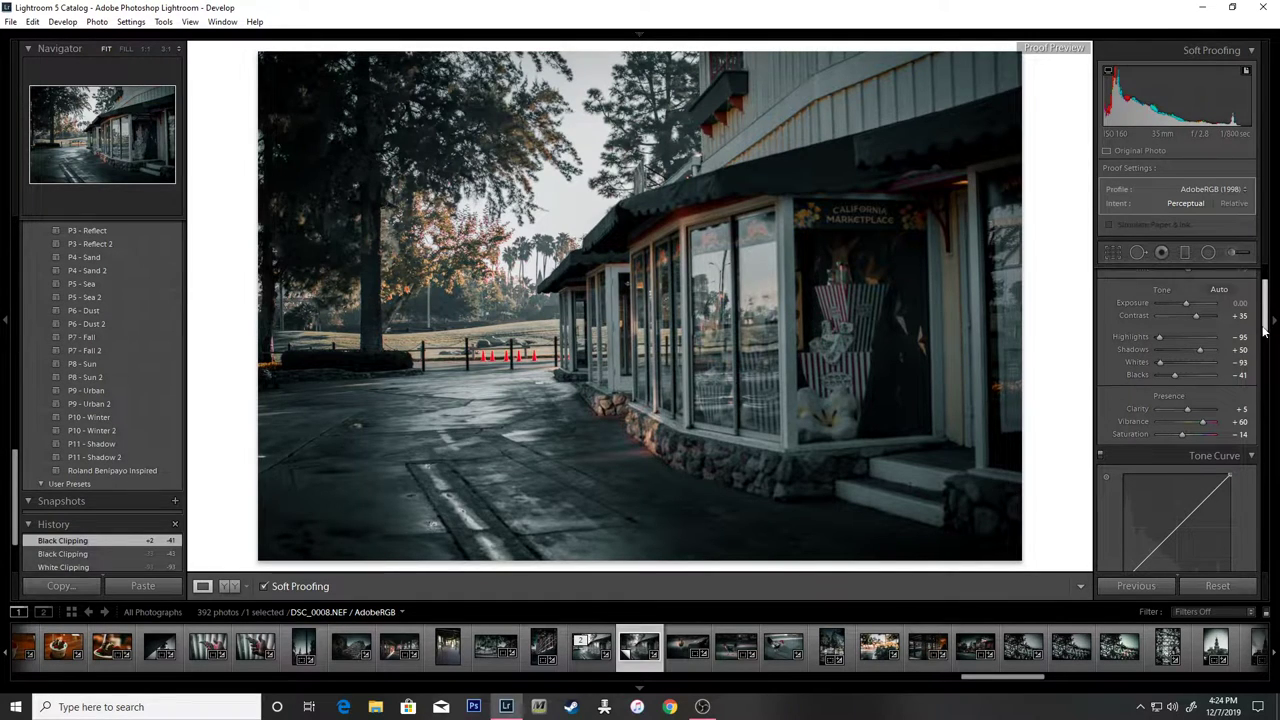
pyautogui.moveTo(1242, 409); pyautogui.dragTo(1272, 409)
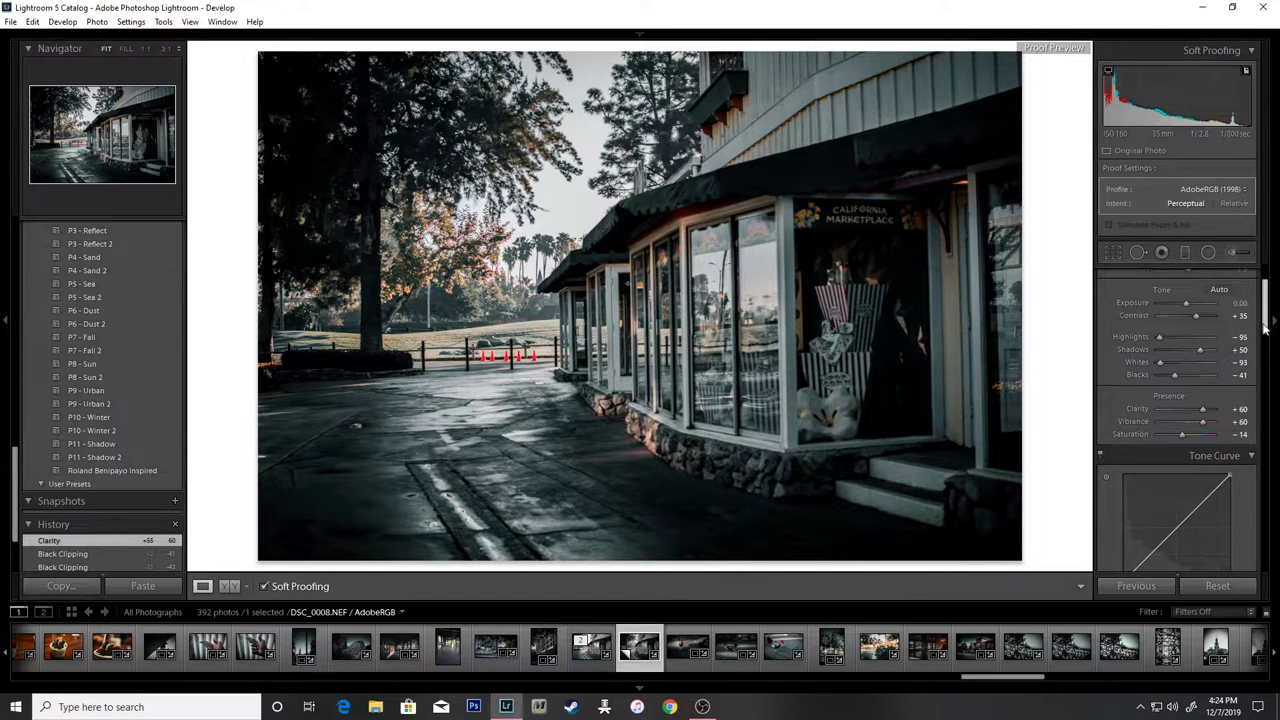
pyautogui.moveTo(1264, 327); pyautogui.dragTo(1264, 343)
pyautogui.moveTo(1181, 440); pyautogui.dragTo(1180, 449)
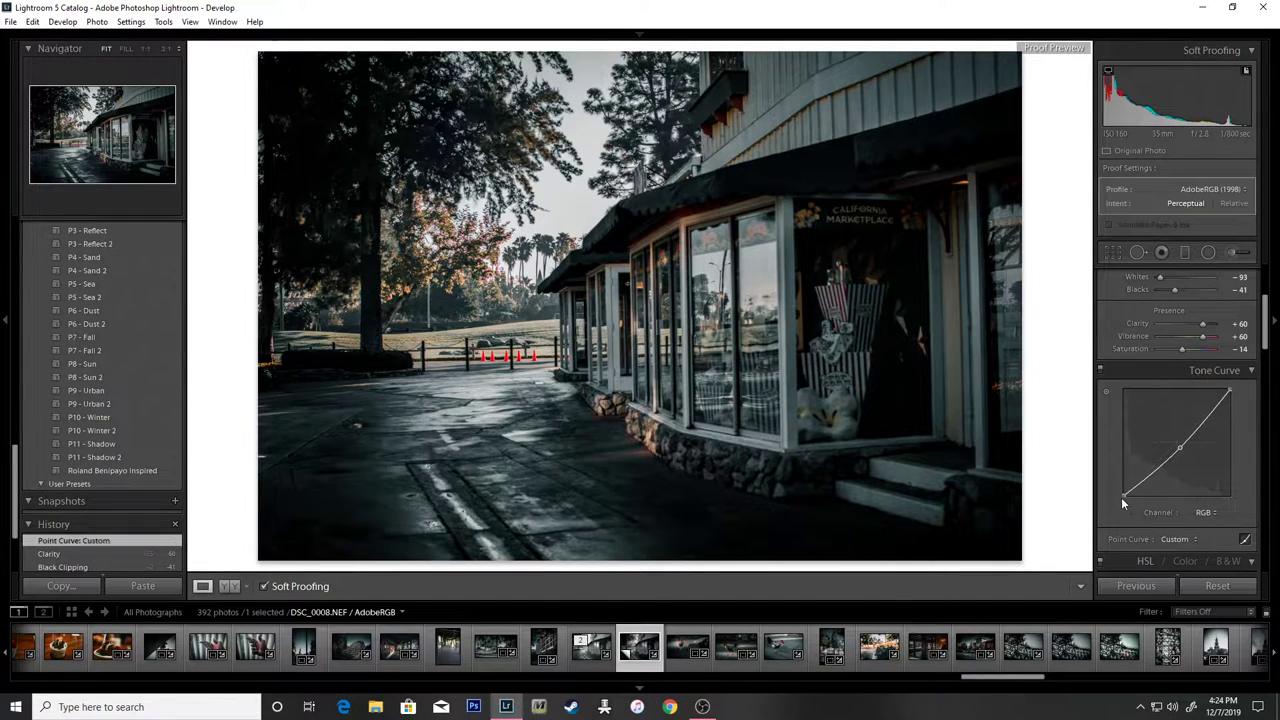
# Add shadow and highlight points to the tone curve and lower the white endpoint.
pyautogui.moveTo(1150, 471); pyautogui.dragTo(1151, 473)
pyautogui.click(1204, 418)
pyautogui.moveTo(1204, 418); pyautogui.dragTo(1205, 412)
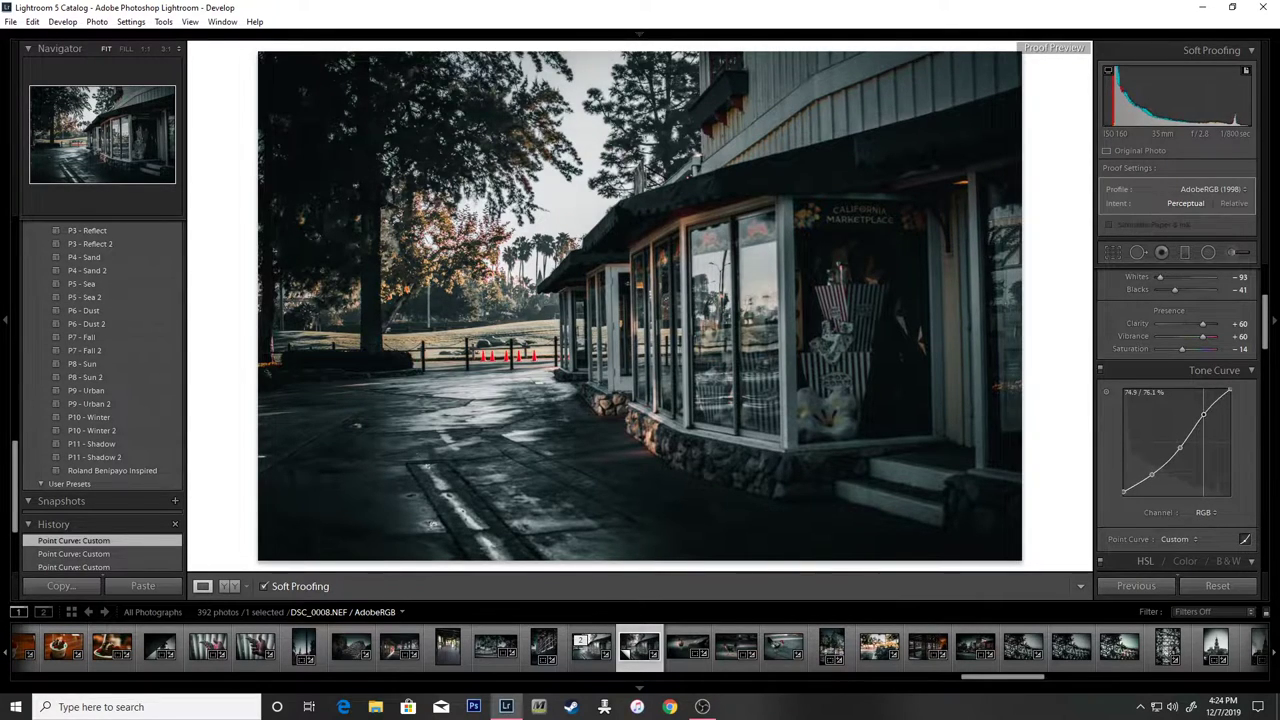
pyautogui.moveTo(1229, 393)
pyautogui.mouseDown()
pyautogui.moveTo(1229, 414)
pyautogui.moveTo(1229, 401)
pyautogui.mouseUp()
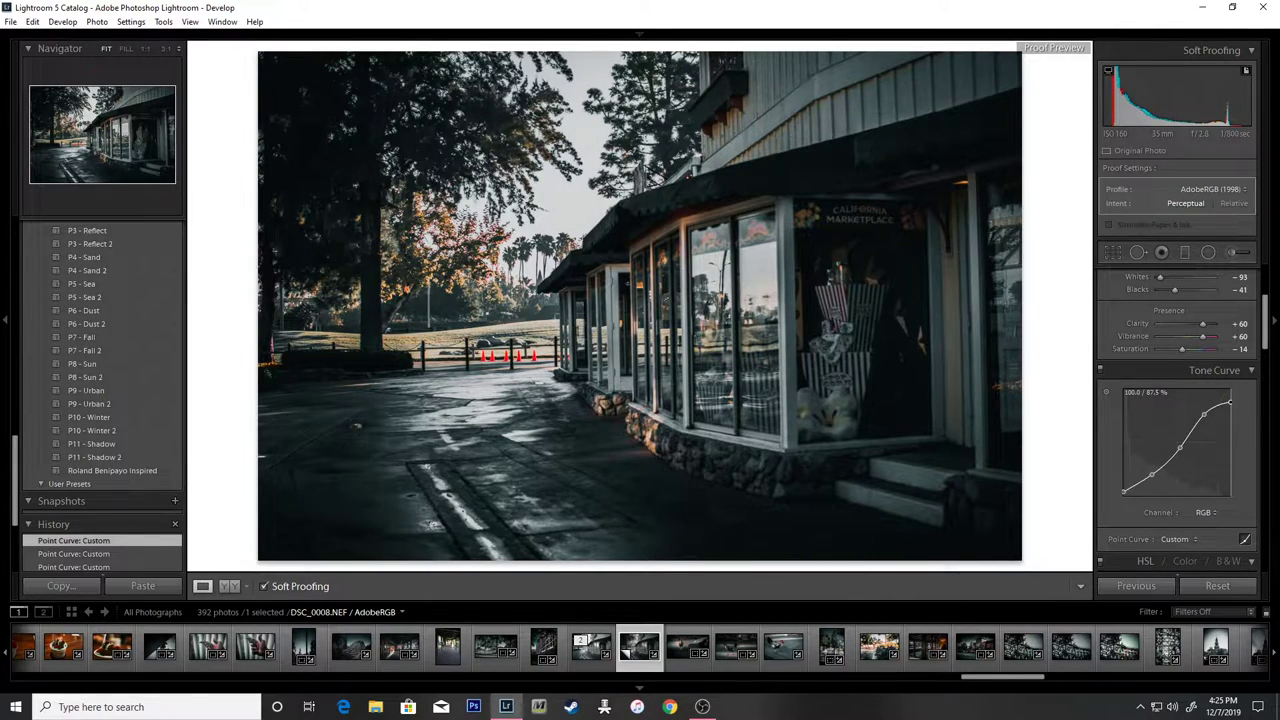
pyautogui.moveTo(1229, 401)
pyautogui.mouseDown()
pyautogui.moveTo(1229, 414)
pyautogui.moveTo(1229, 401)
pyautogui.mouseUp()
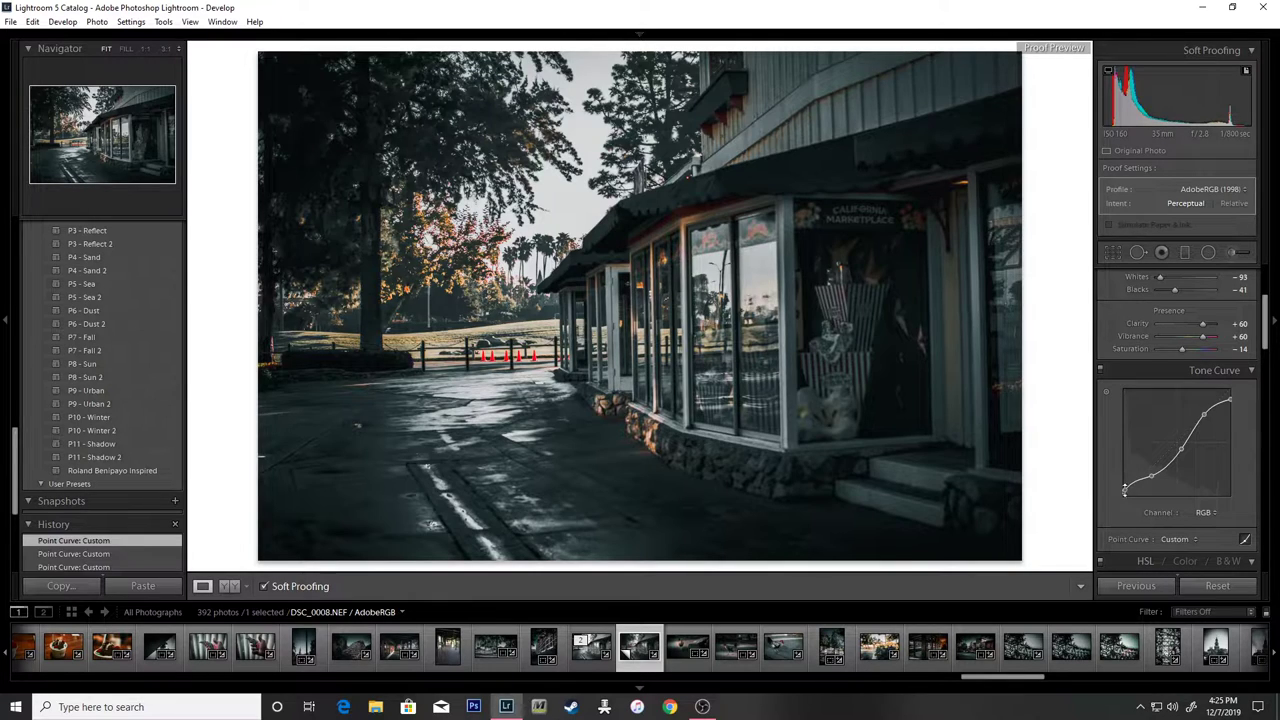
# Delete the lower curve control point and lift the black endpoint for faded shadows.
pyautogui.rightClick(1125, 489)
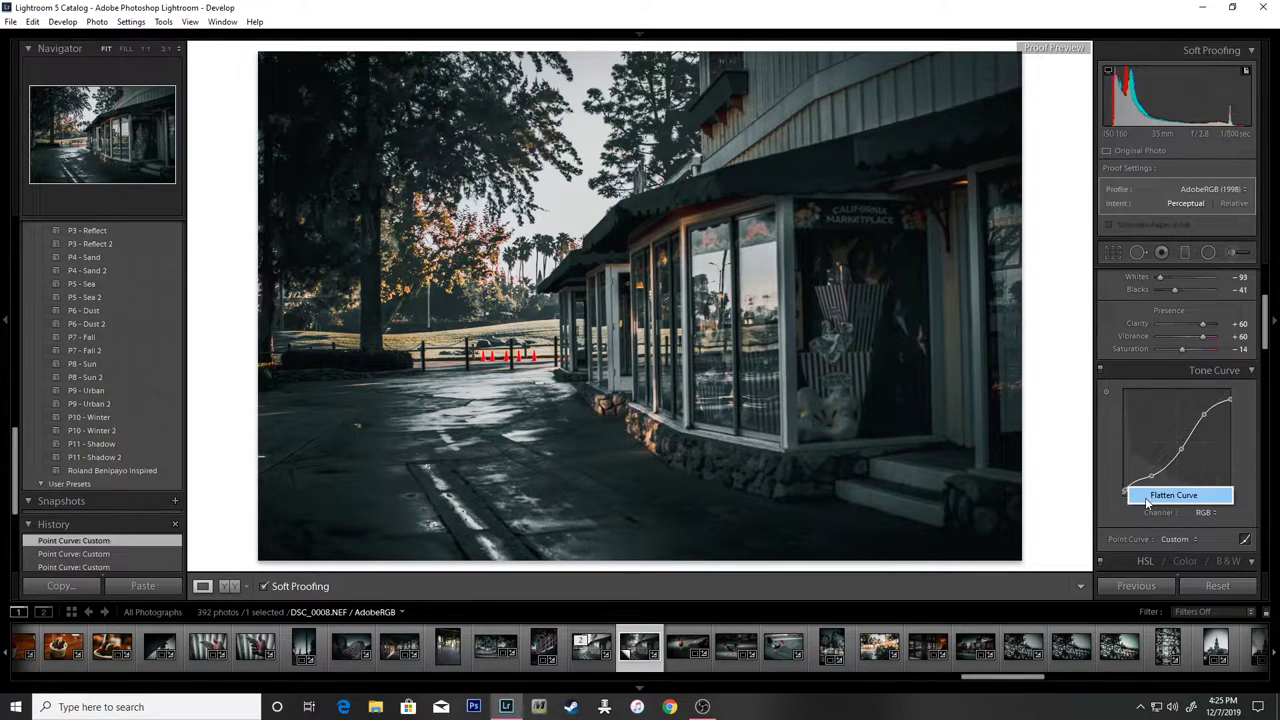
pyautogui.click(1125, 490)
pyautogui.rightClick(1127, 490)
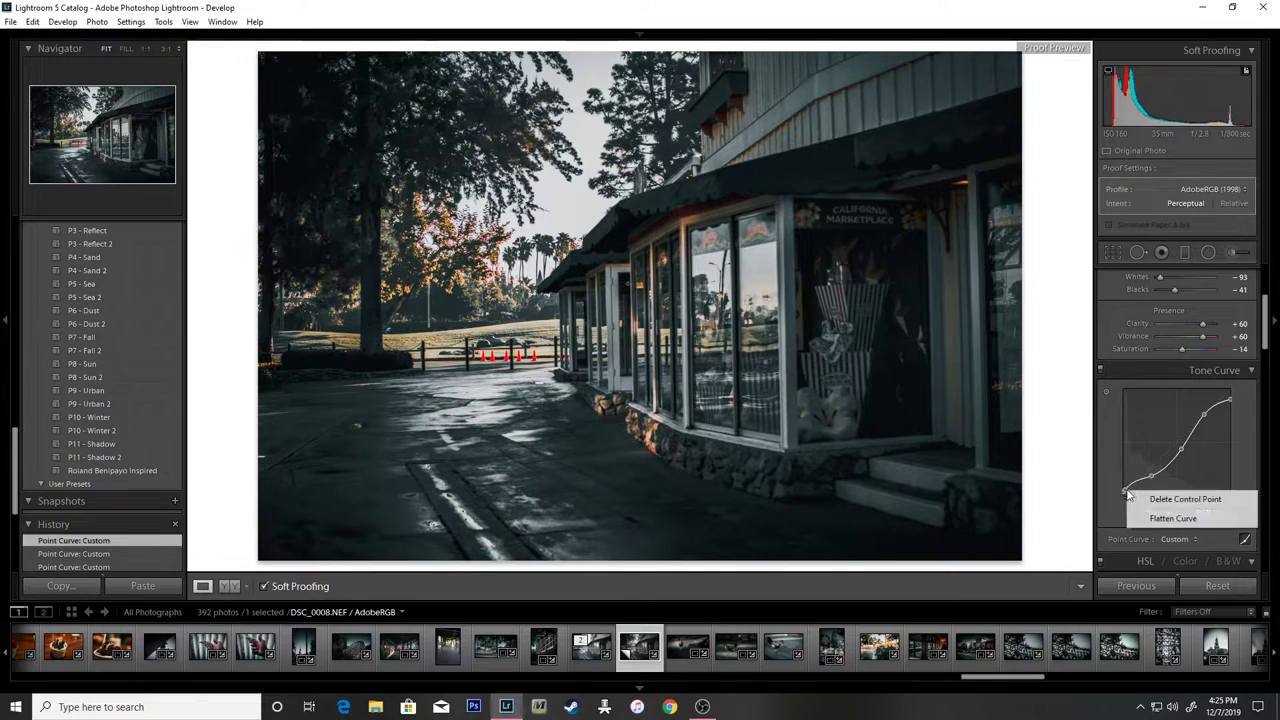
pyautogui.click(1185, 498)
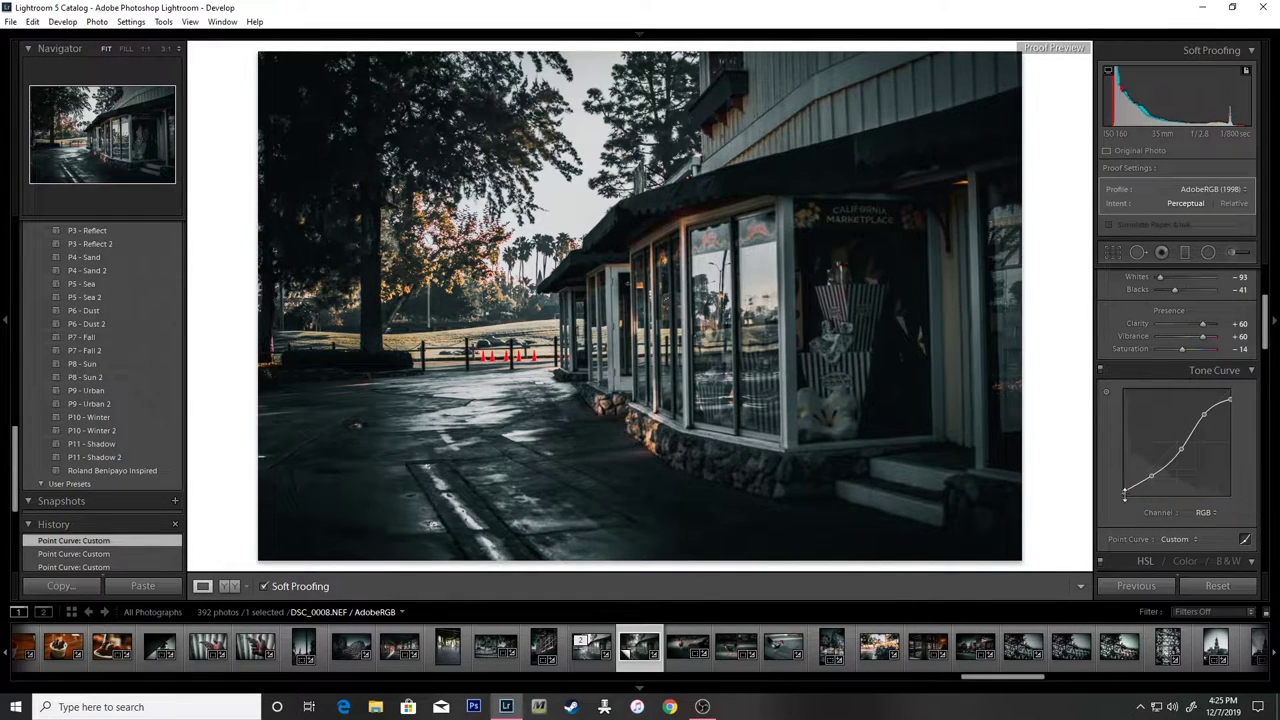
pyautogui.moveTo(1125, 492); pyautogui.dragTo(1154, 472)
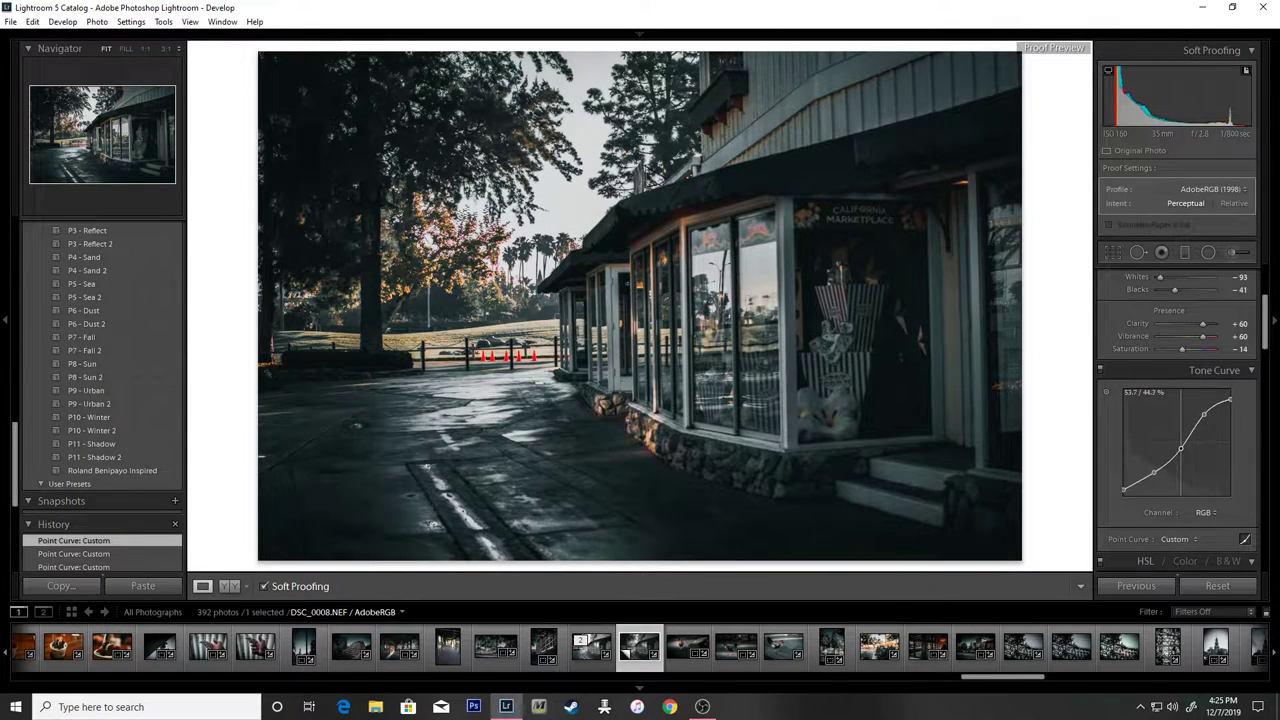
pyautogui.moveTo(1151, 476); pyautogui.dragTo(1140, 482)
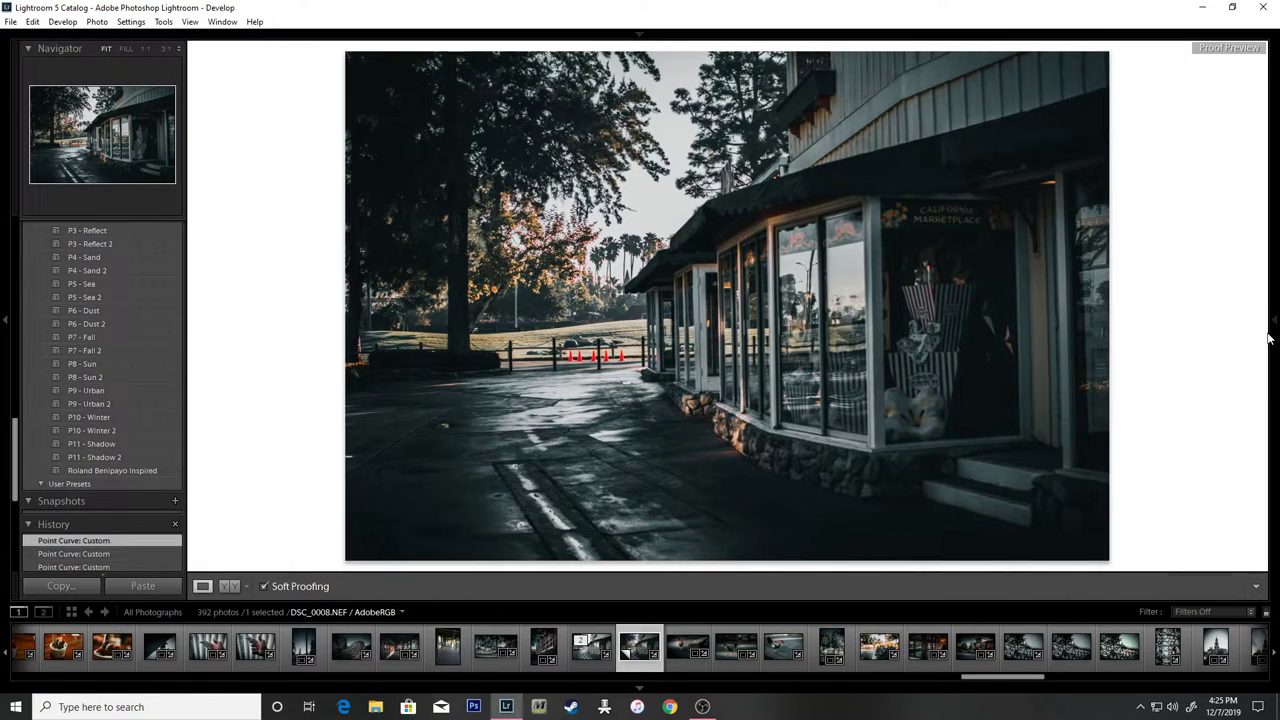
pyautogui.click(1271, 333)
pyautogui.click(1271, 335)
pyautogui.click(1272, 340)
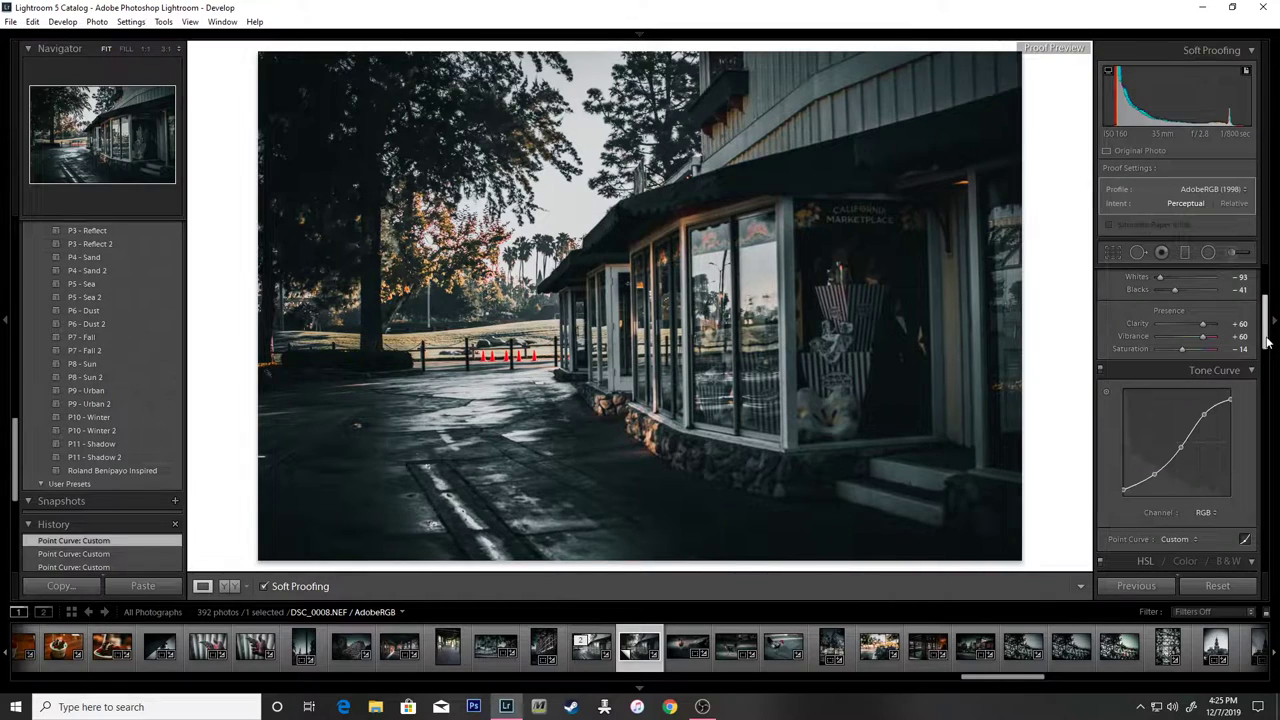
pyautogui.moveTo(1263, 342); pyautogui.dragTo(1266, 378)
# Review HSL saturation and Detail settings with a full-image preview, then reach Lens Corrections.
pyautogui.scroll(1, 1245, 455)
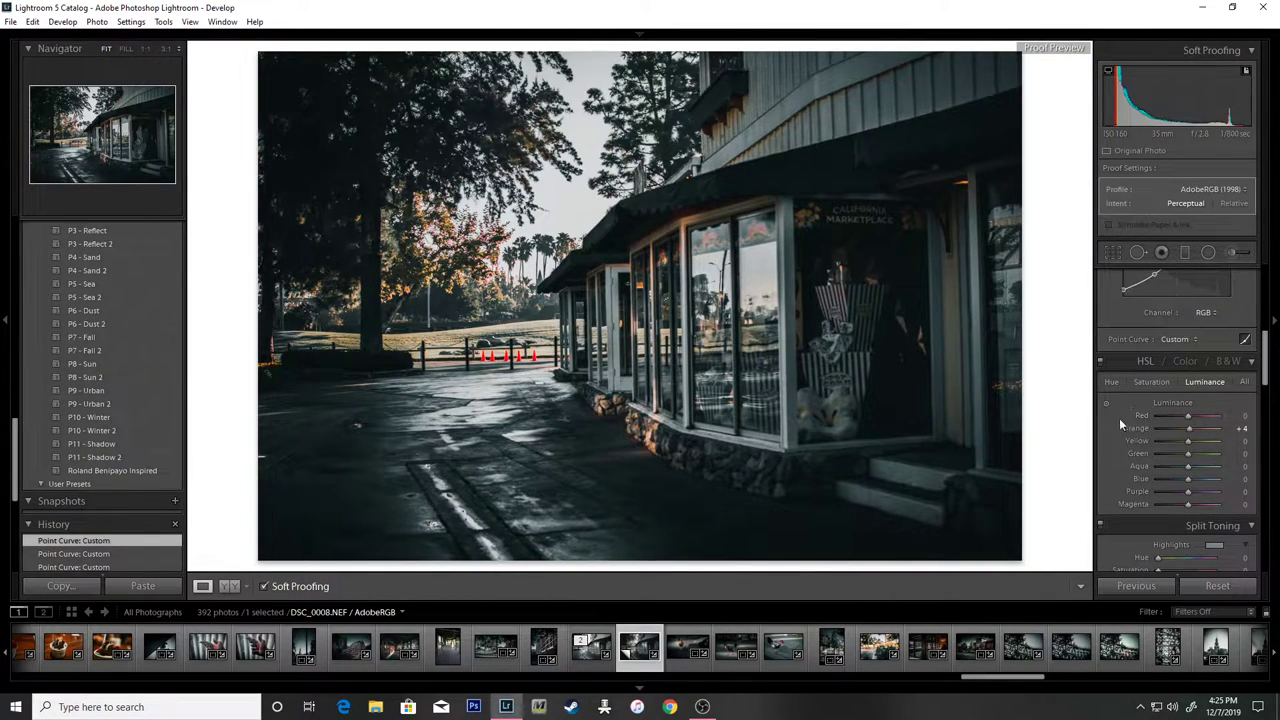
pyautogui.click(1150, 382)
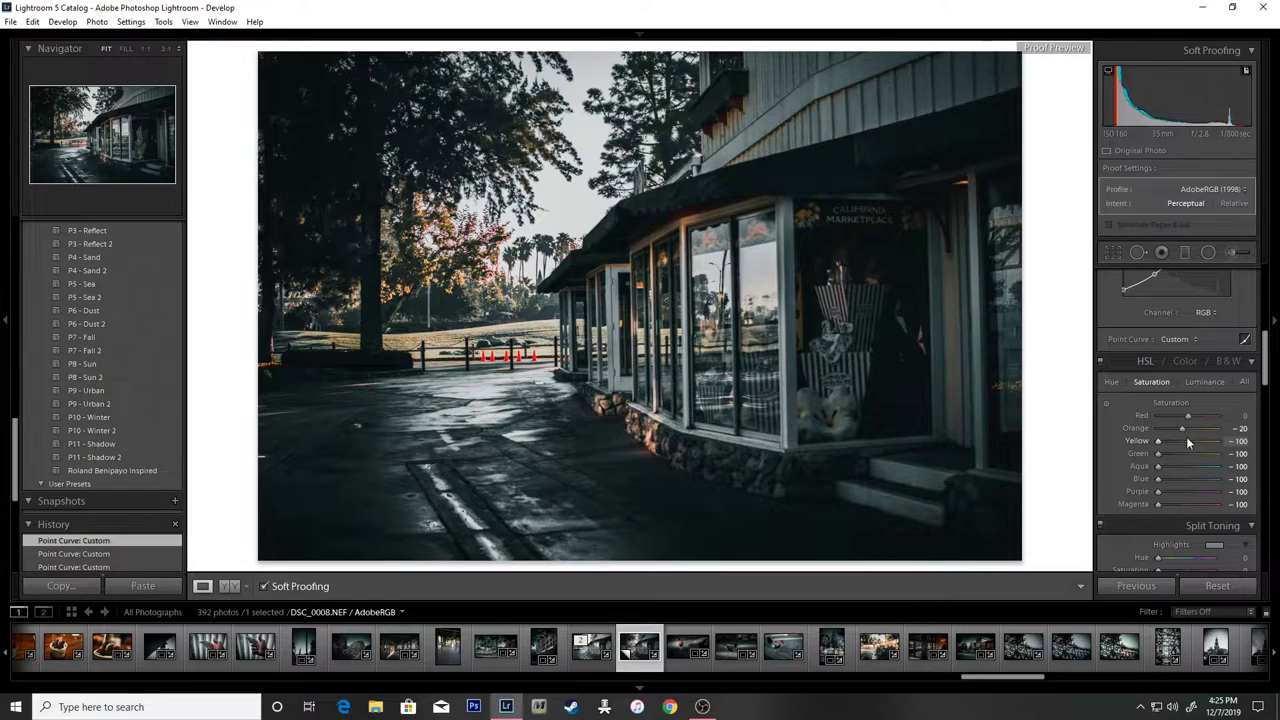
pyautogui.moveTo(1268, 382); pyautogui.dragTo(1262, 432)
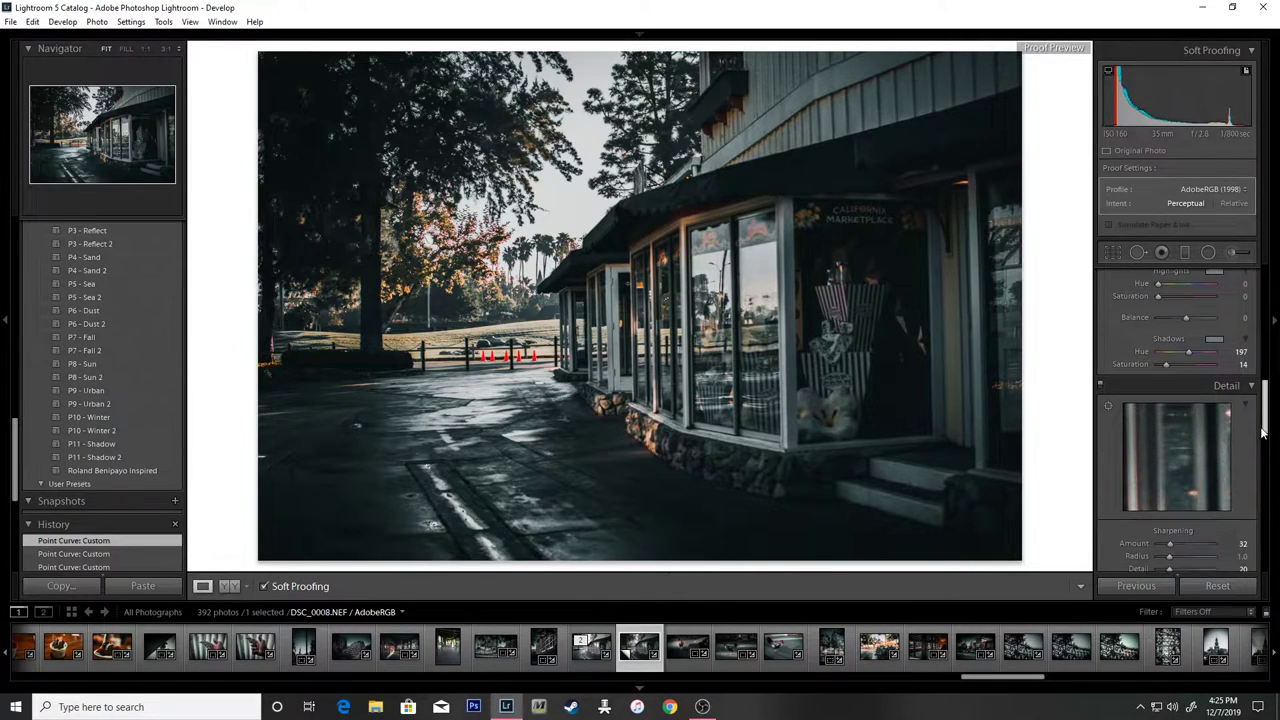
pyautogui.moveTo(1262, 432); pyautogui.dragTo(1248, 472)
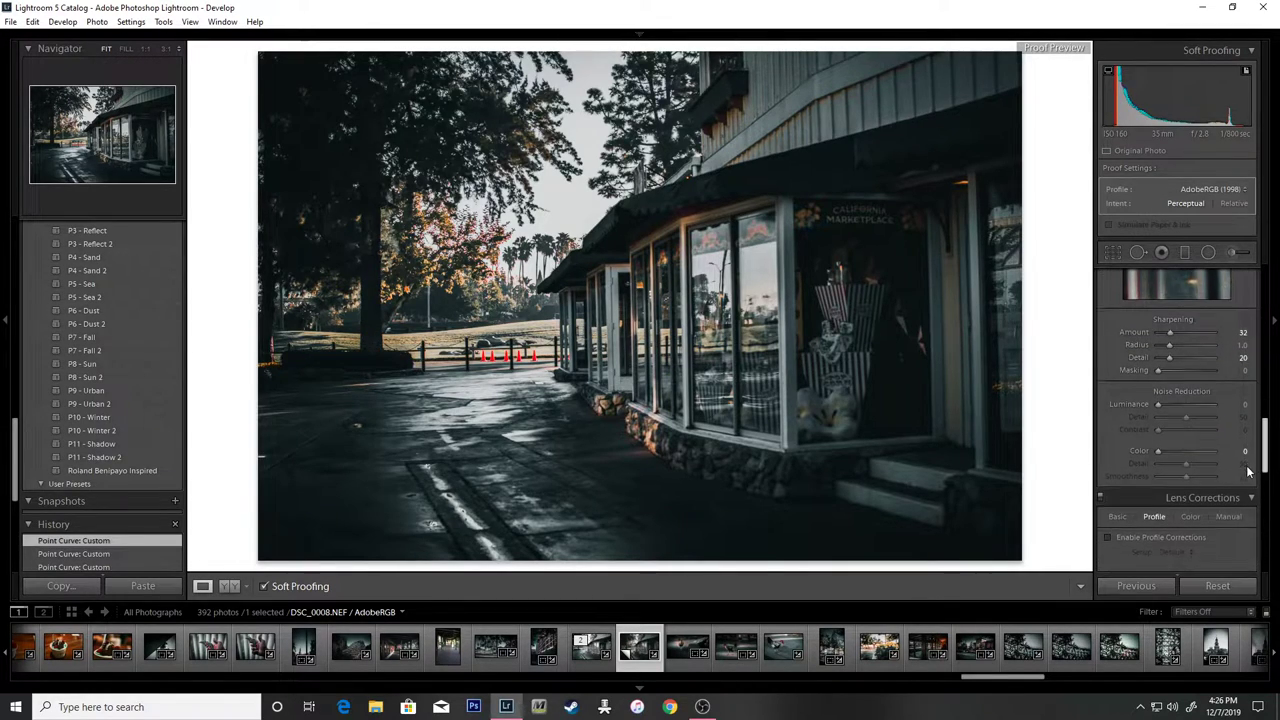
pyautogui.scroll(3, 1180, 422)
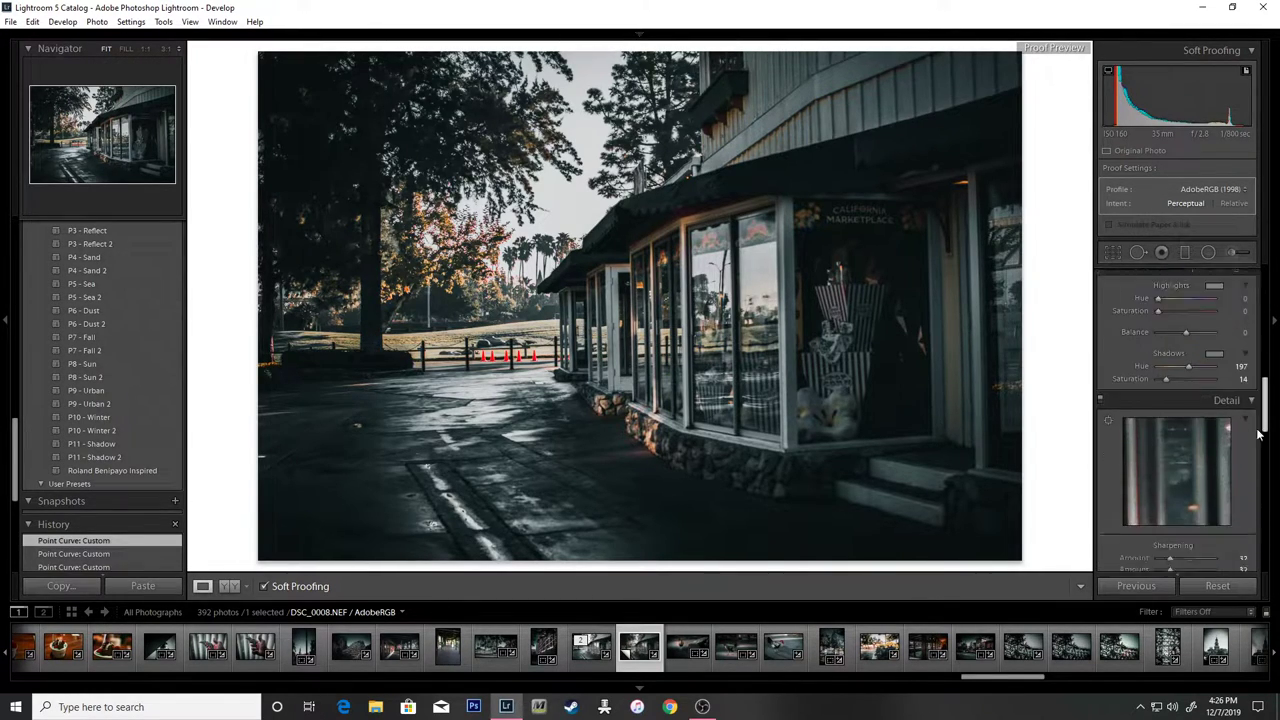
pyautogui.click(1183, 426)
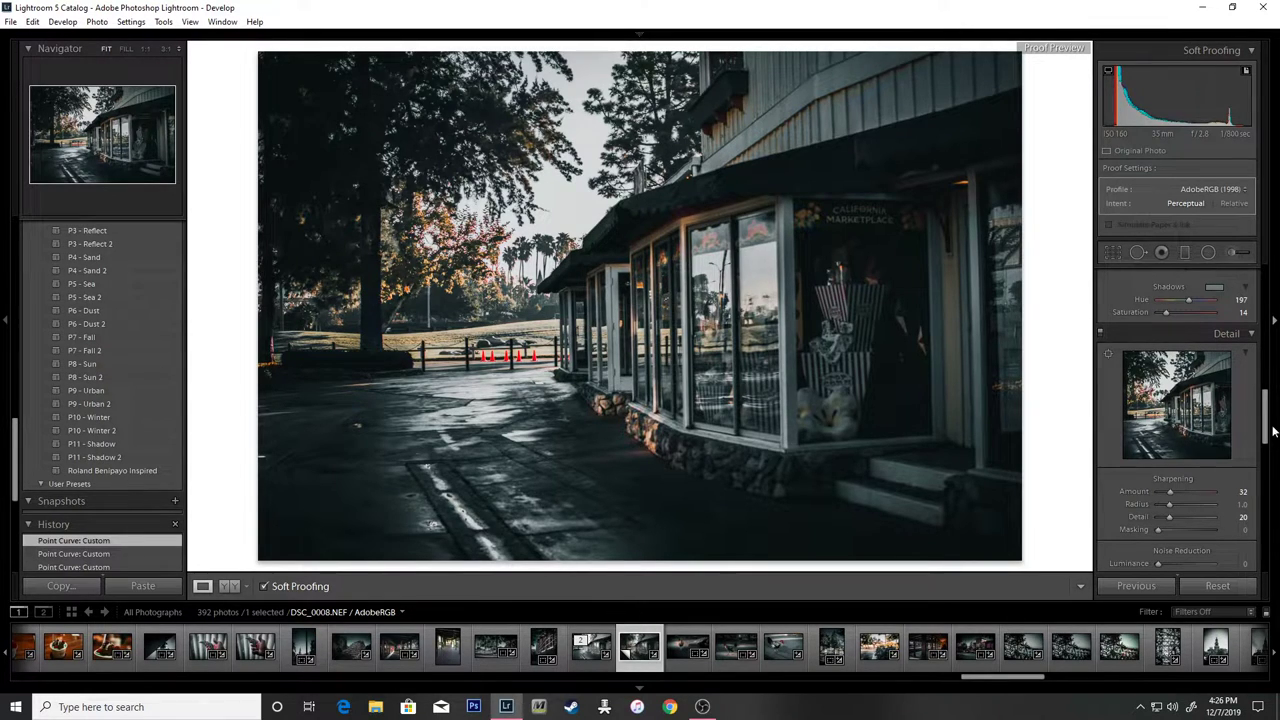
pyautogui.moveTo(1265, 430); pyautogui.dragTo(1265, 482)
# Enable lens profile corrections, Constrain Crop, and Remove Chromatic Aberration.
pyautogui.click(1106, 439)
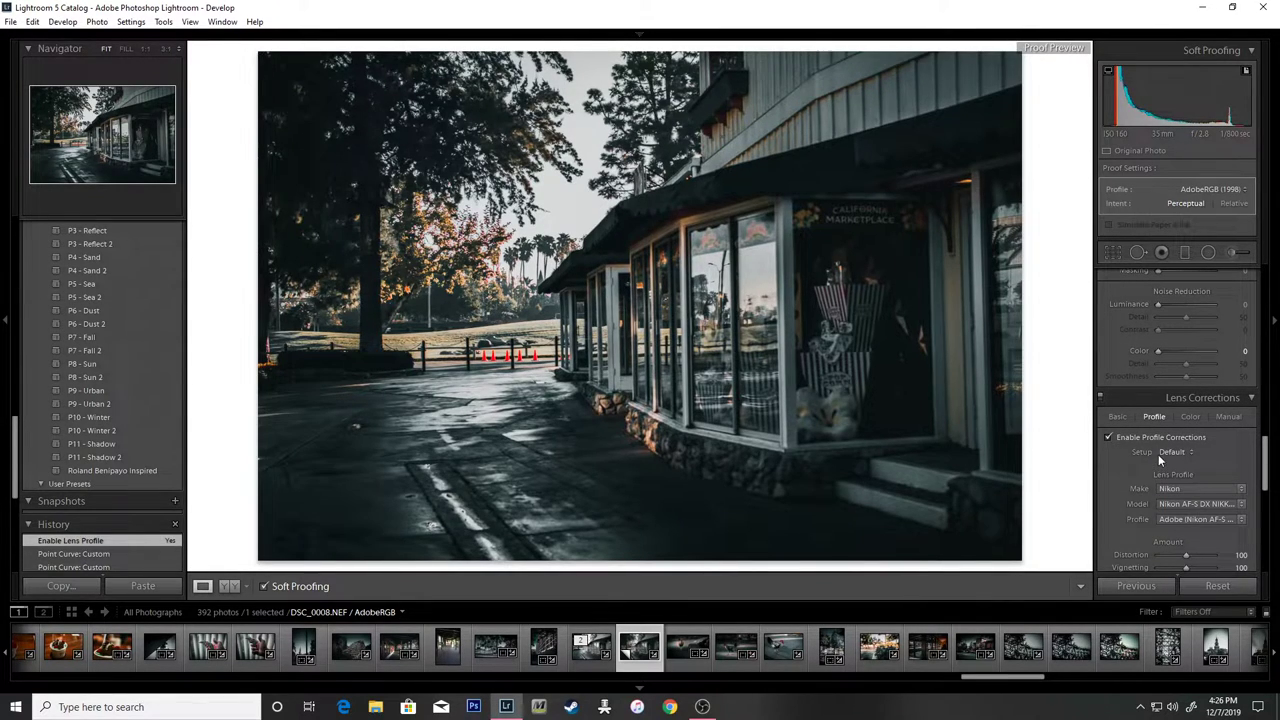
pyautogui.click(1118, 417)
pyautogui.click(1130, 463)
pyautogui.click(1153, 420)
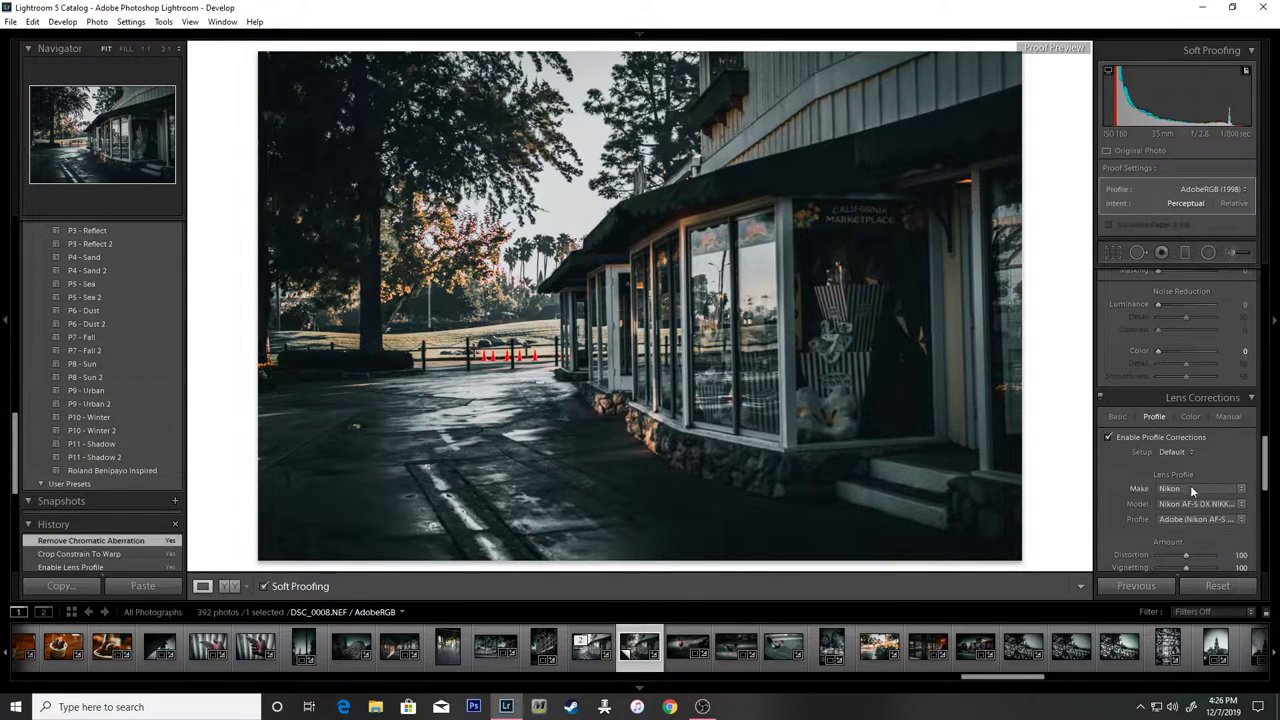
# Lower the post-crop vignette Midpoint and Amount to darken the edges.
pyautogui.moveTo(1265, 450)
pyautogui.mouseDown()
pyautogui.moveTo(1262, 478)
pyautogui.moveTo(1230, 458)
pyautogui.mouseUp()
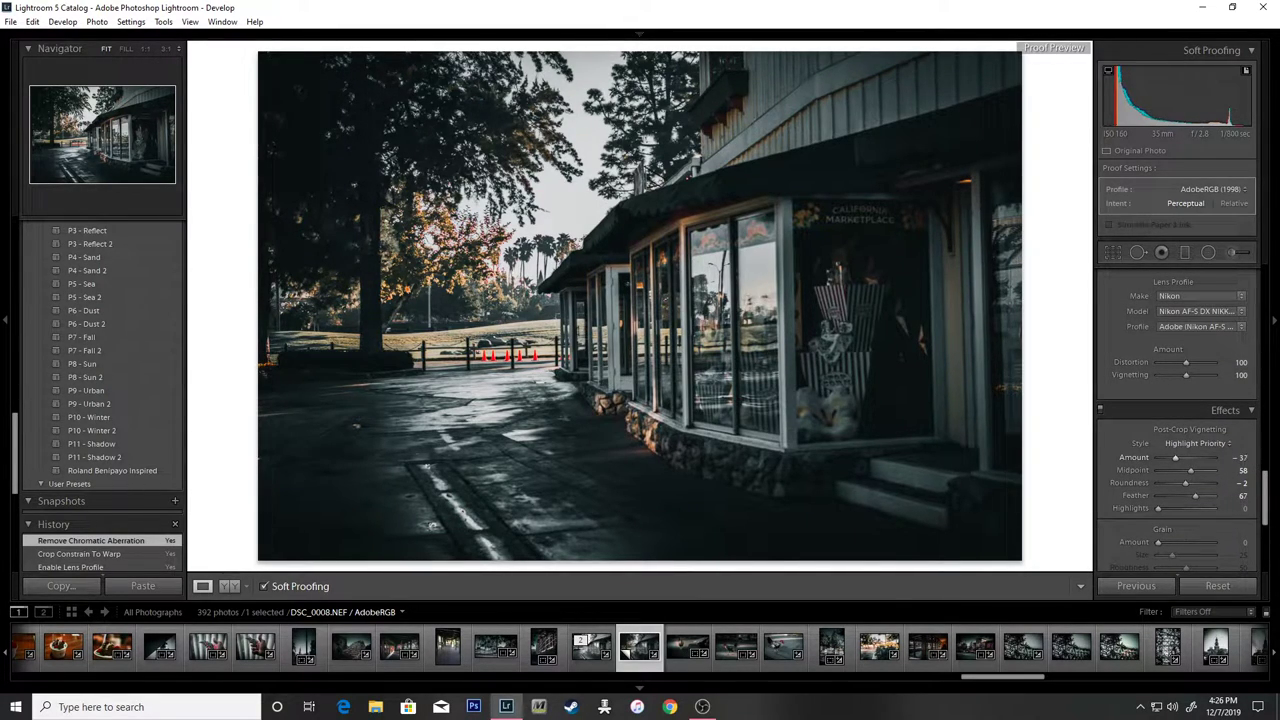
pyautogui.moveTo(1240, 457); pyautogui.dragTo(1236, 470)
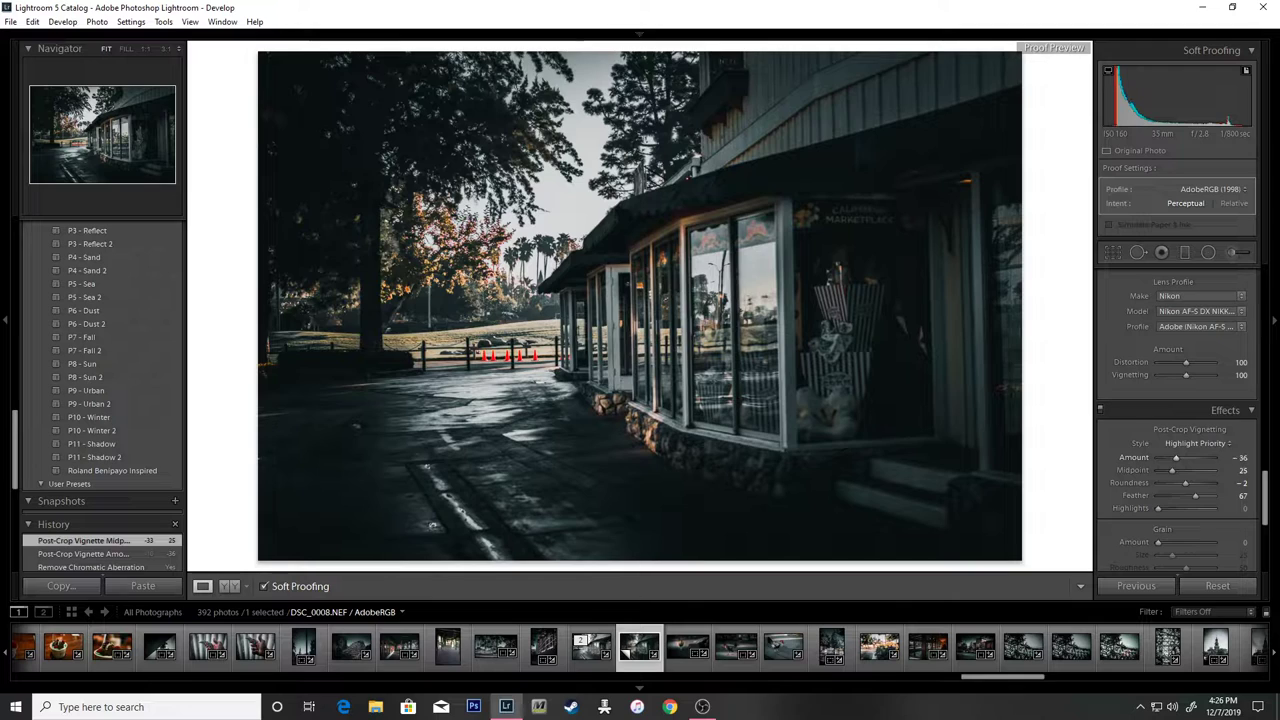
pyautogui.moveTo(1241, 457); pyautogui.dragTo(1267, 531)
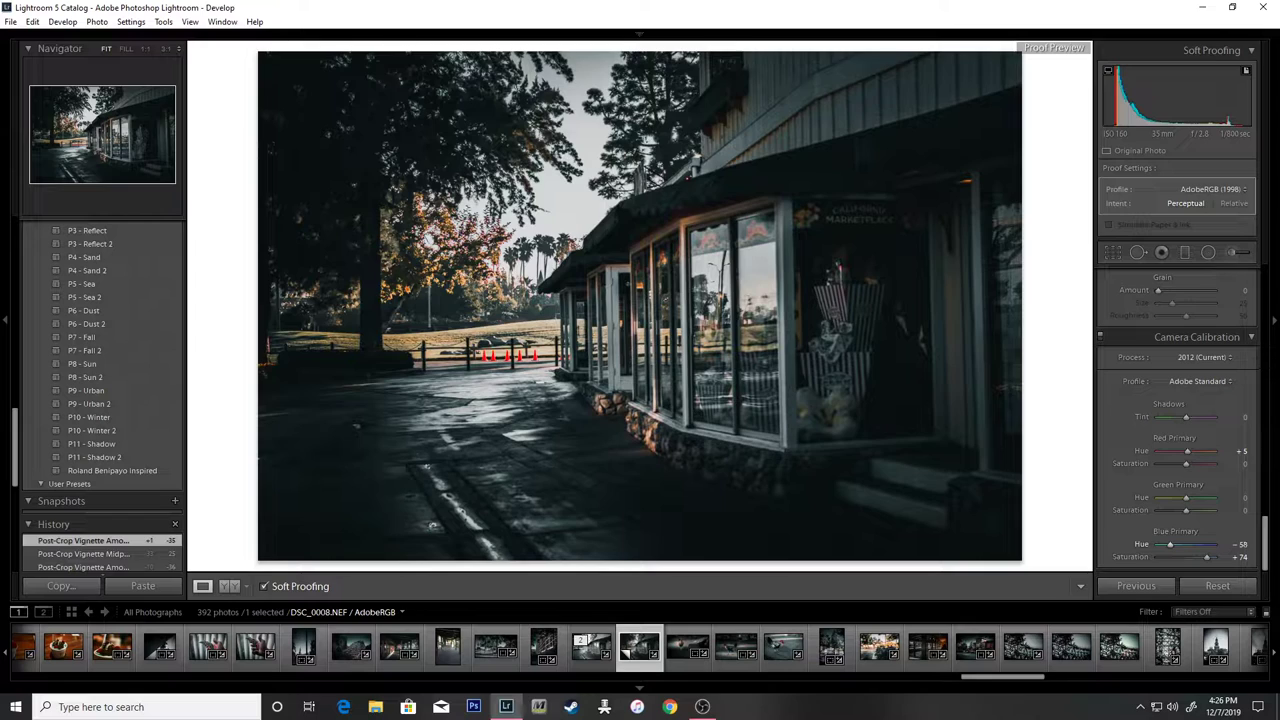
# Set Blue Primary Hue to -60 and Blue Saturation to +75 in Camera Calibration.
pyautogui.moveTo(1238, 544); pyautogui.dragTo(1240, 548)
pyautogui.moveTo(1238, 556)
pyautogui.mouseDown()
pyautogui.moveTo(1272, 370)
pyautogui.moveTo(1268, 295)
pyautogui.mouseUp()
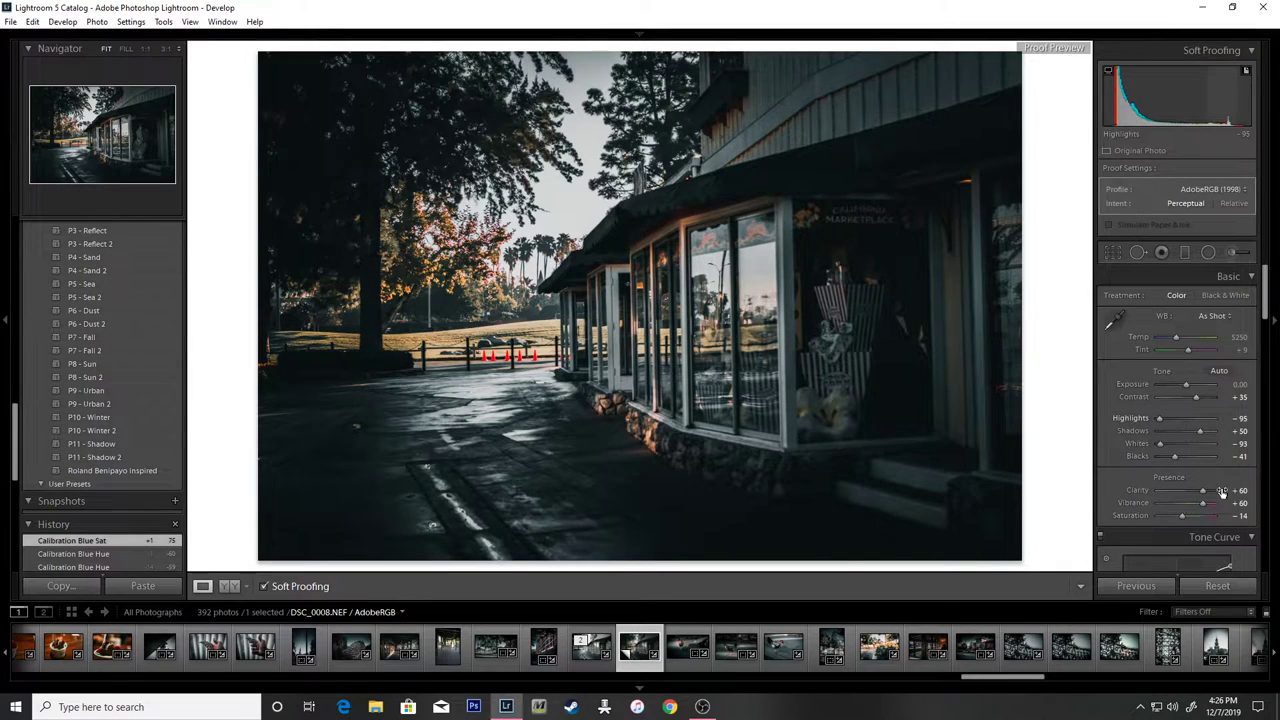
# Straighten the photo along a building edge and crop it at a 1.50° angle.
pyautogui.click(1113, 253)
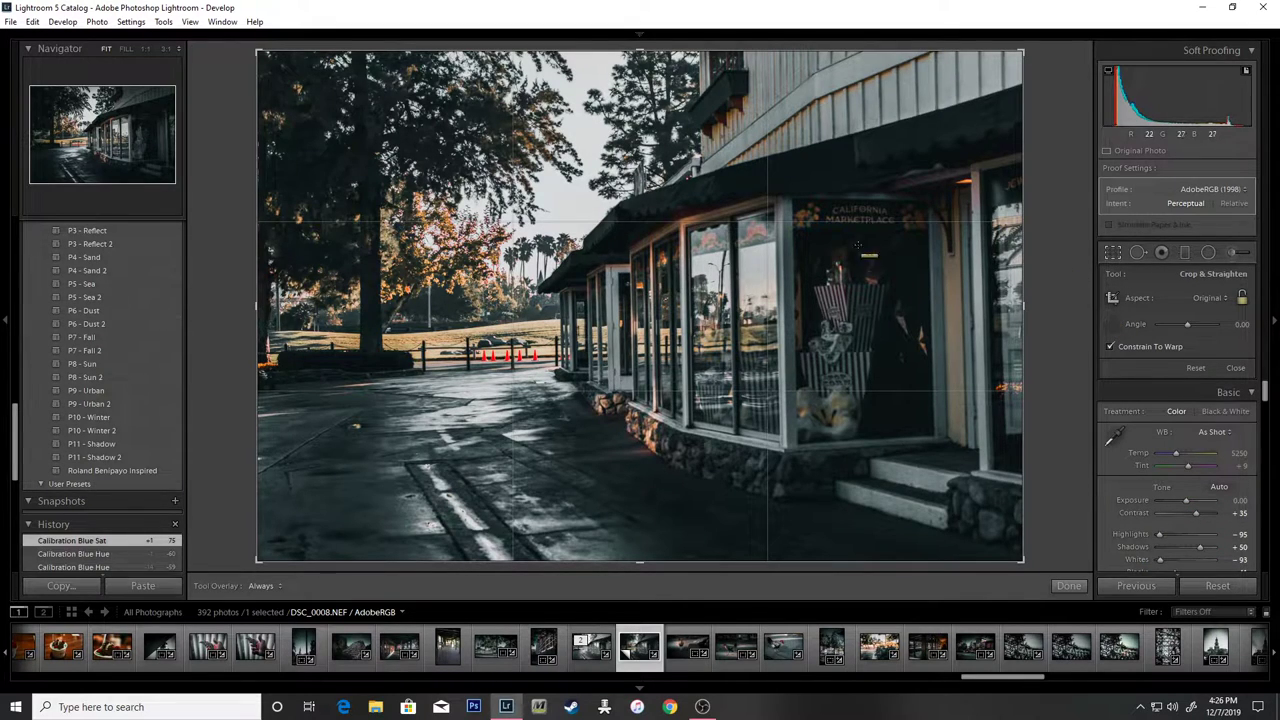
pyautogui.moveTo(968, 161)
pyautogui.mouseDown()
pyautogui.moveTo(999, 343)
pyautogui.moveTo(980, 518)
pyautogui.mouseUp()
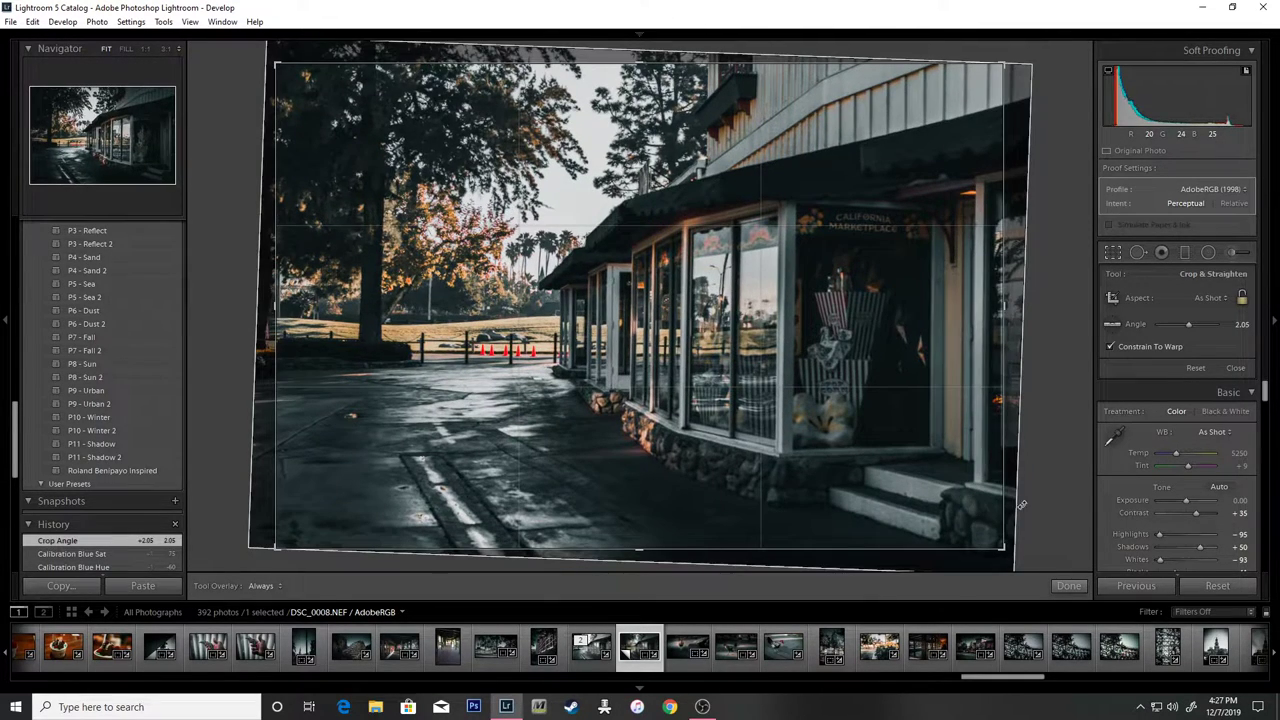
pyautogui.click(1068, 585)
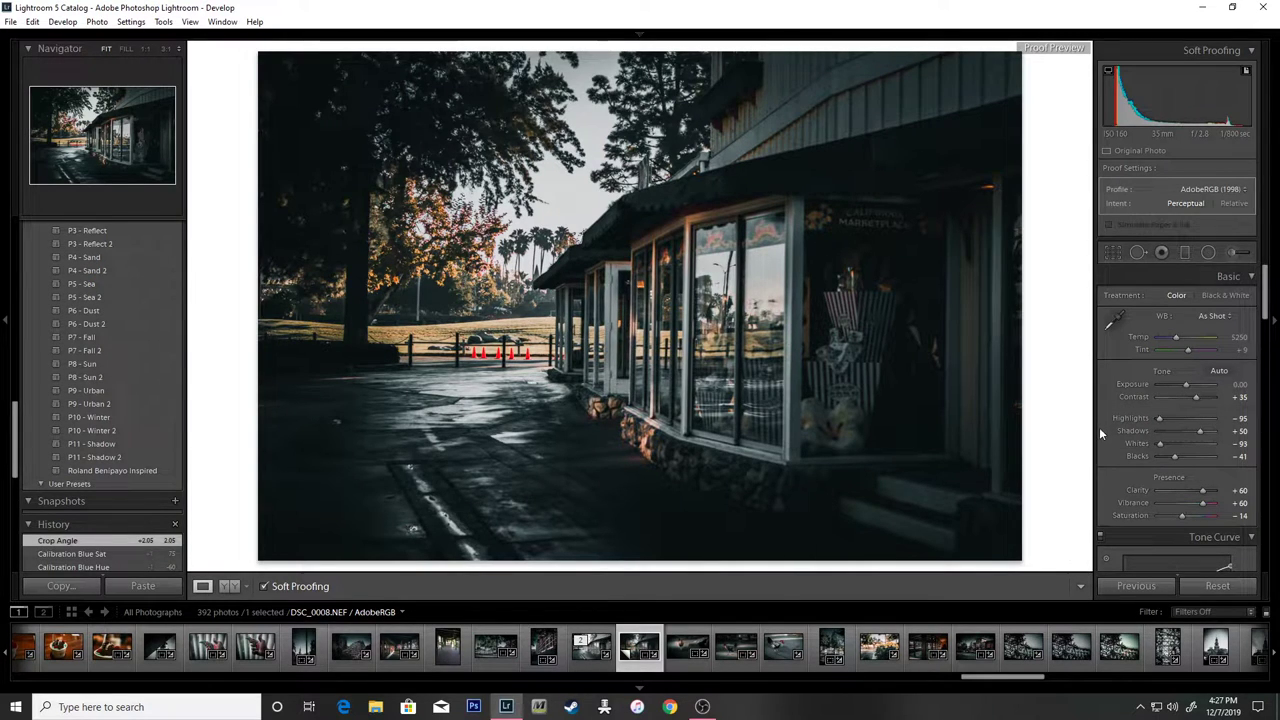
pyautogui.click(1113, 252)
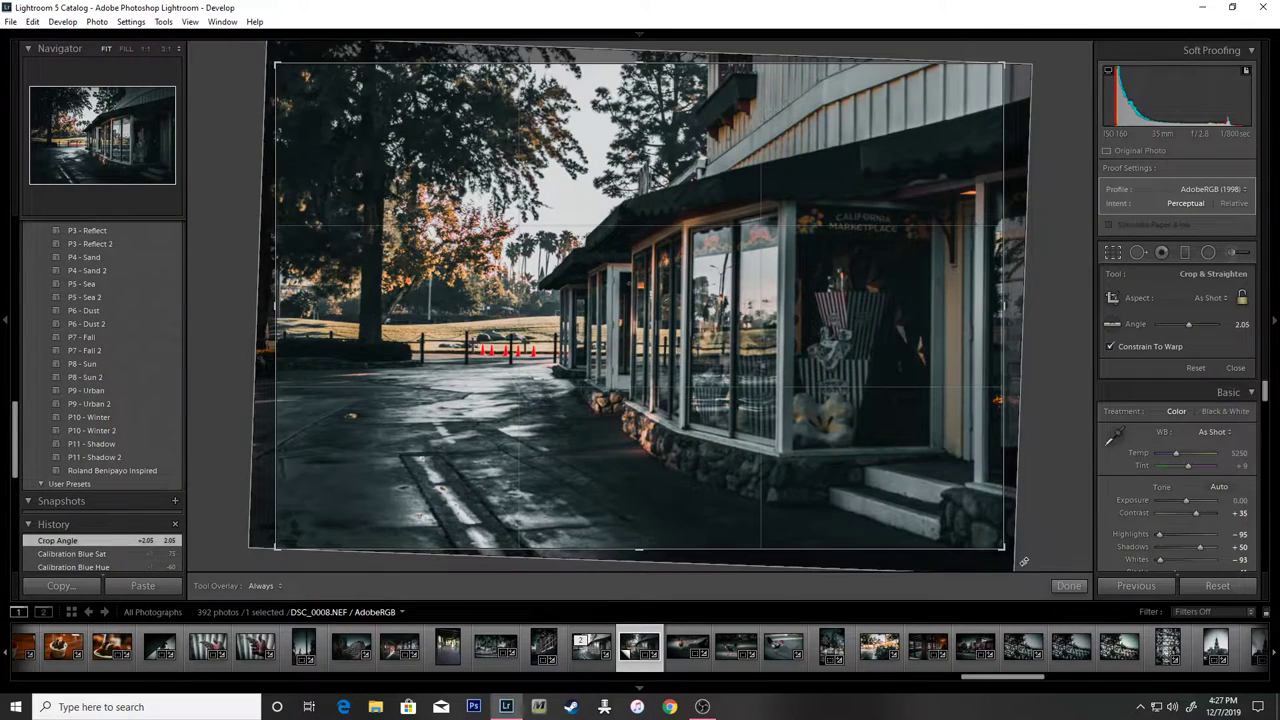
pyautogui.moveTo(1018, 563); pyautogui.dragTo(1024, 563)
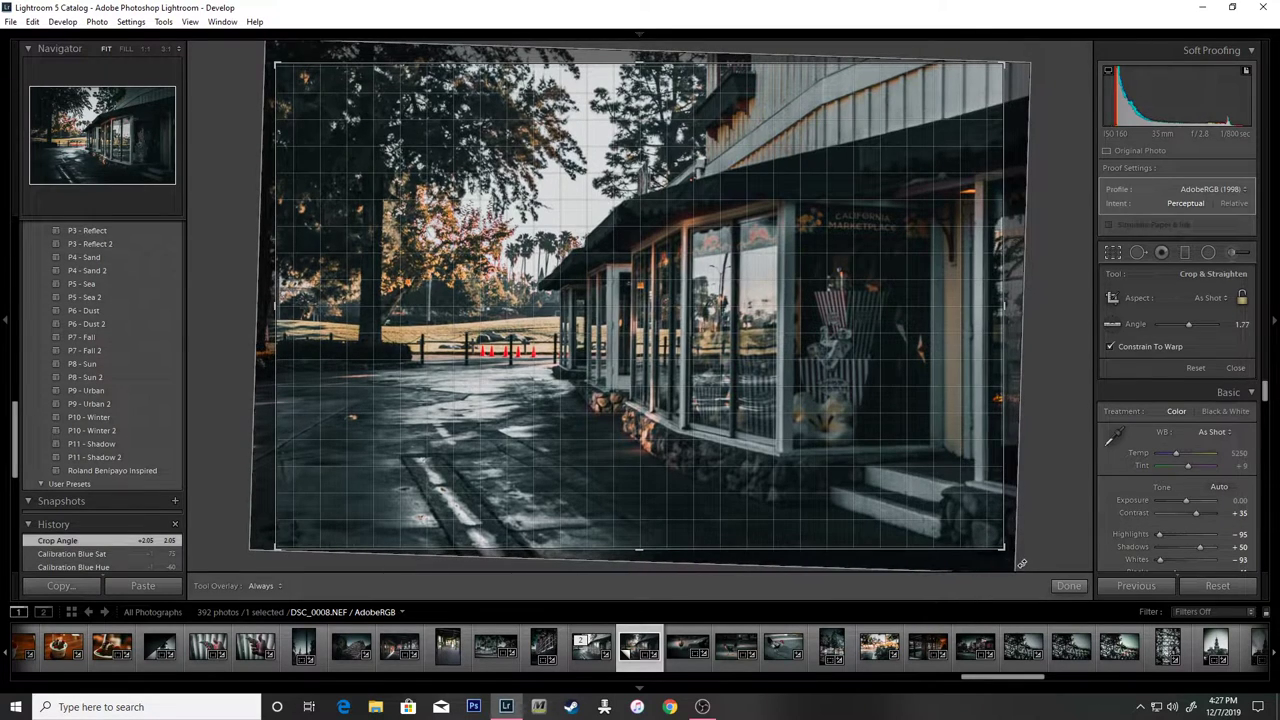
pyautogui.moveTo(1024, 563); pyautogui.dragTo(1022, 569)
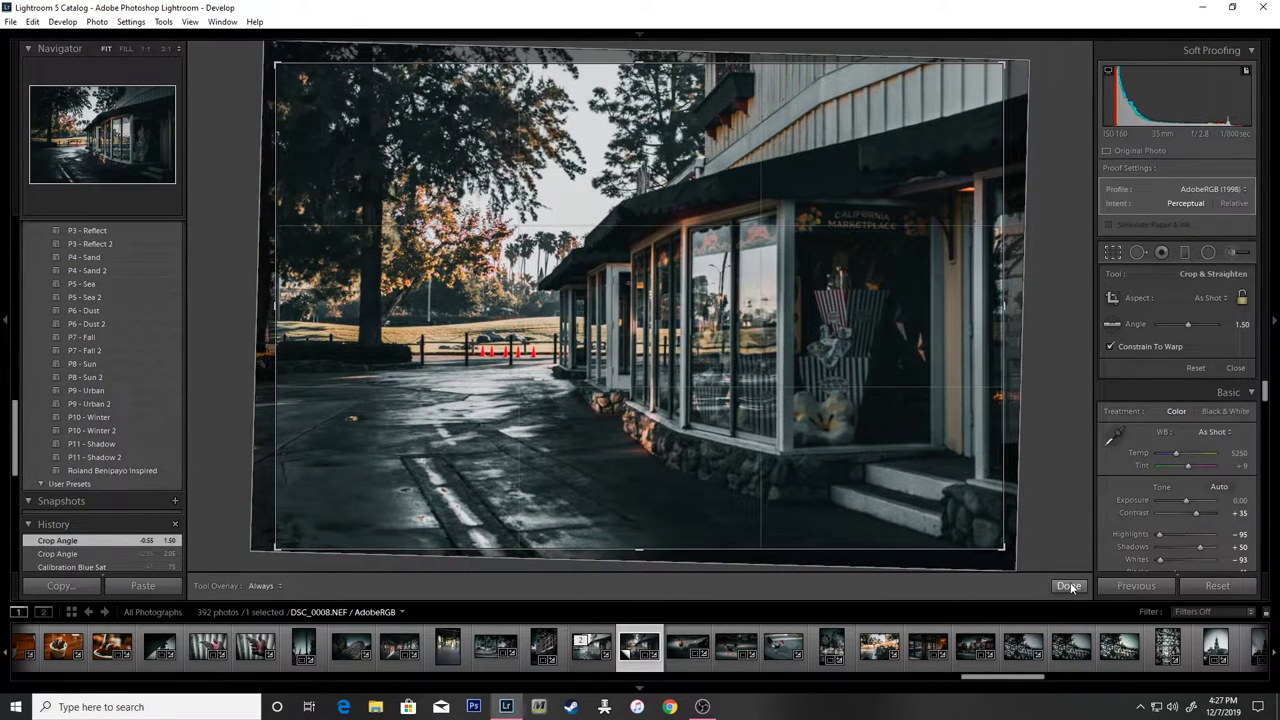
pyautogui.click(1069, 586)
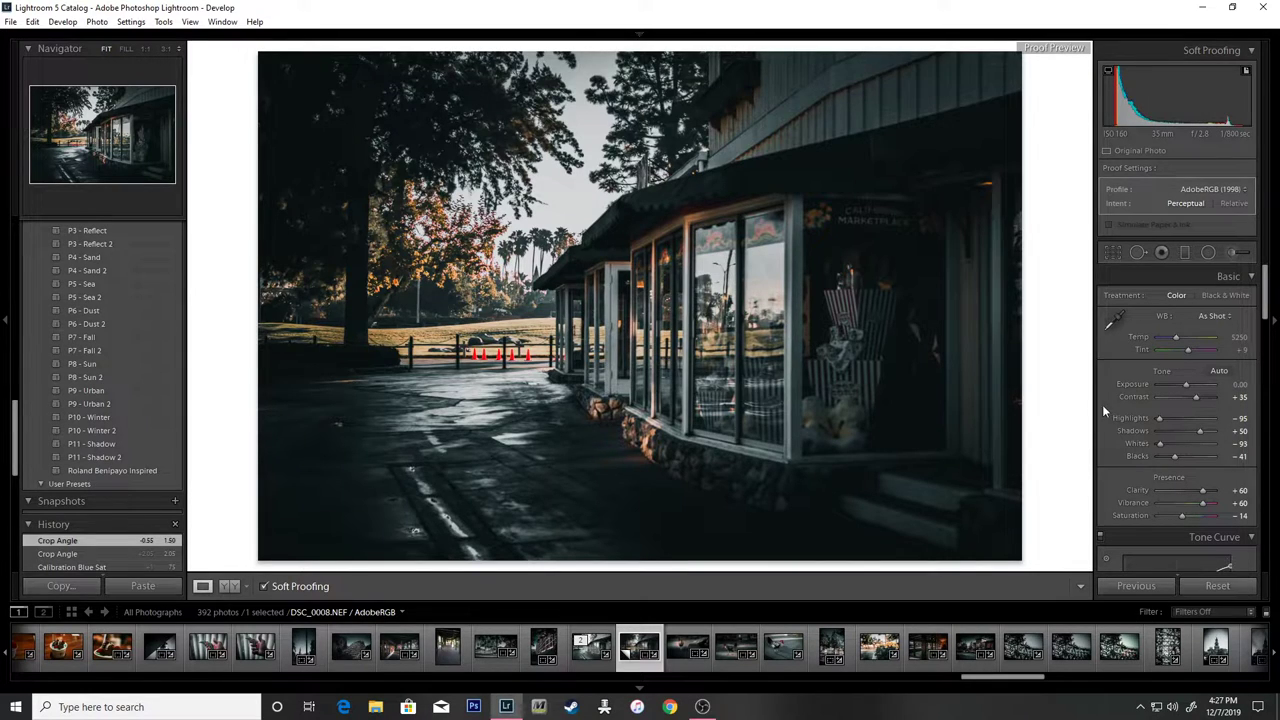
# Add a graduated filter over the lower-left street, raising exposure, shadows, clarity and sharpness.
pyautogui.click(1185, 254)
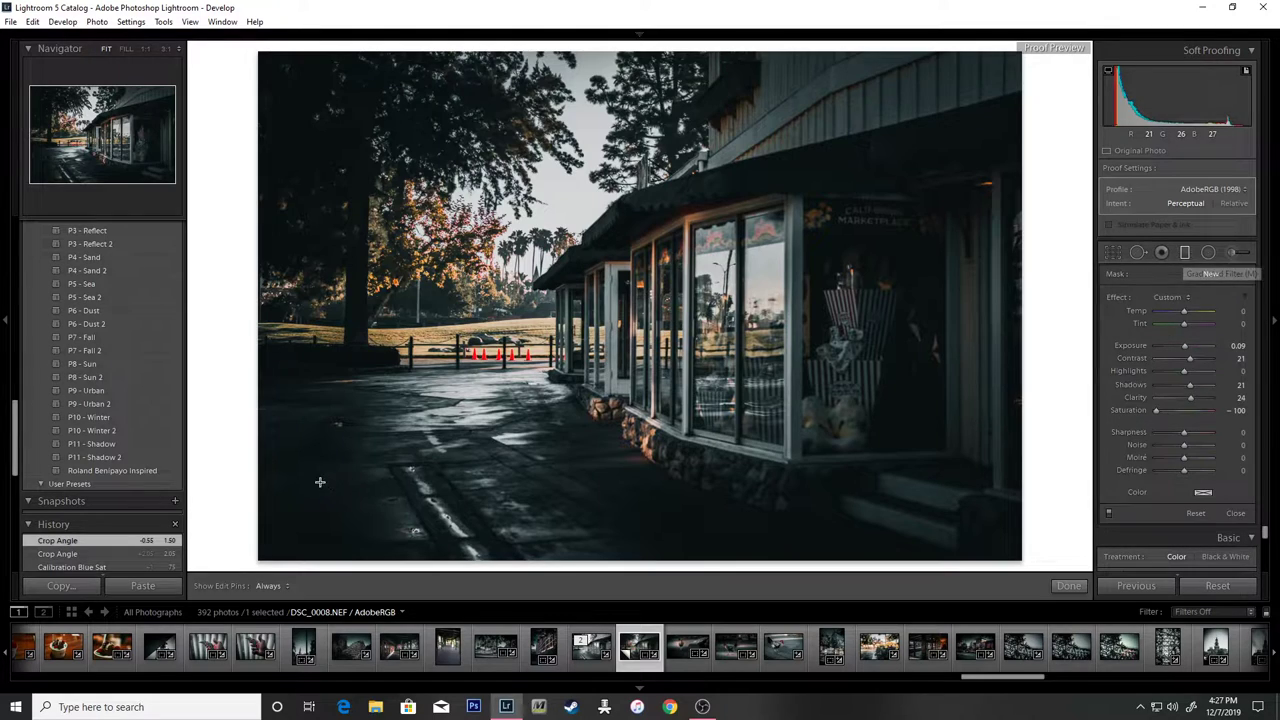
pyautogui.moveTo(266, 547); pyautogui.dragTo(547, 367)
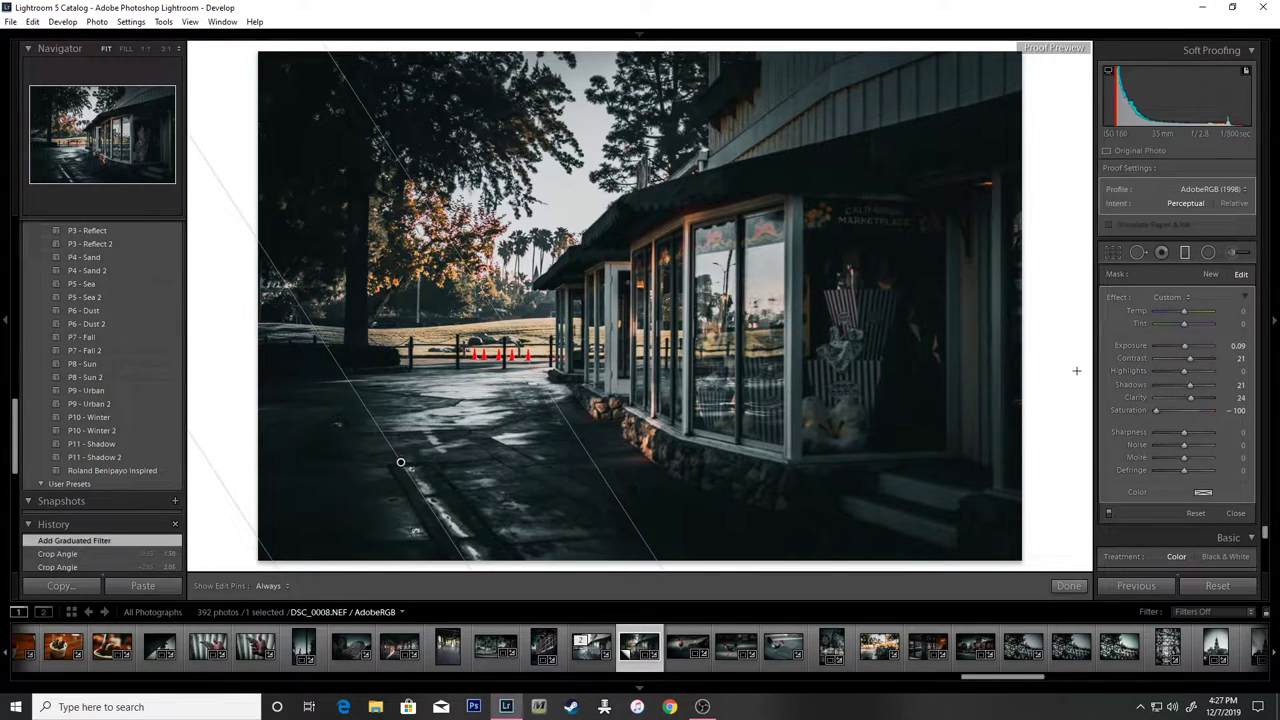
pyautogui.moveTo(1237, 342); pyautogui.dragTo(1252, 346)
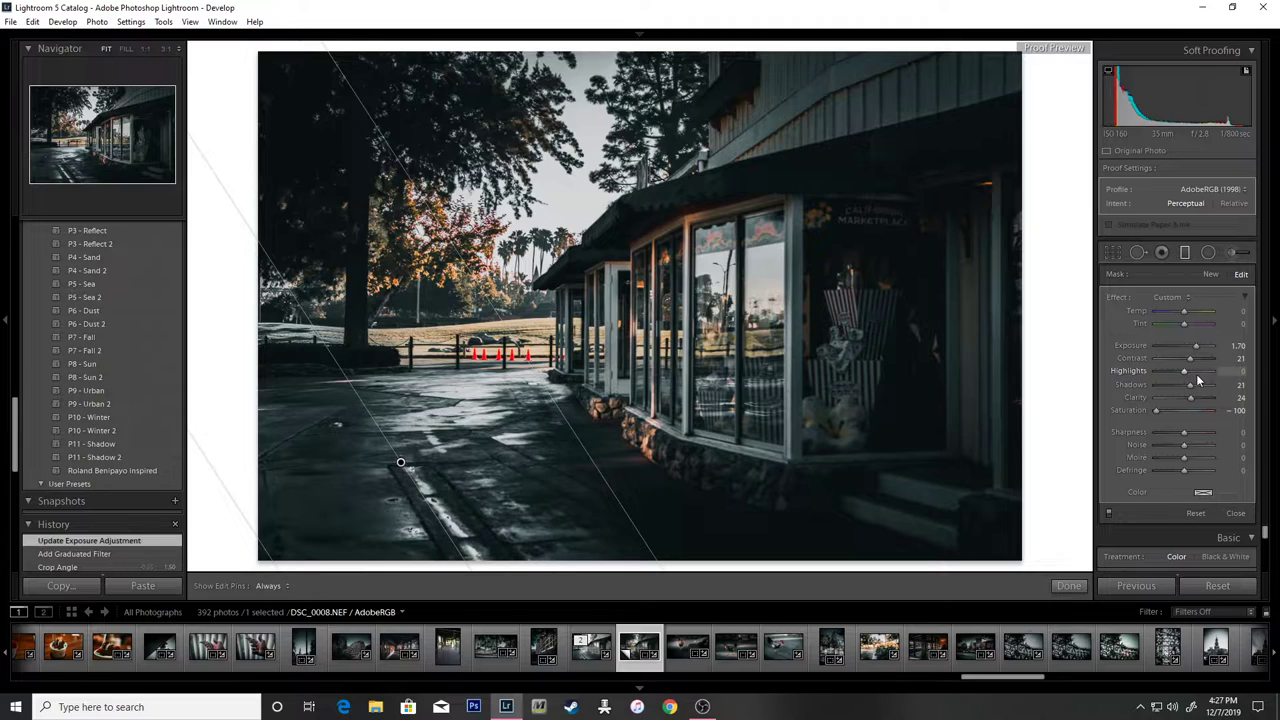
pyautogui.moveTo(1193, 386); pyautogui.dragTo(1206, 386)
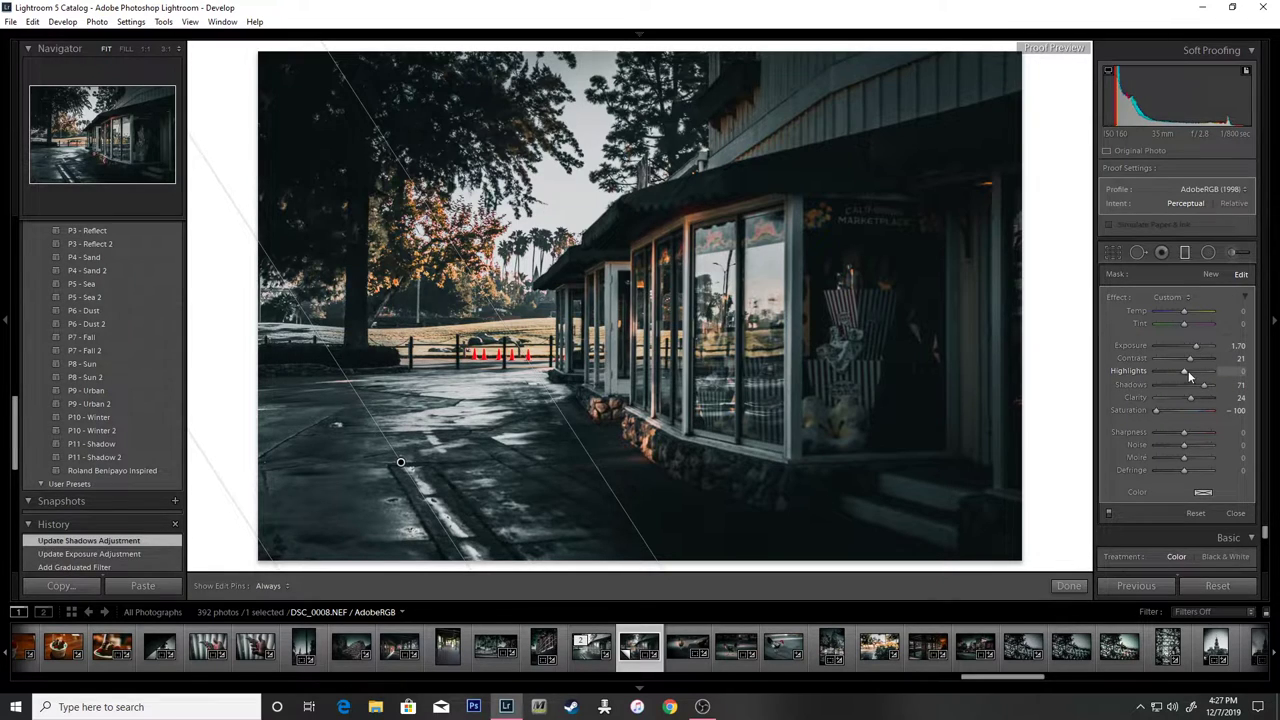
pyautogui.moveTo(1191, 398); pyautogui.dragTo(1201, 401)
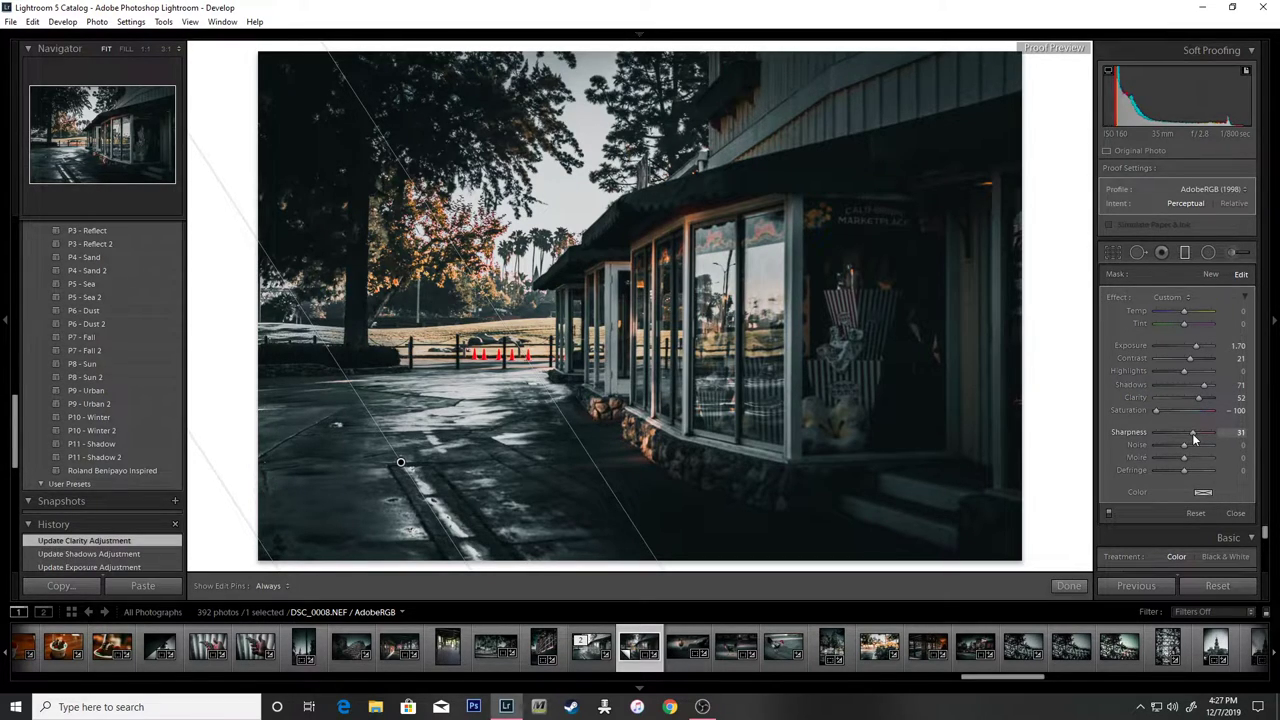
pyautogui.moveTo(1195, 438); pyautogui.dragTo(1197, 438)
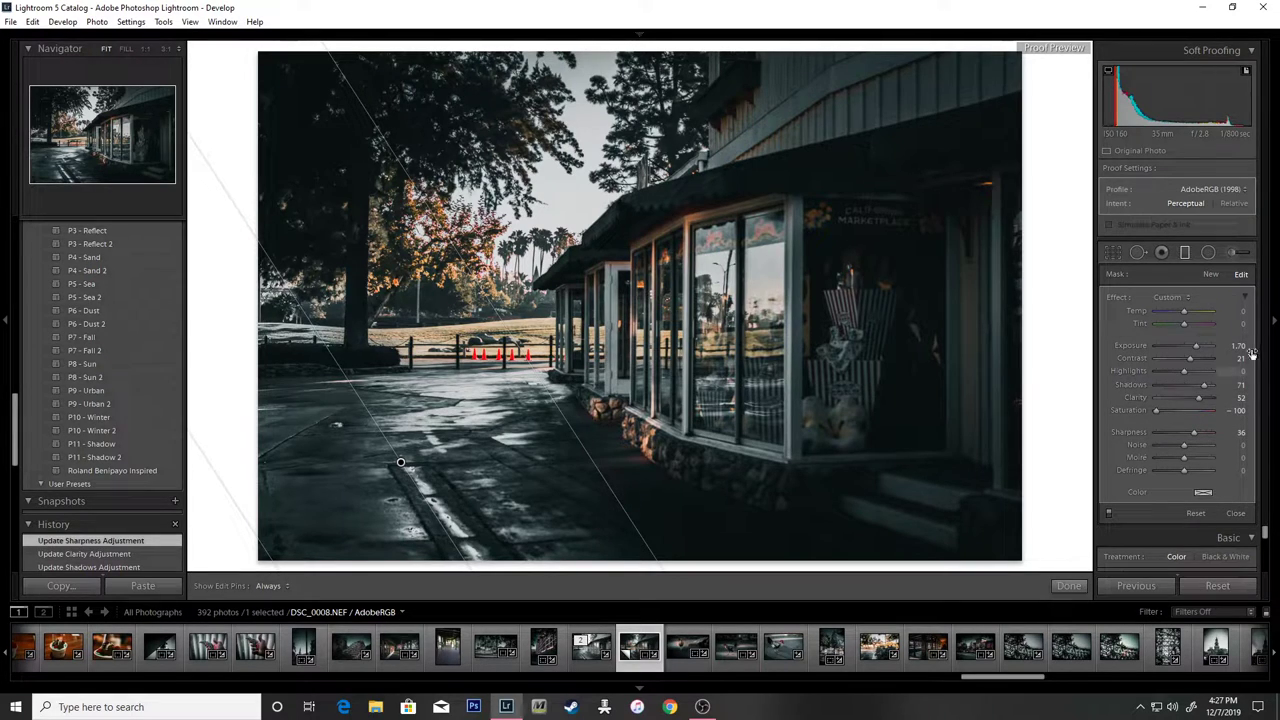
# Settle the filter at Exposure 1.10, Temp -8 and Tint -4, and finish it.
pyautogui.moveTo(1236, 347); pyautogui.dragTo(1244, 345)
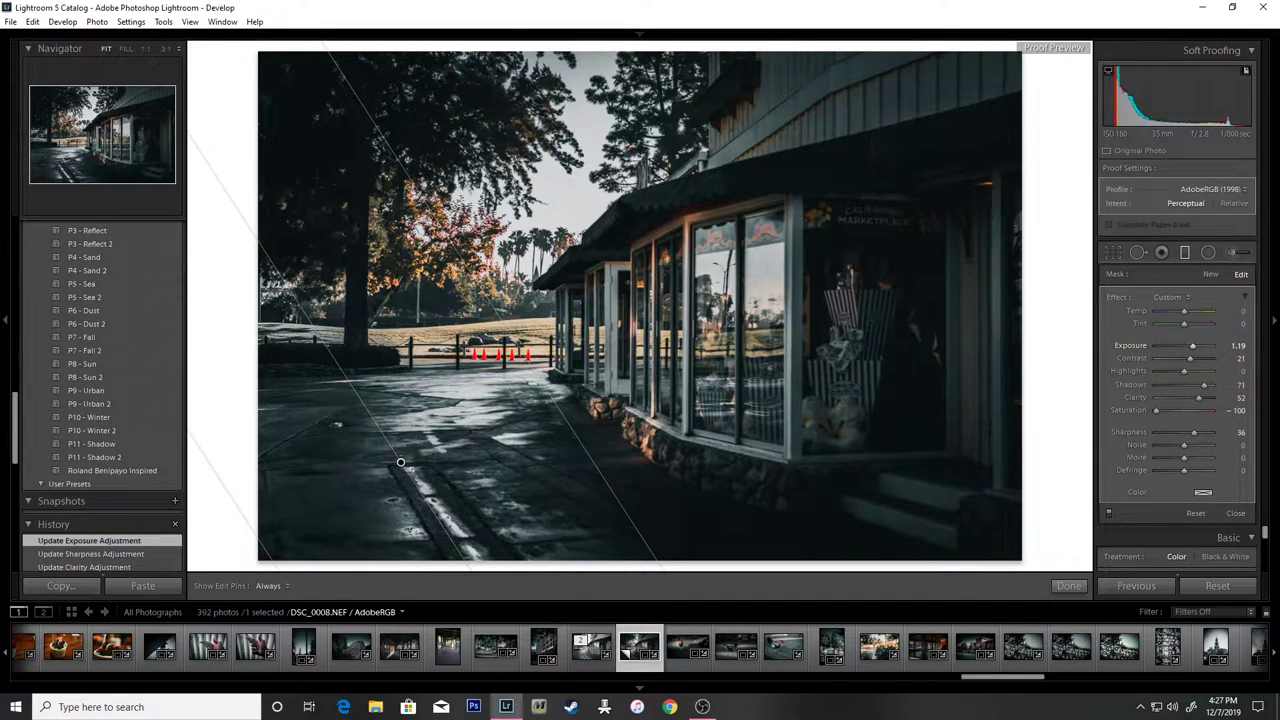
pyautogui.moveTo(1238, 345); pyautogui.dragTo(1241, 345)
pyautogui.moveTo(1241, 317); pyautogui.dragTo(1236, 317)
pyautogui.moveTo(1241, 323); pyautogui.dragTo(1234, 323)
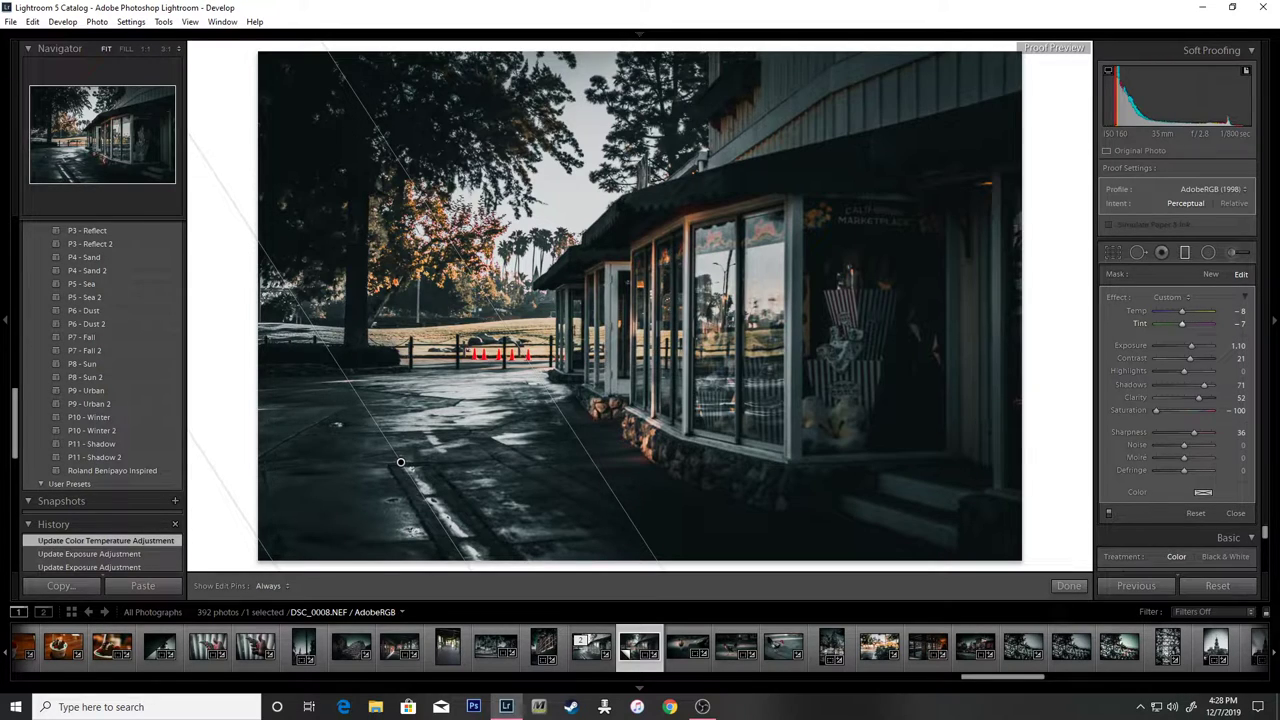
pyautogui.moveTo(1238, 323); pyautogui.dragTo(1241, 323)
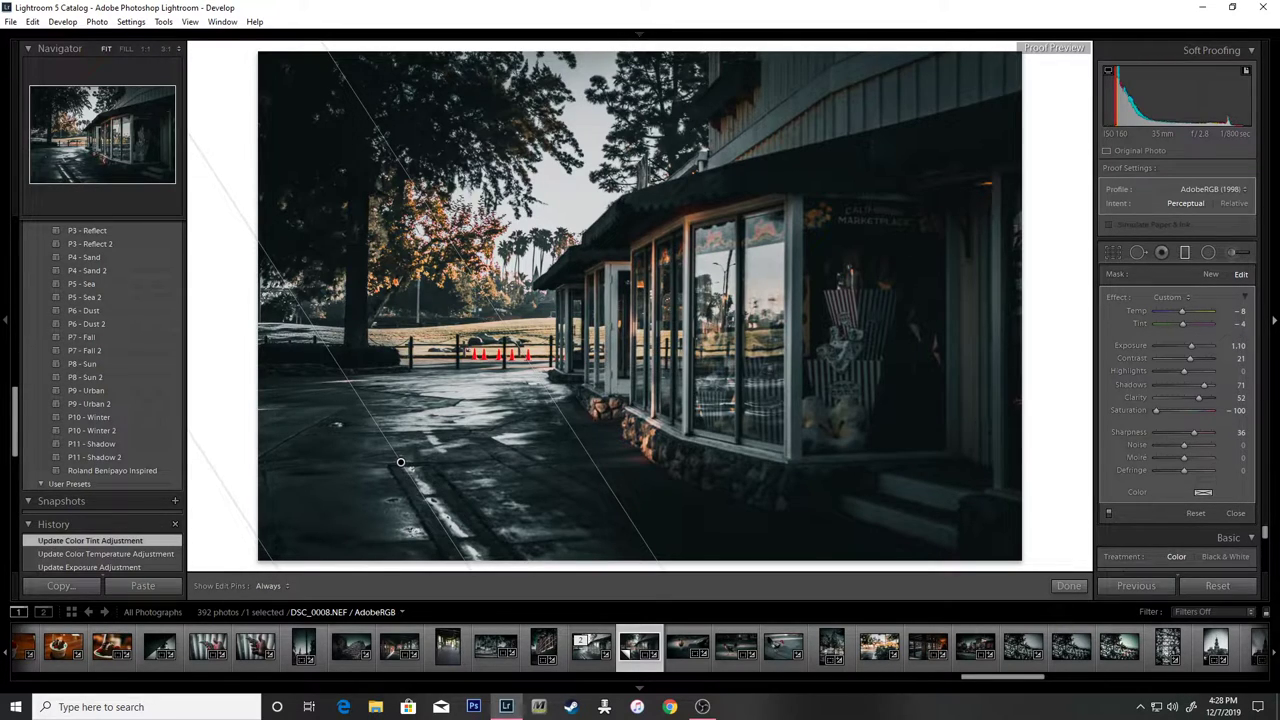
pyautogui.click(1069, 586)
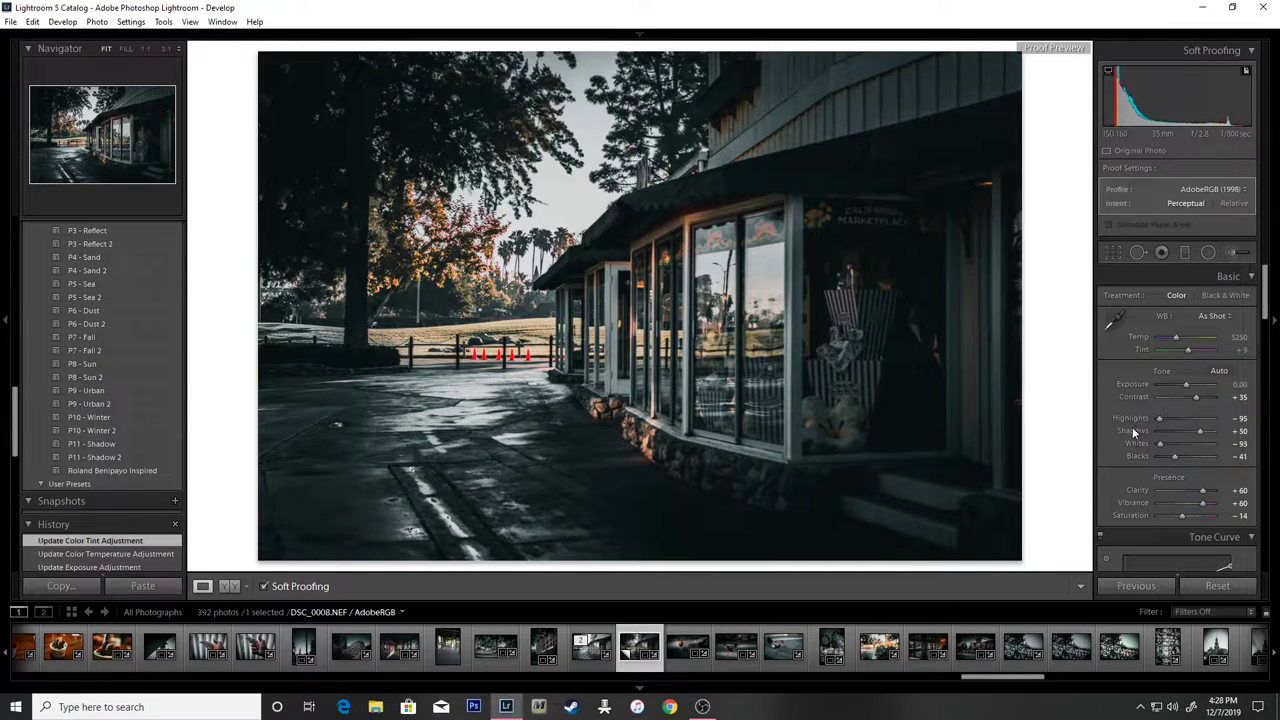
# Add a second graduated filter over the upper-left trees, adjusting exposure, shadows and sharpness.
pyautogui.click(1184, 252)
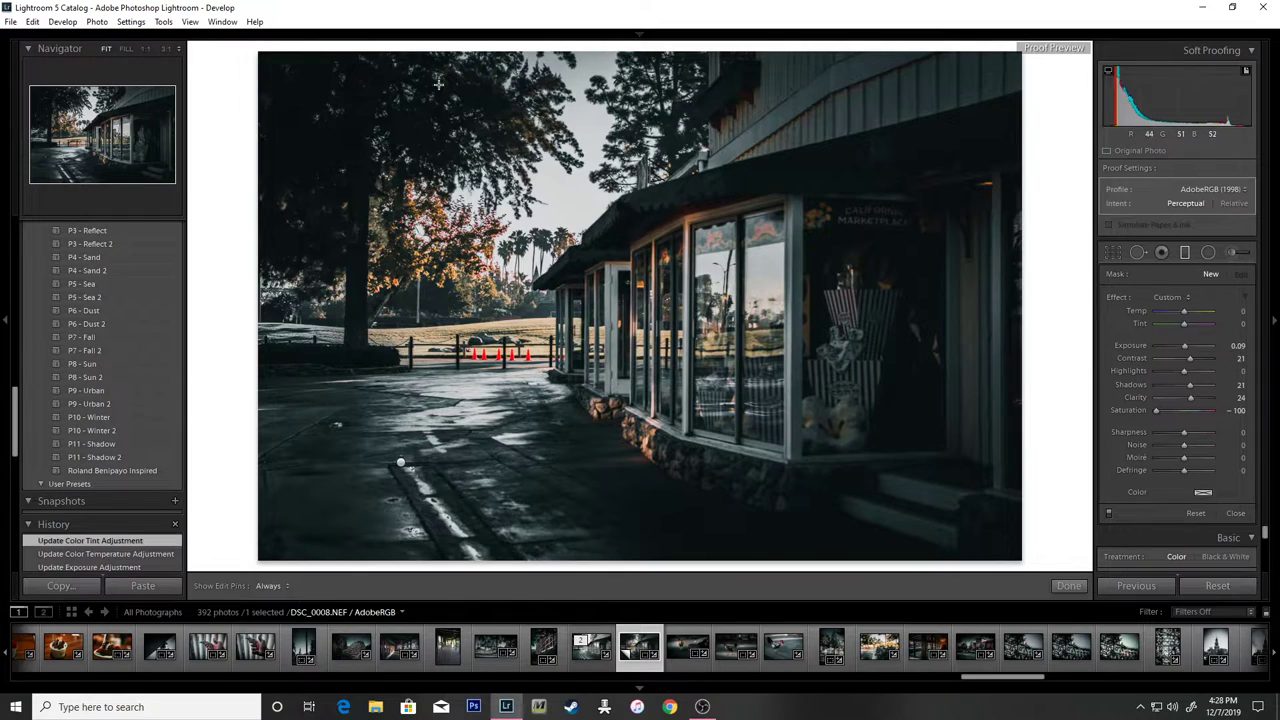
pyautogui.moveTo(262, 56); pyautogui.dragTo(540, 311)
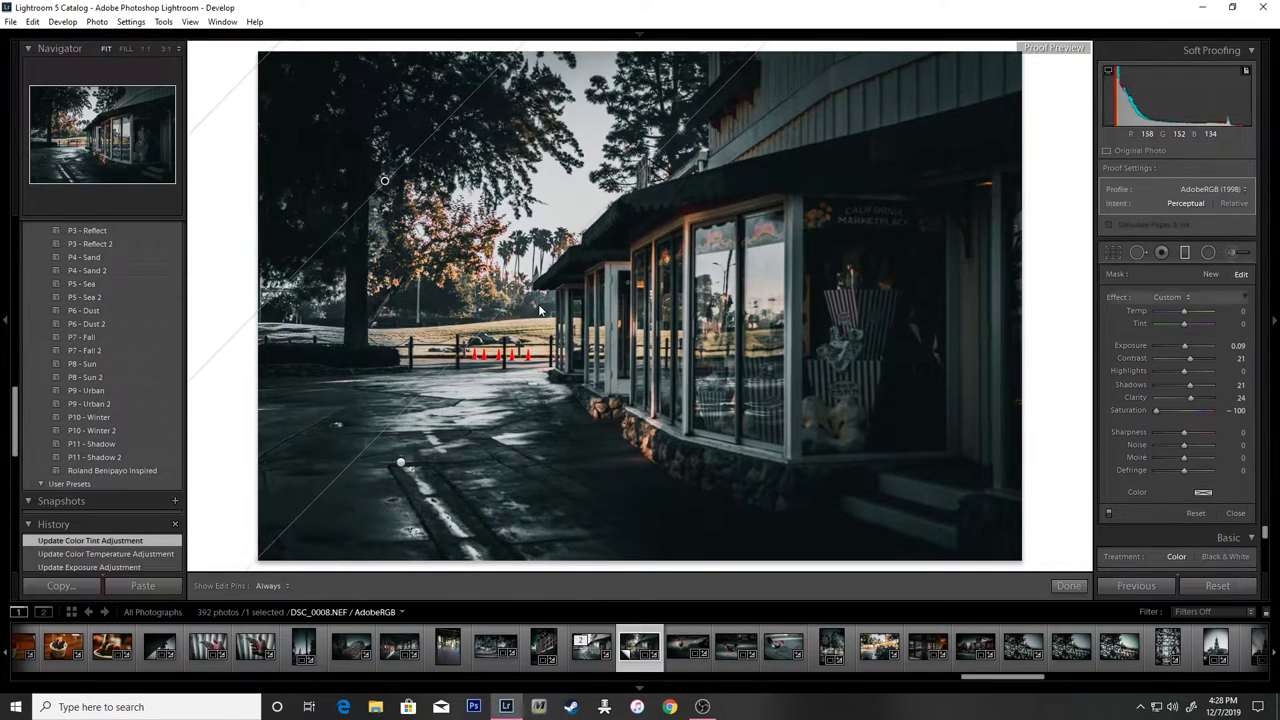
pyautogui.moveTo(1236, 346); pyautogui.dragTo(1252, 346)
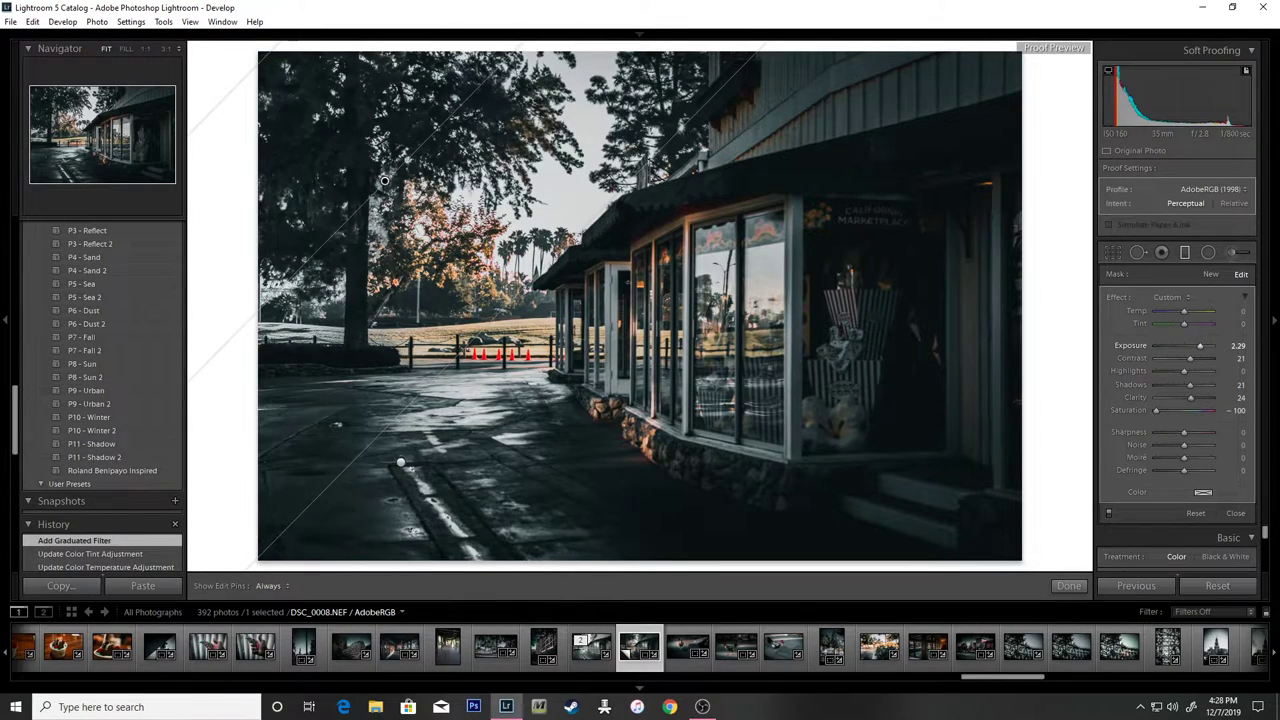
pyautogui.moveTo(1252, 346)
pyautogui.mouseDown()
pyautogui.moveTo(1193, 346)
pyautogui.moveTo(1205, 389)
pyautogui.mouseUp()
pyautogui.moveTo(1184, 432); pyautogui.dragTo(1203, 400)
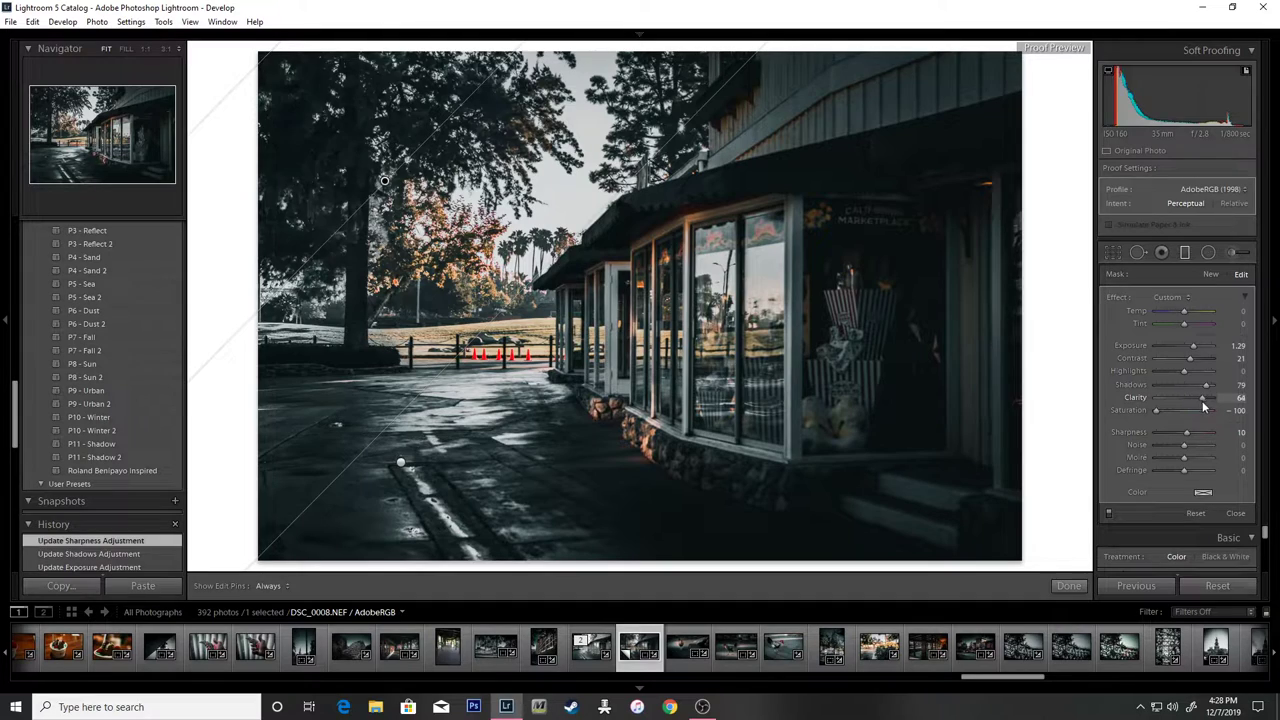
# Set the filter's Clarity 64, Saturation -64 and Exposure 1.62, and finish it.
pyautogui.moveTo(1207, 400); pyautogui.dragTo(1199, 397)
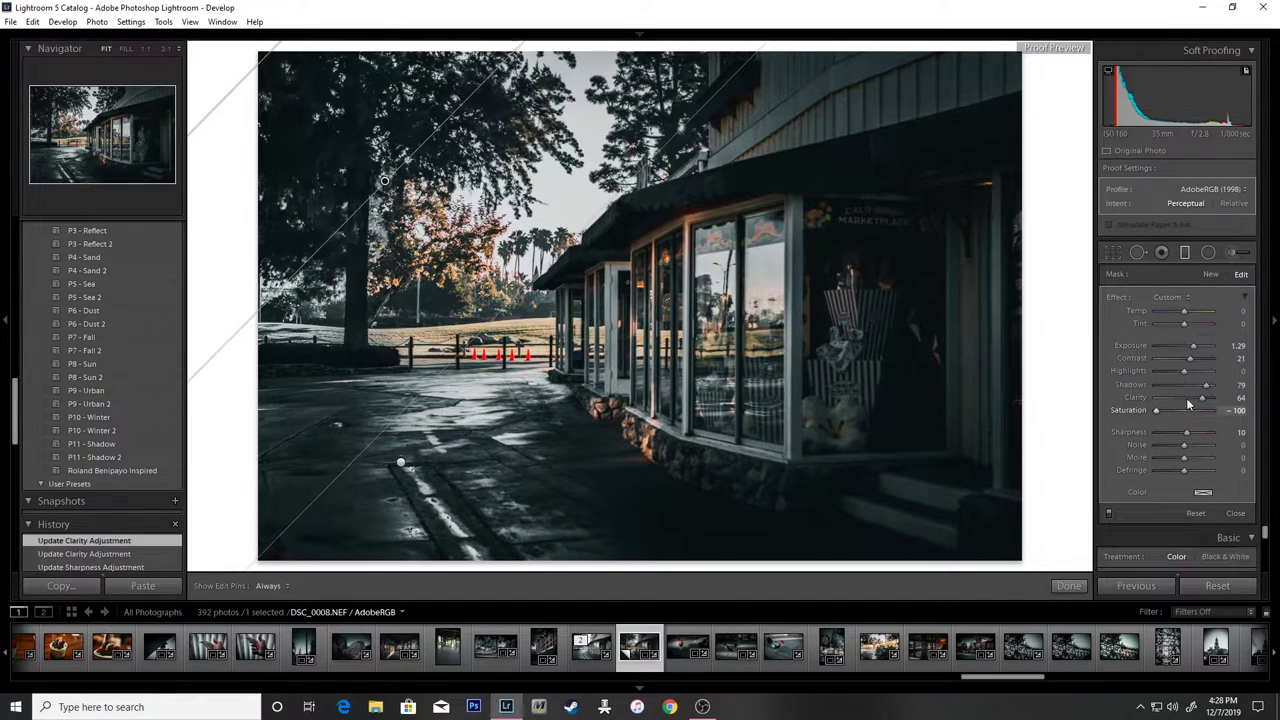
pyautogui.moveTo(1155, 410); pyautogui.dragTo(1165, 411)
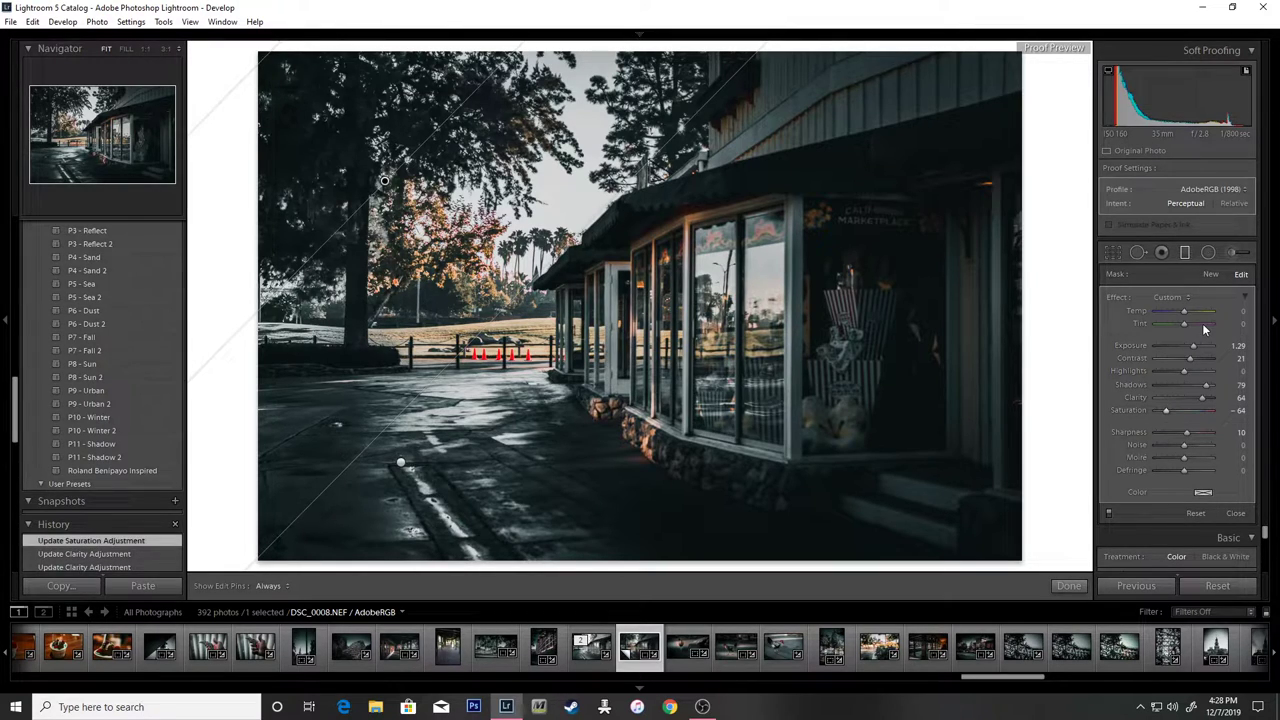
pyautogui.moveTo(1193, 350); pyautogui.dragTo(1163, 371)
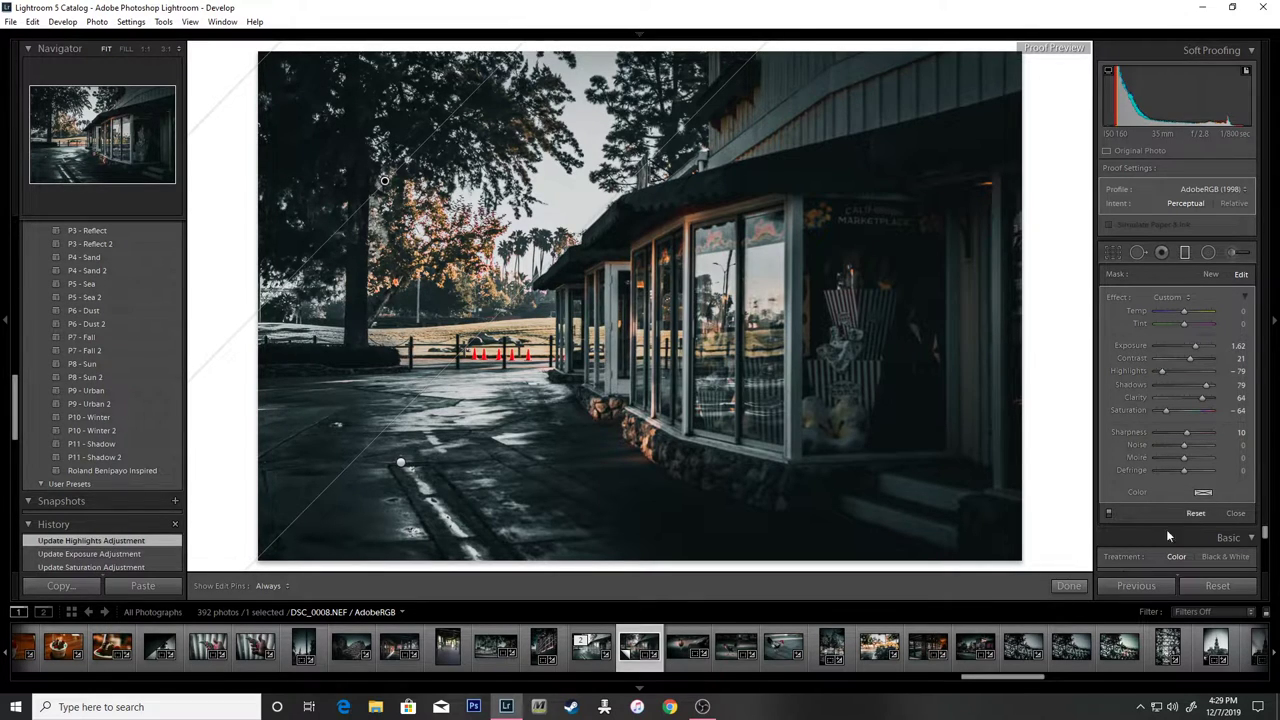
pyautogui.click(1068, 586)
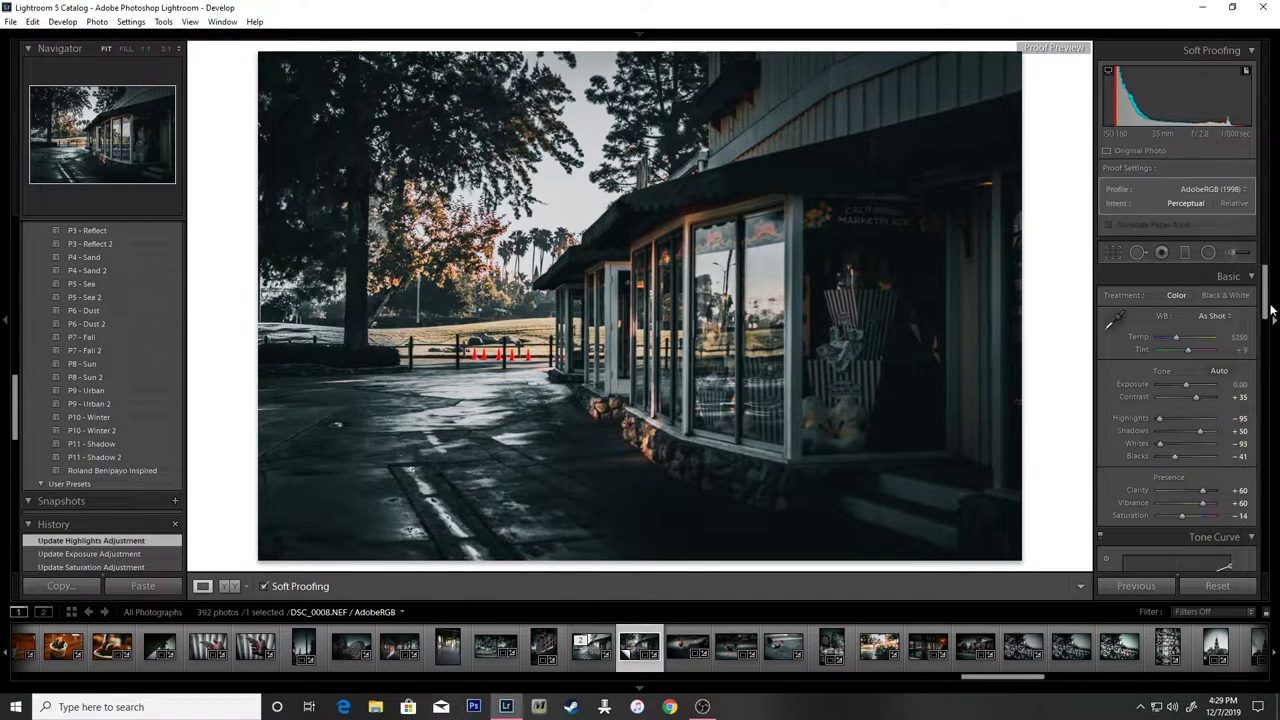
# Lift the tone curve's black point and add a raised midtone point.
pyautogui.scroll(-3, 1268, 312)
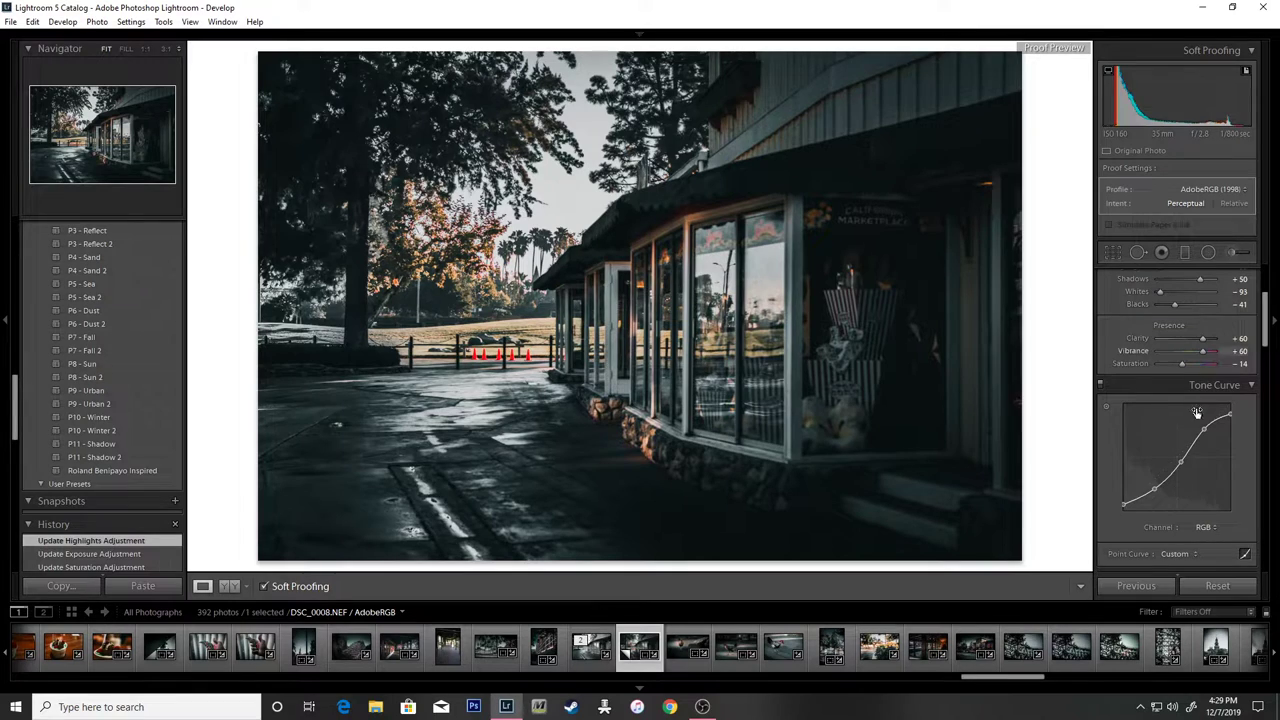
pyautogui.moveTo(1124, 503)
pyautogui.moveTo(1124, 503); pyautogui.dragTo(1157, 485)
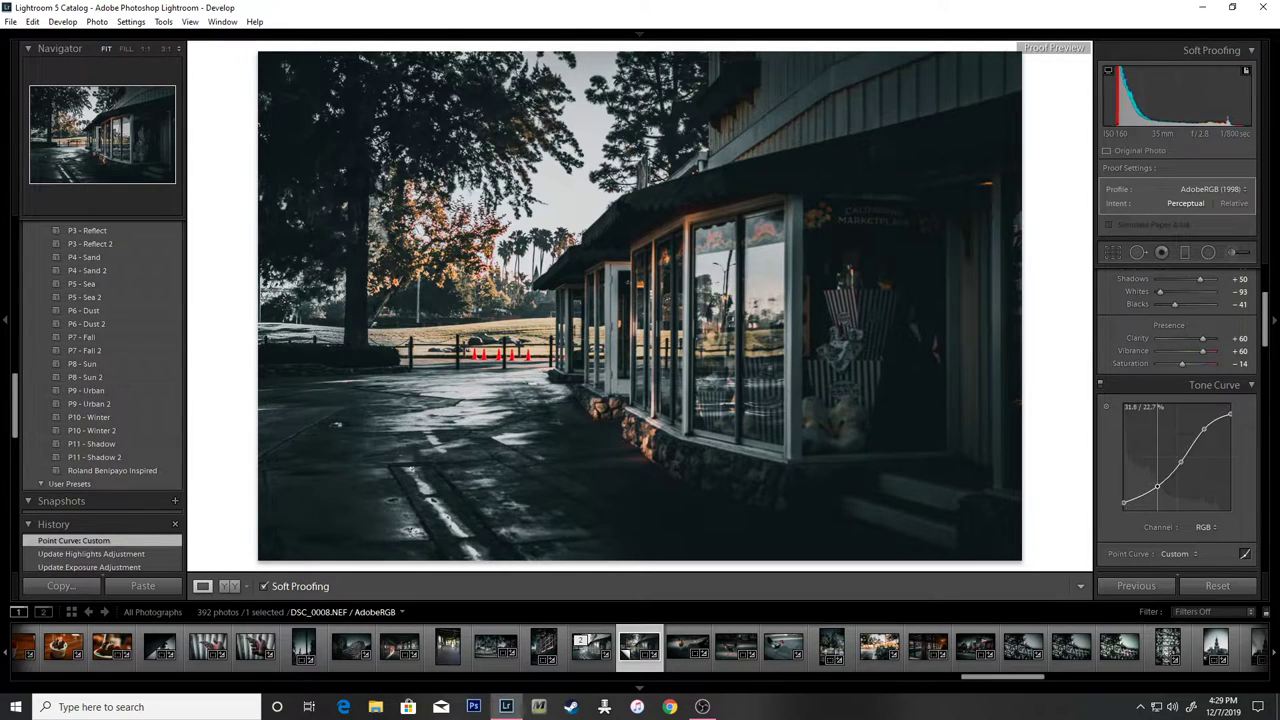
pyautogui.moveTo(1180, 457); pyautogui.dragTo(1203, 428)
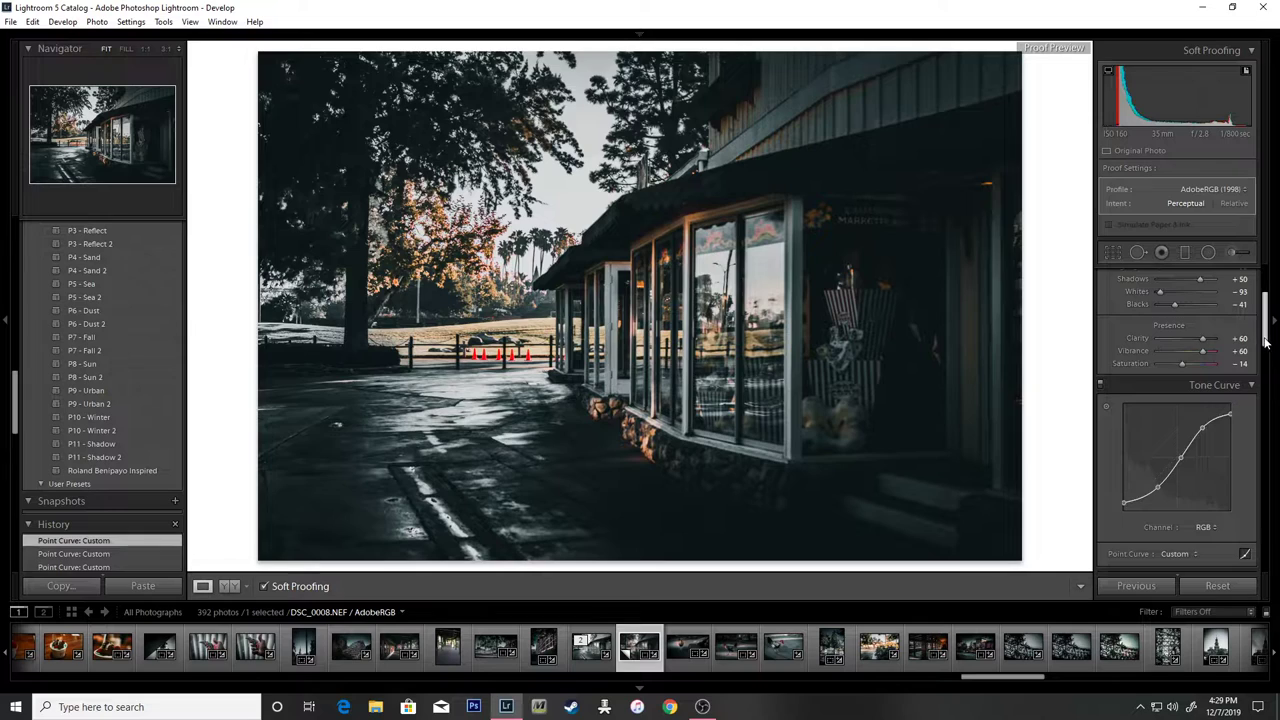
# Raise global Clarity from +60 to +66.
pyautogui.moveTo(1266, 344); pyautogui.dragTo(1266, 341)
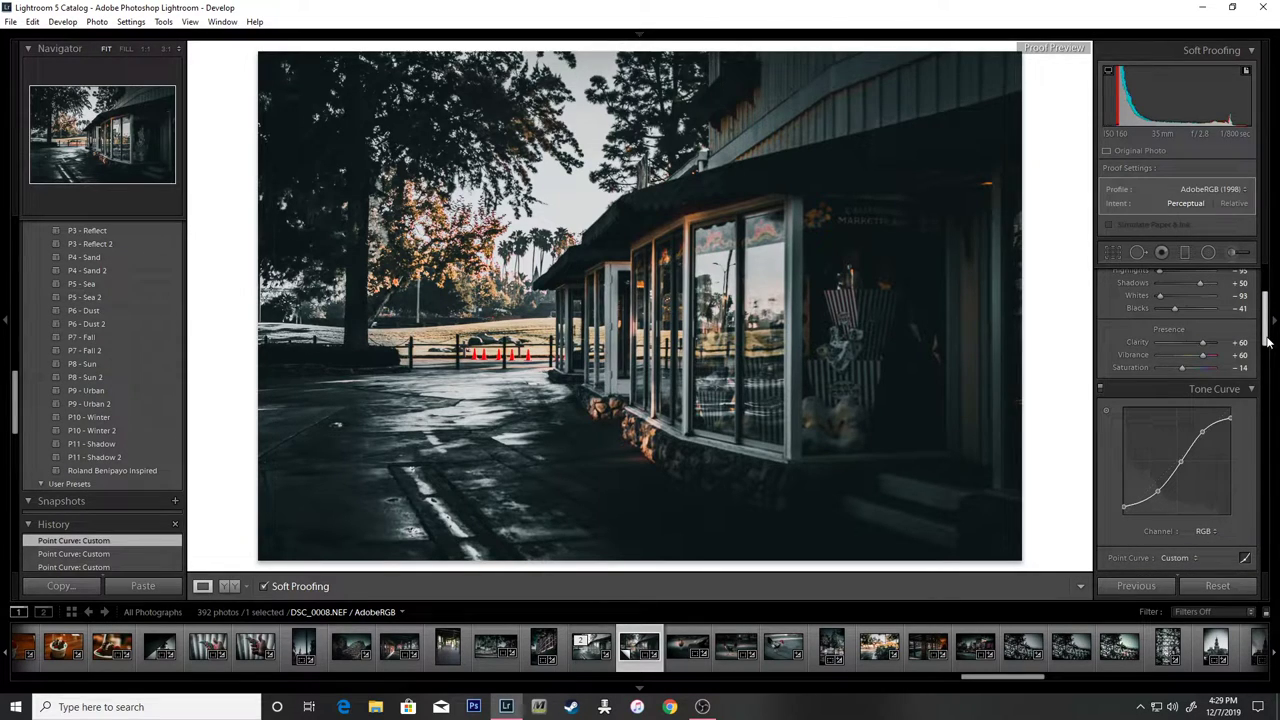
pyautogui.moveTo(1202, 342); pyautogui.dragTo(1204, 342)
pyautogui.moveTo(1265, 342)
pyautogui.mouseDown()
pyautogui.moveTo(1265, 400)
pyautogui.moveTo(1270, 360)
pyautogui.mouseUp()
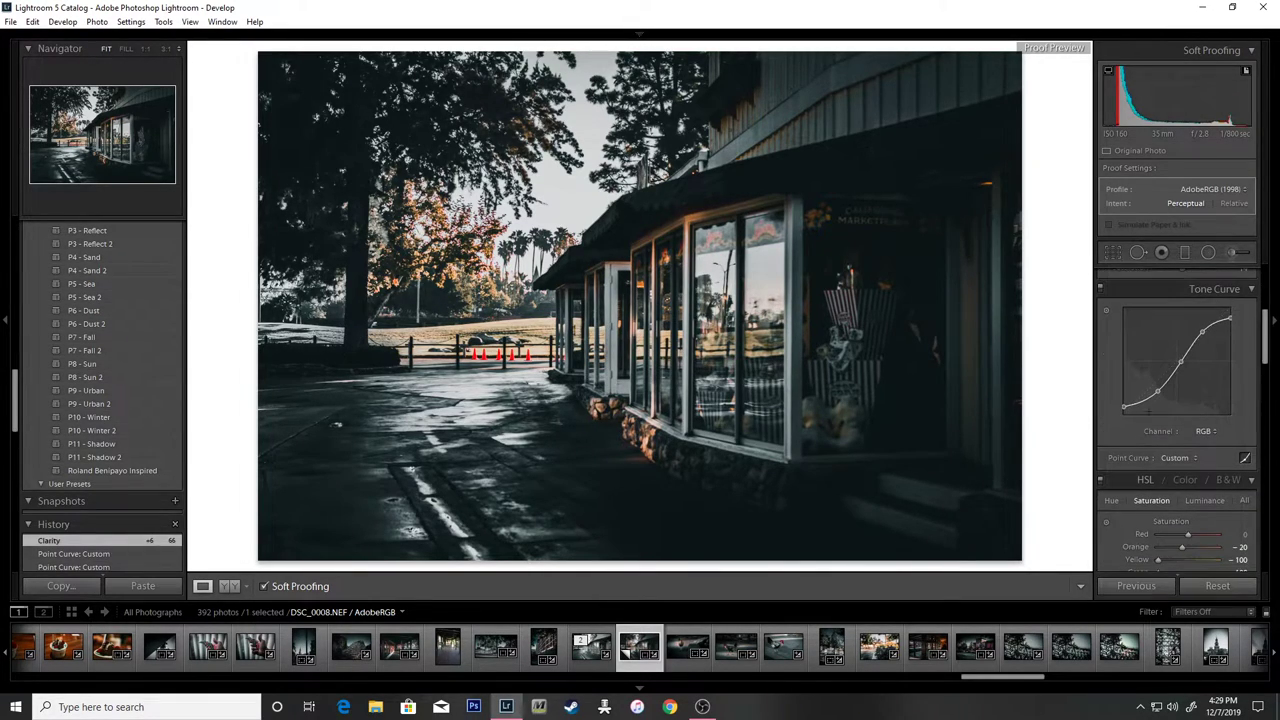
# Nudge the tone curve's lower points, then set HSL saturation Red +20 and Orange +16.
pyautogui.moveTo(1124, 406)
pyautogui.moveTo(1133, 403); pyautogui.dragTo(1157, 395)
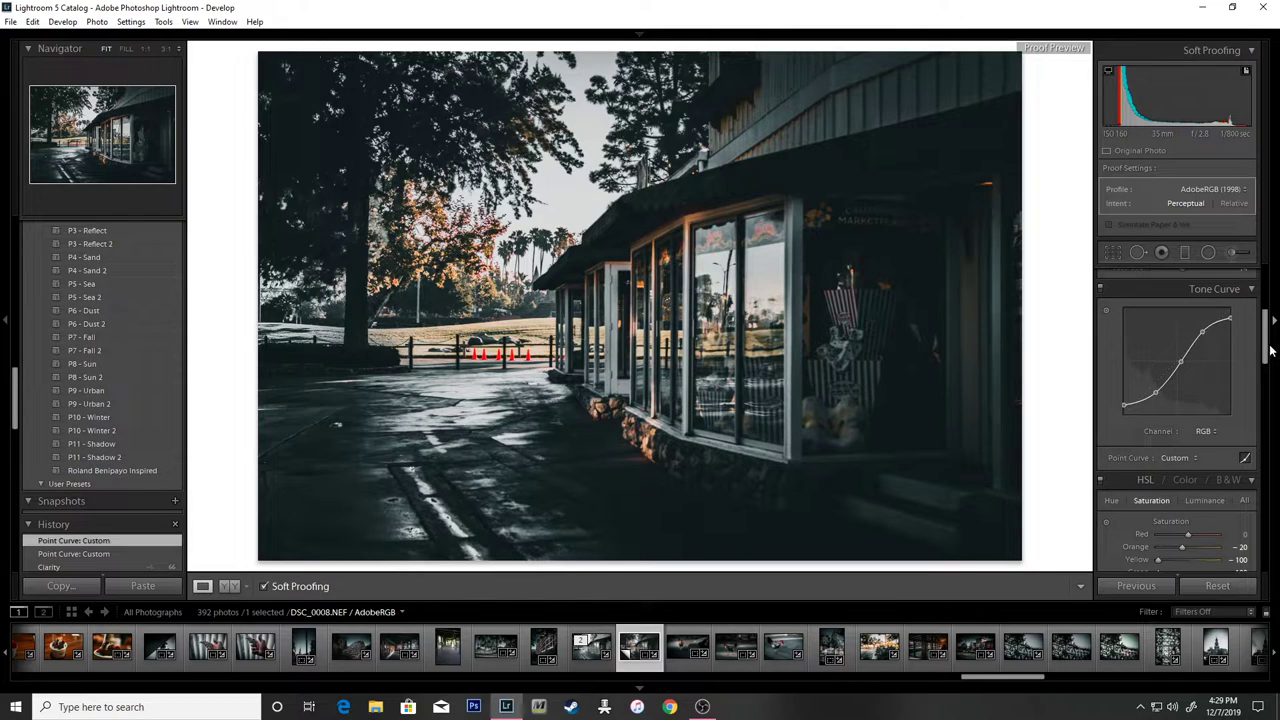
pyautogui.moveTo(1265, 355)
pyautogui.mouseDown()
pyautogui.moveTo(1263, 393)
pyautogui.moveTo(1262, 382)
pyautogui.mouseUp()
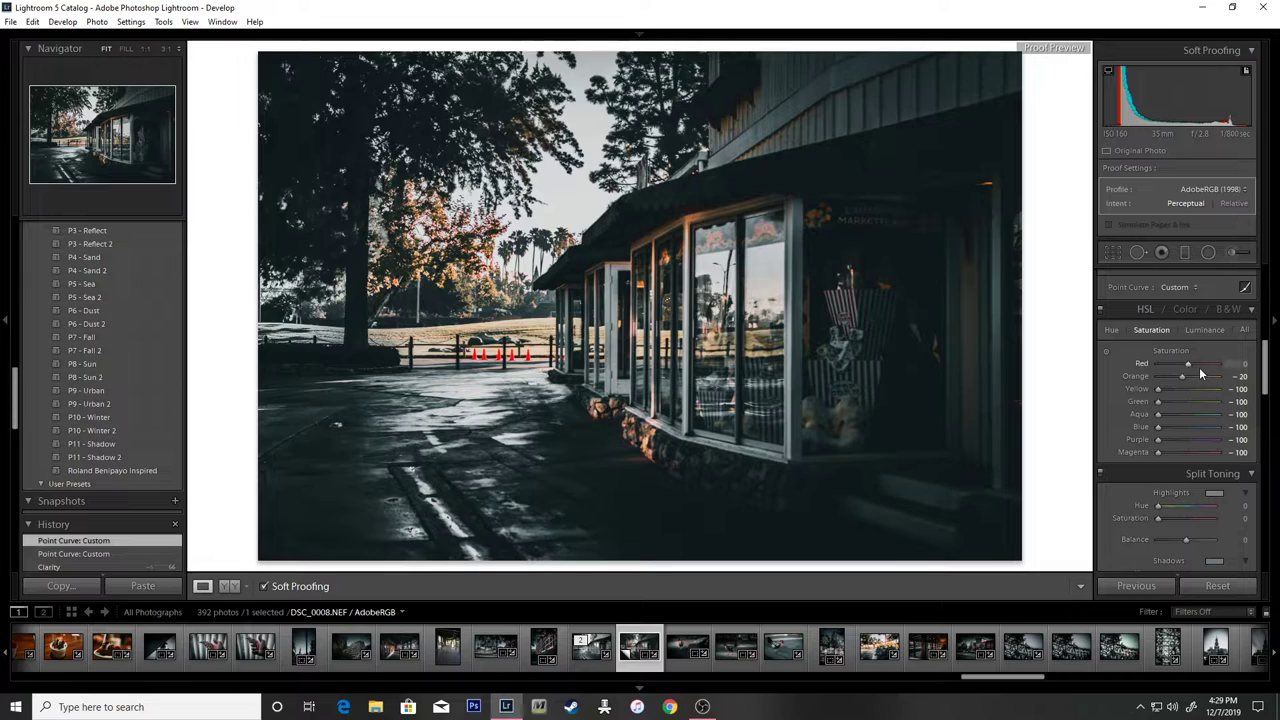
pyautogui.moveTo(1190, 363); pyautogui.dragTo(1201, 366)
pyautogui.moveTo(1201, 367); pyautogui.dragTo(1194, 367)
pyautogui.click(1191, 376)
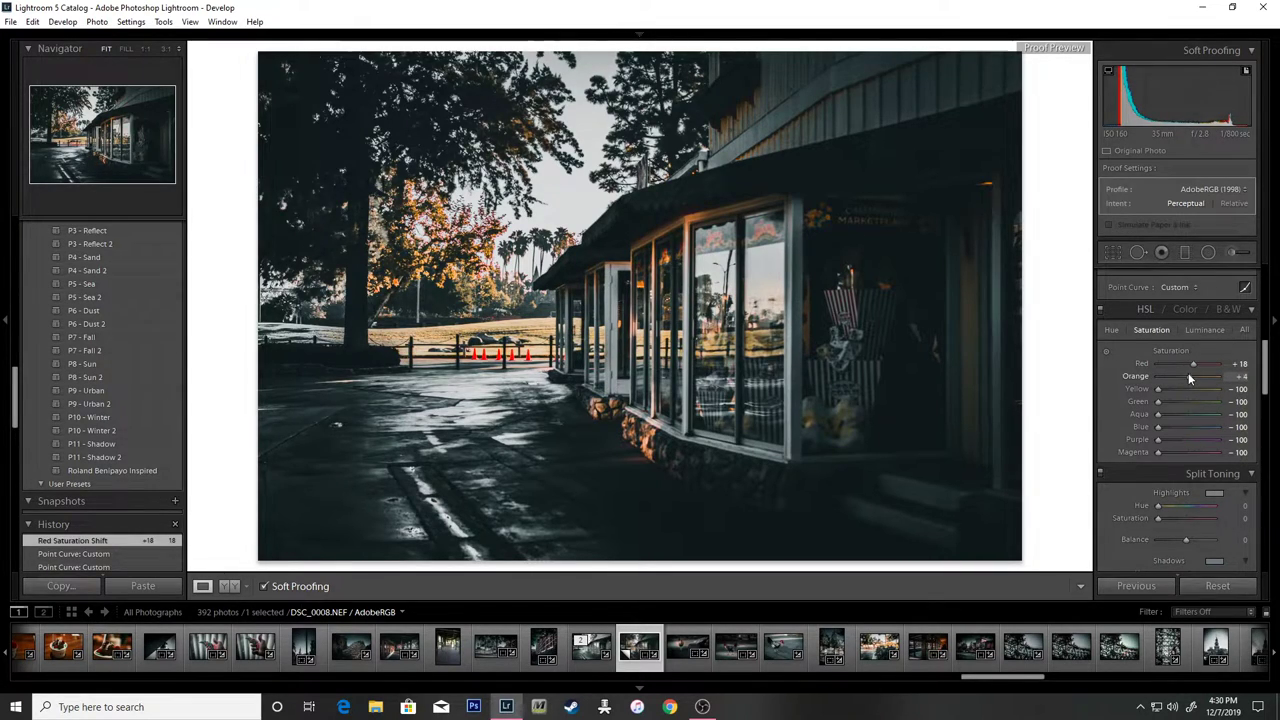
pyautogui.moveTo(1188, 373); pyautogui.dragTo(1196, 372)
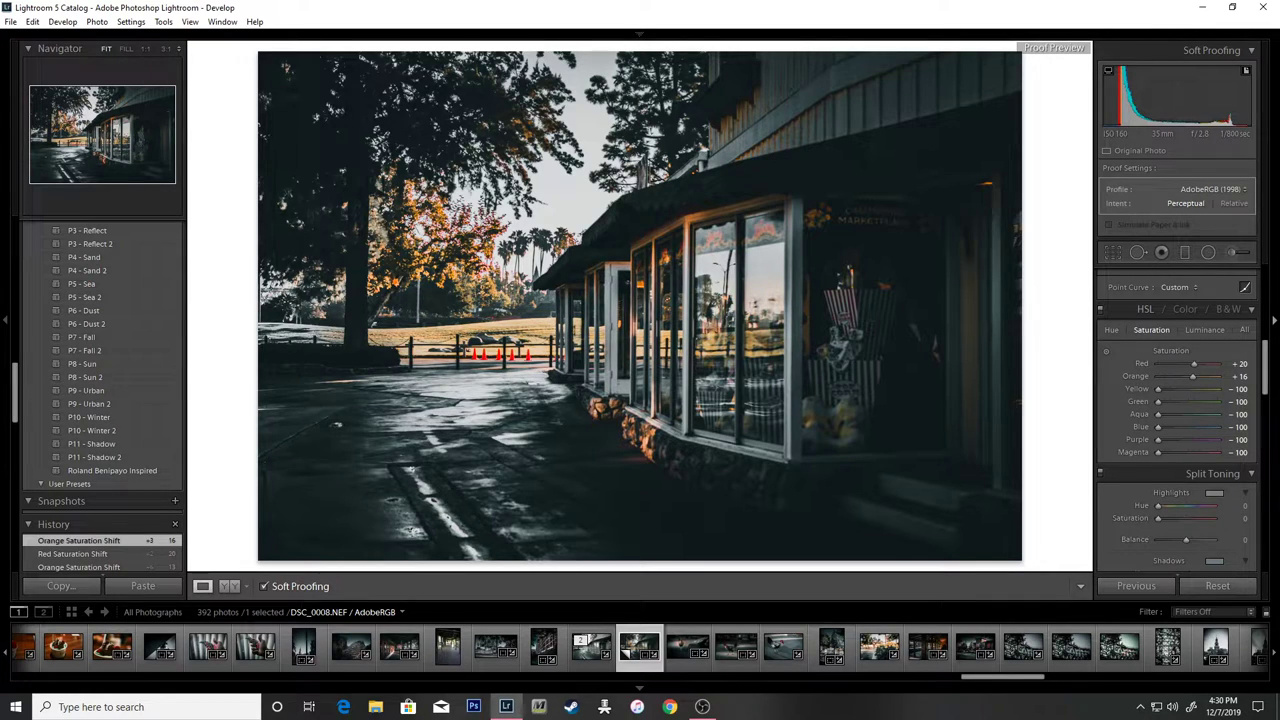
# In the Basic panel, set Saturation to −50 and Vibrance to +75.
pyautogui.moveTo(1272, 381); pyautogui.dragTo(1275, 316)
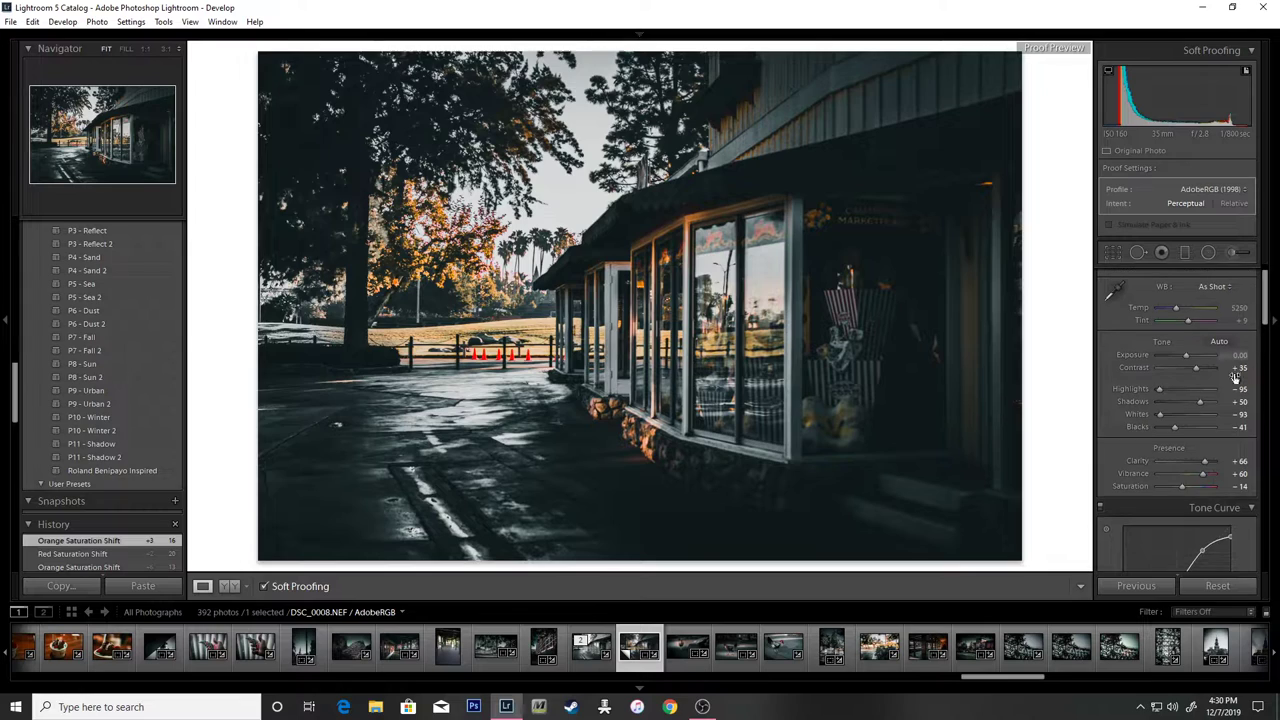
pyautogui.moveTo(1183, 486); pyautogui.dragTo(1166, 486)
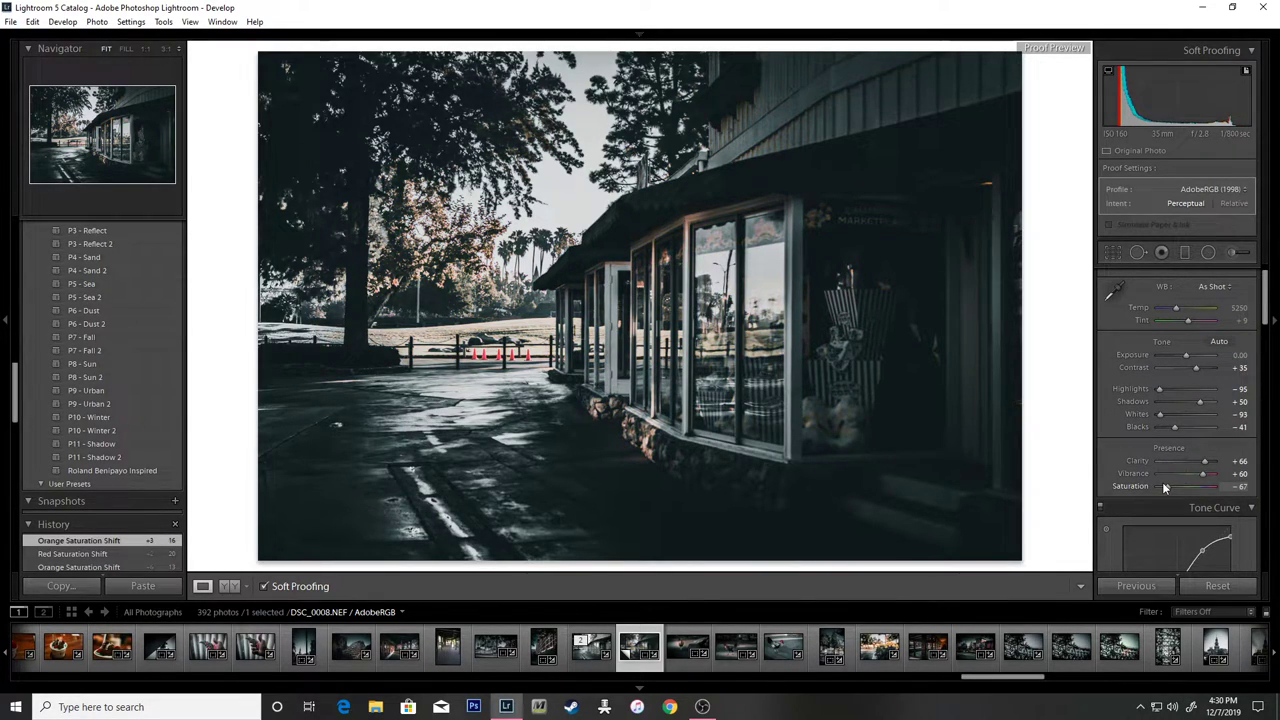
pyautogui.moveTo(1164, 486); pyautogui.dragTo(1183, 486)
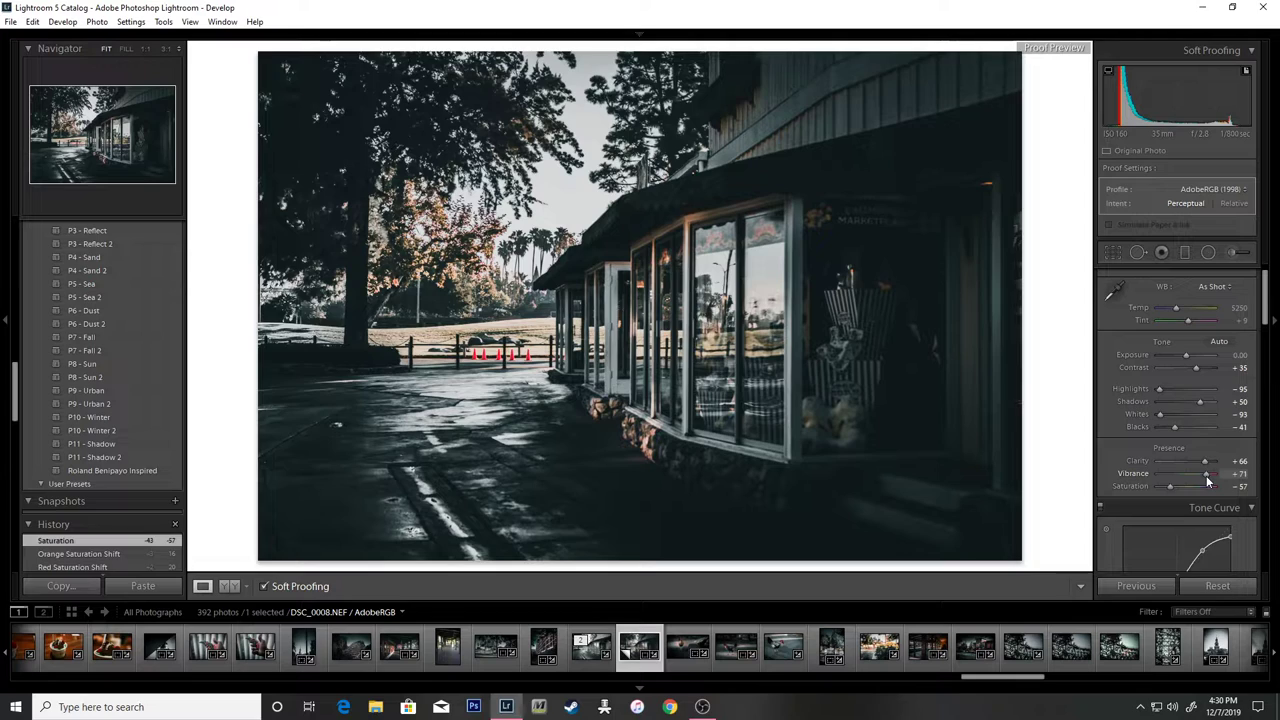
pyautogui.click(1237, 475)
pyautogui.write('75')
pyautogui.press('Return')
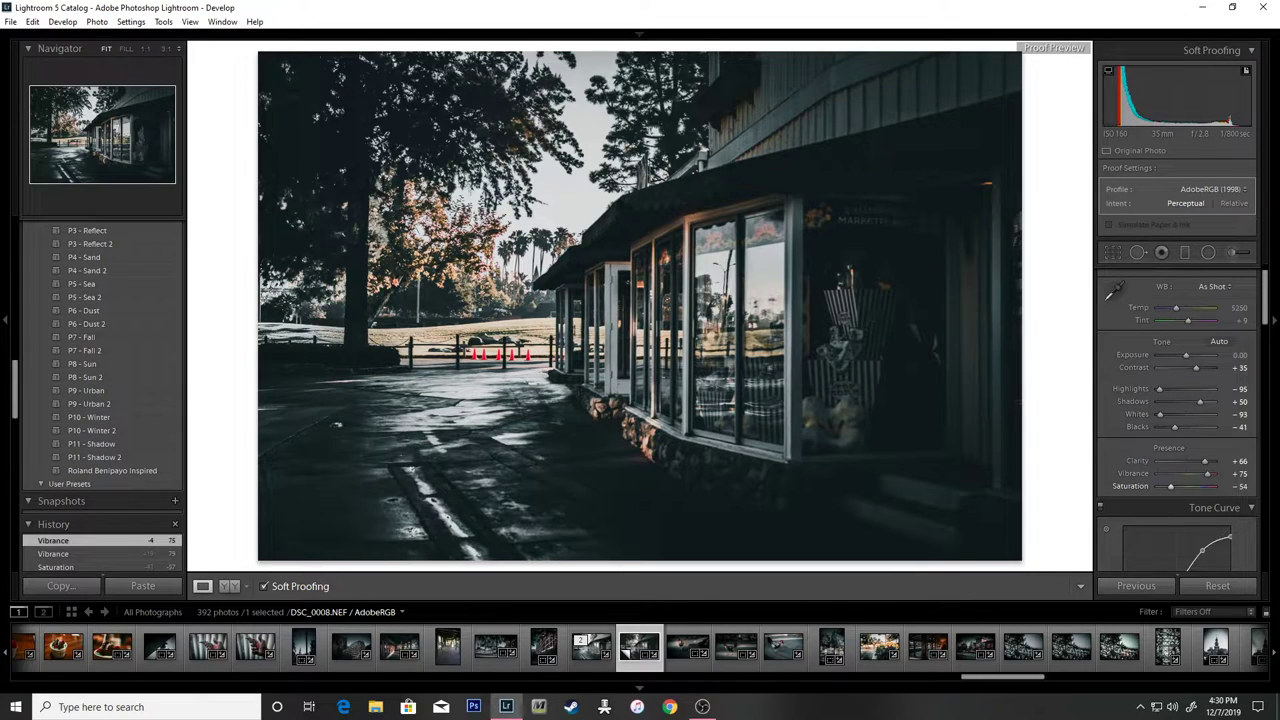
pyautogui.press('Return')
# Cool the white balance Temp to 5100 K and raise Contrast to +51.
pyautogui.moveTo(1265, 318); pyautogui.dragTo(1265, 311)
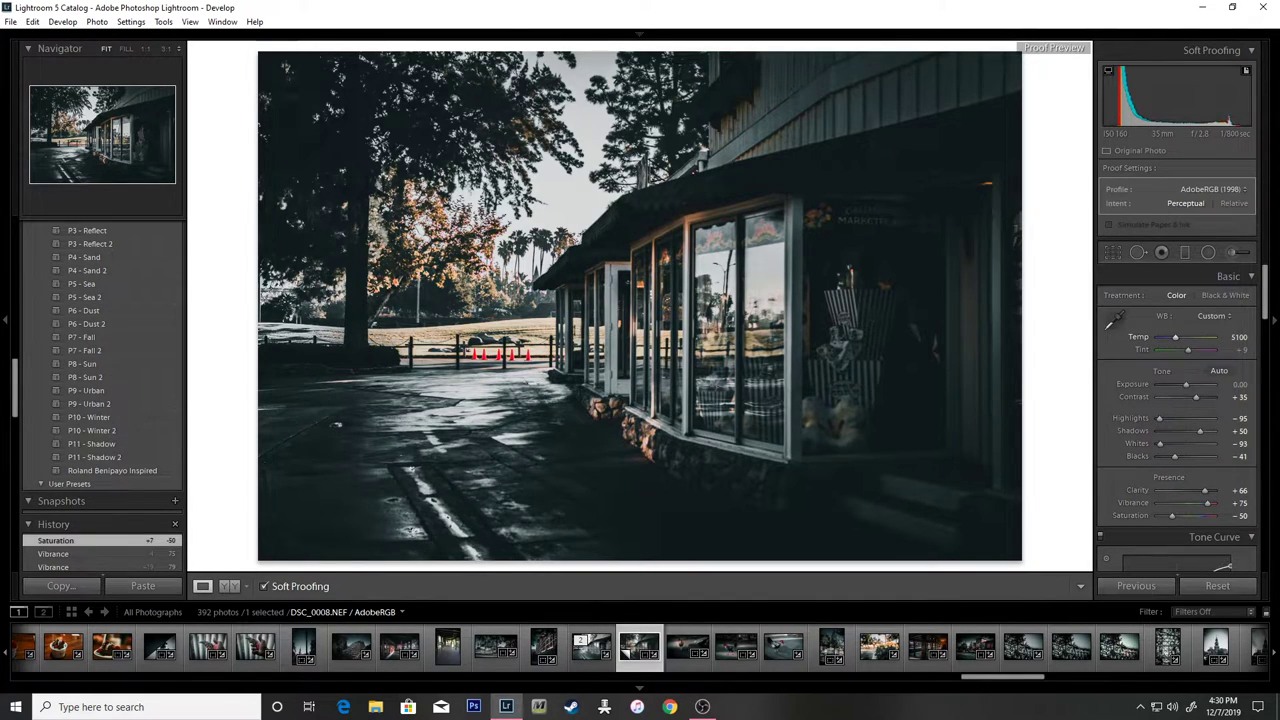
pyautogui.moveTo(1240, 337); pyautogui.dragTo(1240, 337)
pyautogui.moveTo(1240, 397); pyautogui.dragTo(1247, 397)
pyautogui.moveTo(1268, 291); pyautogui.dragTo(1248, 577)
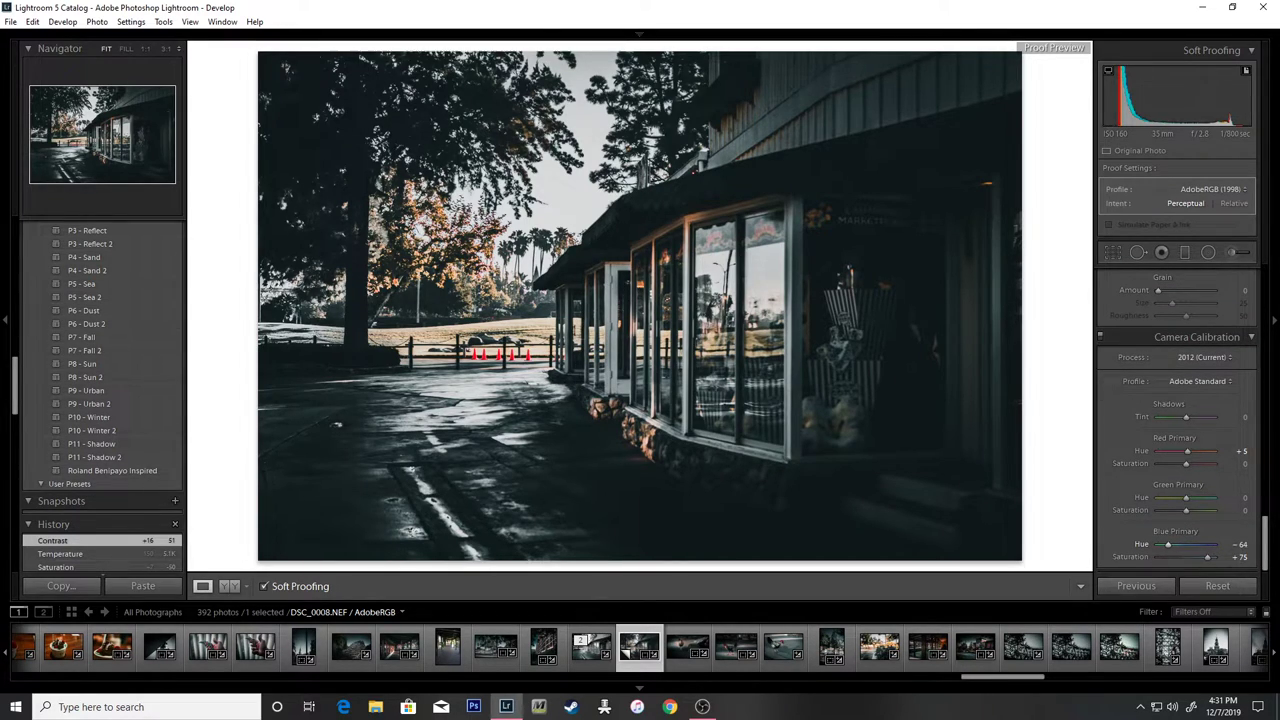
# Nudge the Blue Primary calibration Hue down to −65.
pyautogui.press('Down')
# Draw a graduated filter across the storefront's right side and raise its Highlights to about 62.
pyautogui.click(1184, 252)
pyautogui.moveTo(1014, 326); pyautogui.dragTo(792, 325)
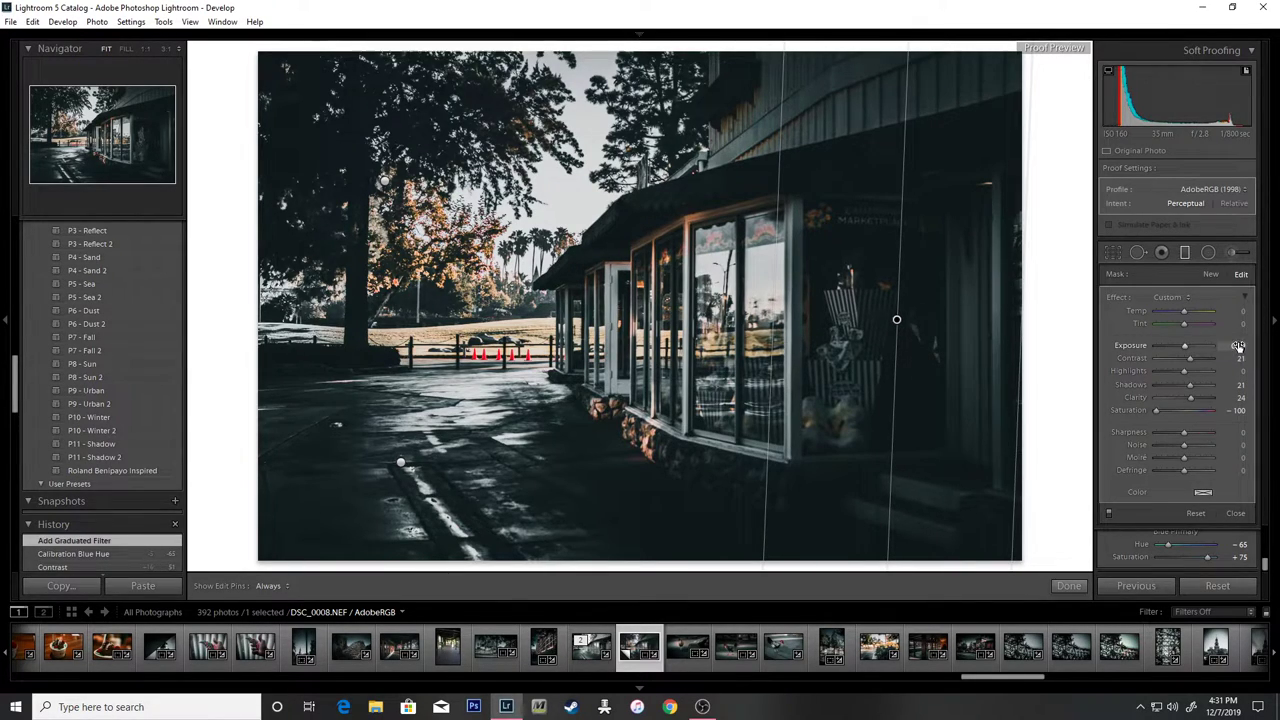
pyautogui.click(1240, 371)
pyautogui.write('42')
pyautogui.press('Return')
pyautogui.moveTo(1196, 371); pyautogui.dragTo(1241, 386)
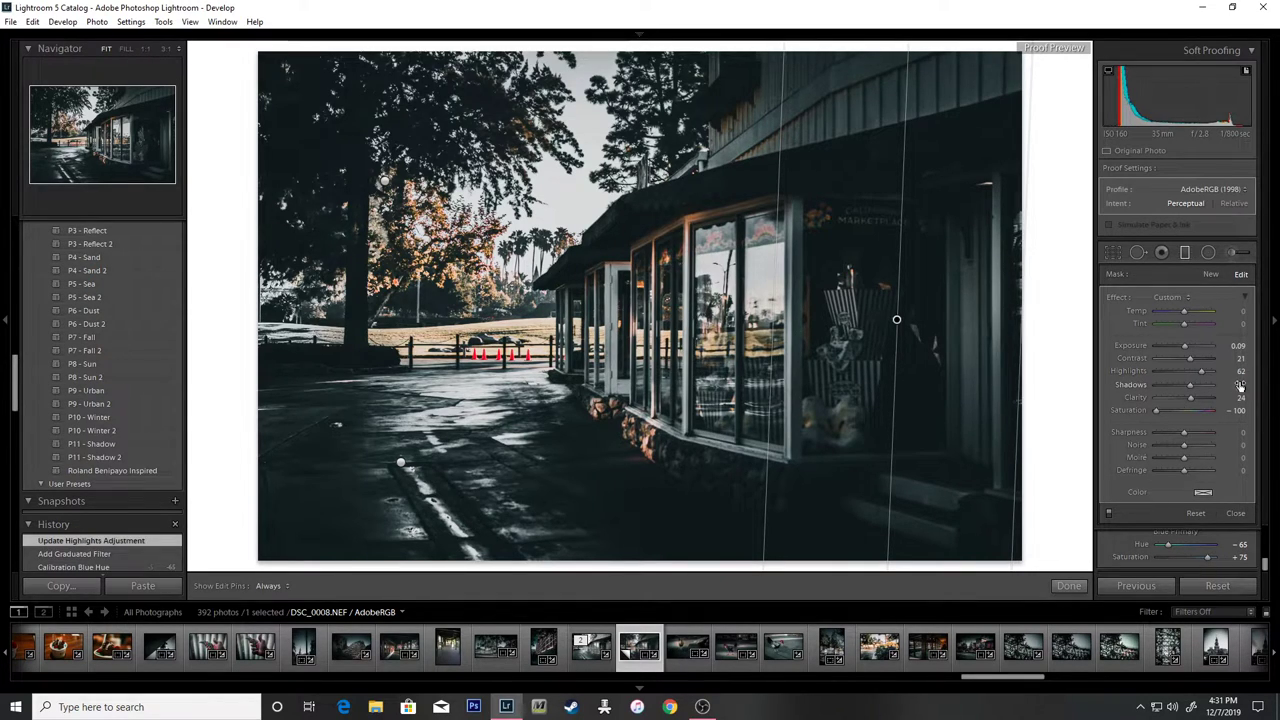
# Set the graduated filter's Shadows to 76.
pyautogui.click(1240, 385)
pyautogui.write('45')
pyautogui.press('Return')
pyautogui.write('66')
pyautogui.press('Return')
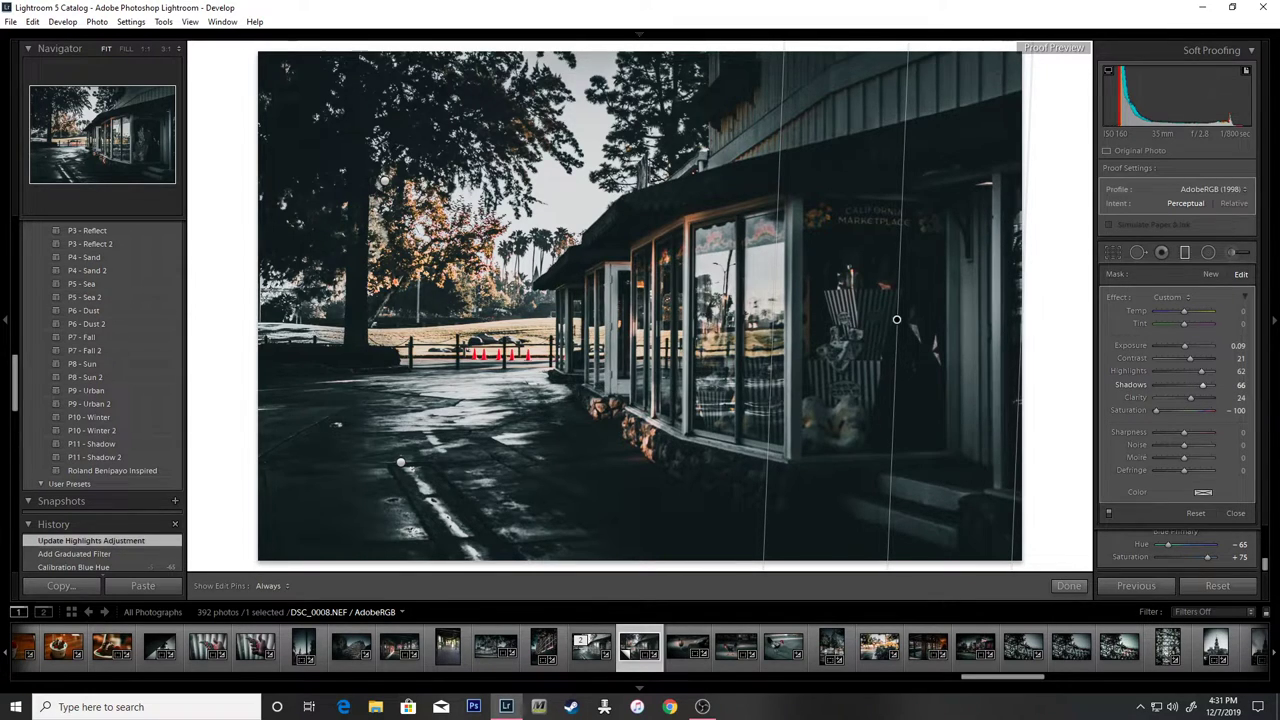
pyautogui.moveTo(1240, 385); pyautogui.dragTo(1262, 423)
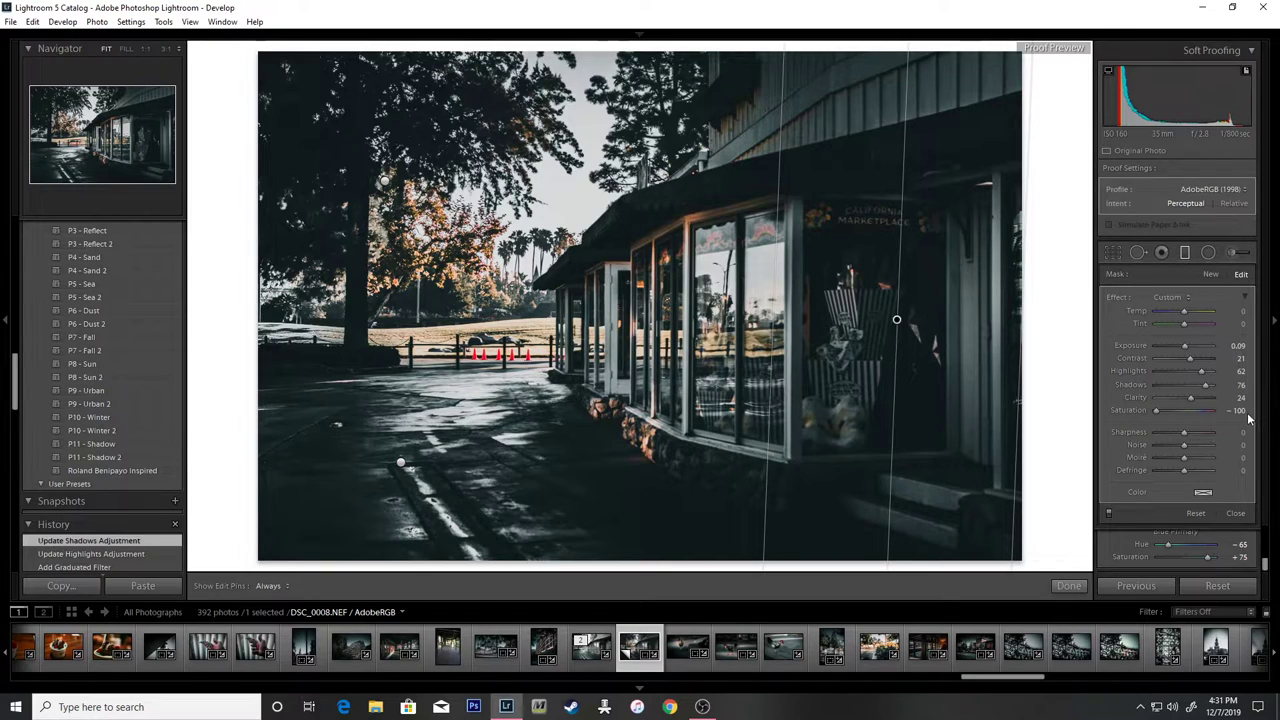
# Set the filter's Sharpness to 21 and Contrast to 31, then finish filter editing.
pyautogui.click(1240, 432)
pyautogui.write('20')
pyautogui.press('Return')
pyautogui.press('Up')
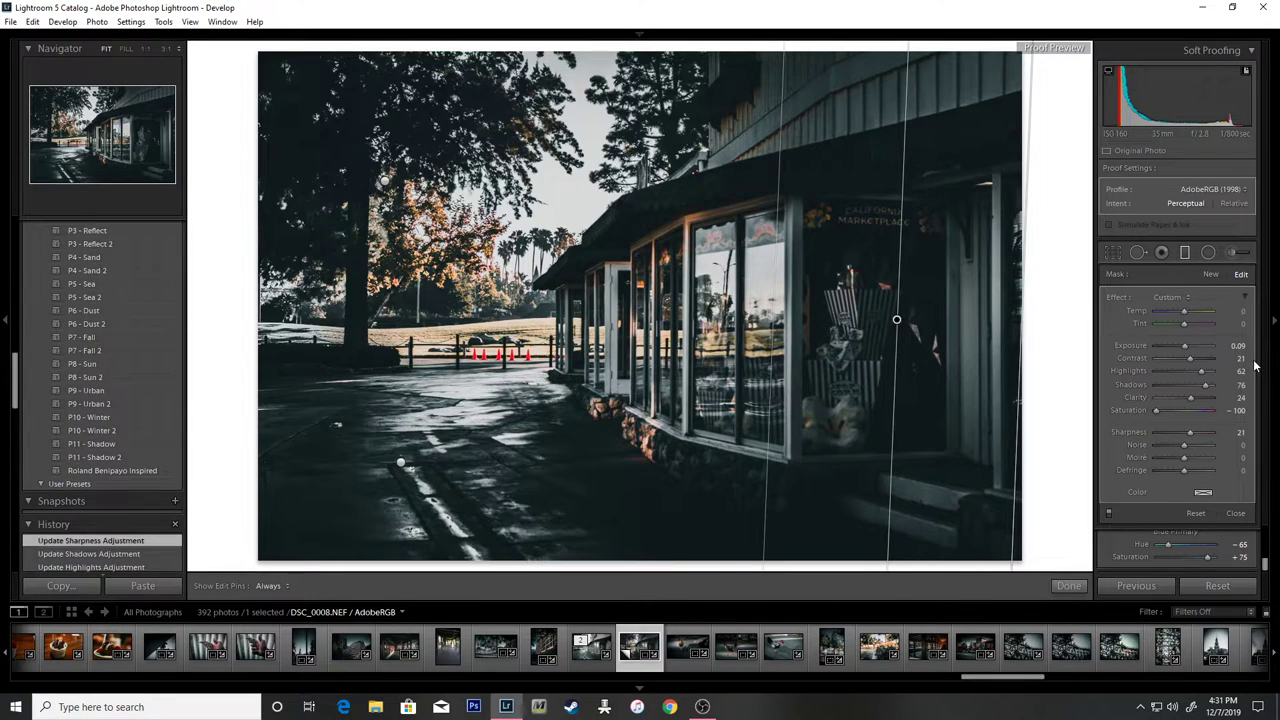
pyautogui.click(1237, 360)
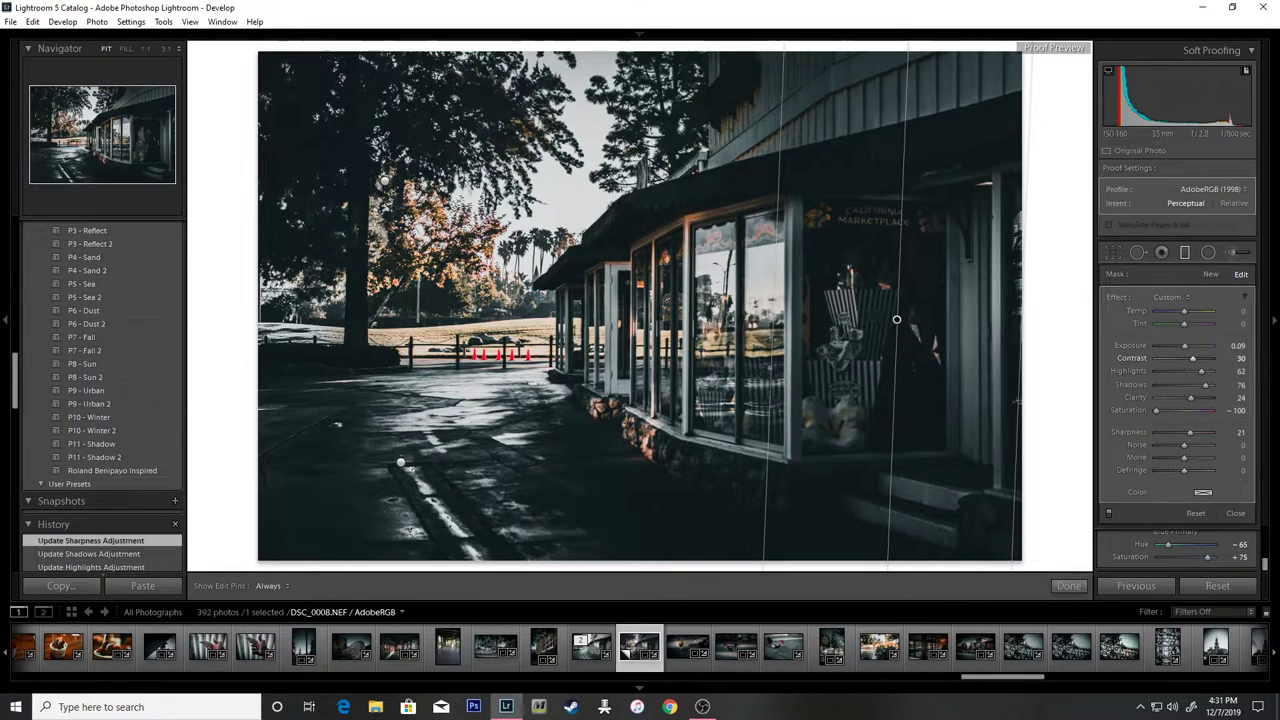
pyautogui.write('31')
pyautogui.press('Return')
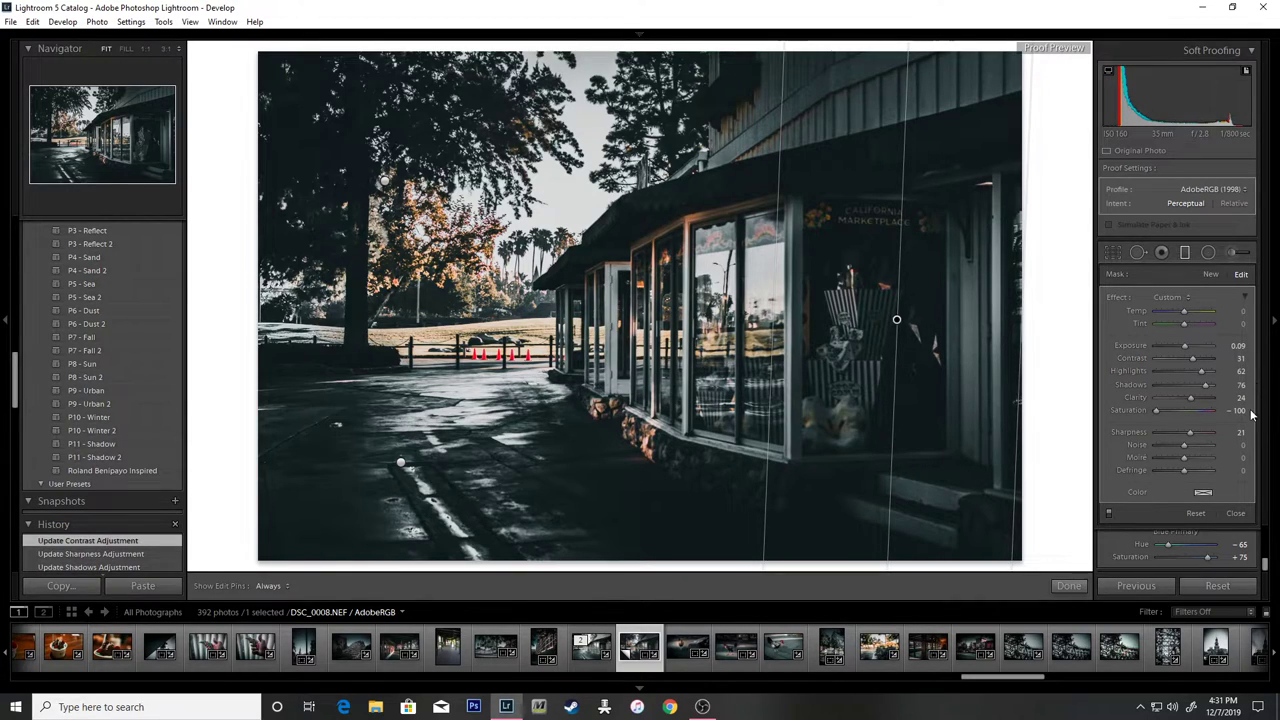
pyautogui.click(1068, 586)
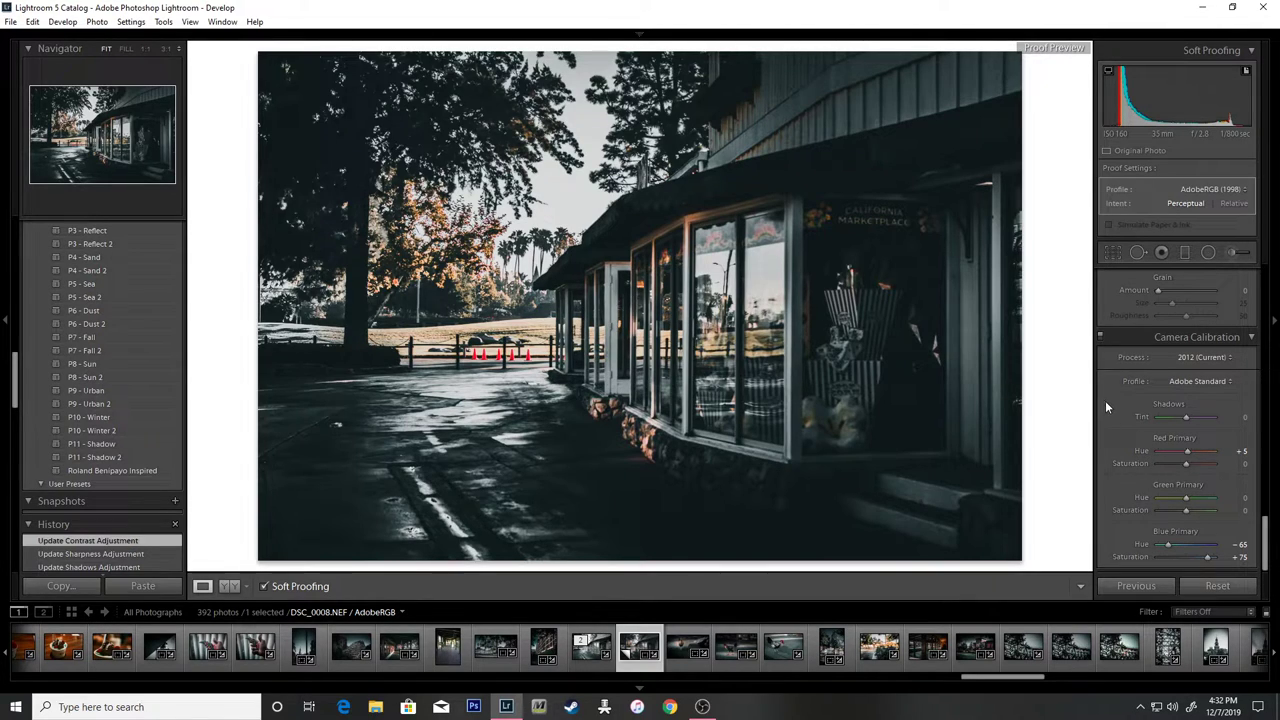
# Draw an angled graduated filter over the photo's top and darken its exposure.
pyautogui.click(1185, 252)
pyautogui.moveTo(562, 60)
pyautogui.mouseDown()
pyautogui.moveTo(604, 210)
pyautogui.moveTo(636, 210)
pyautogui.mouseUp()
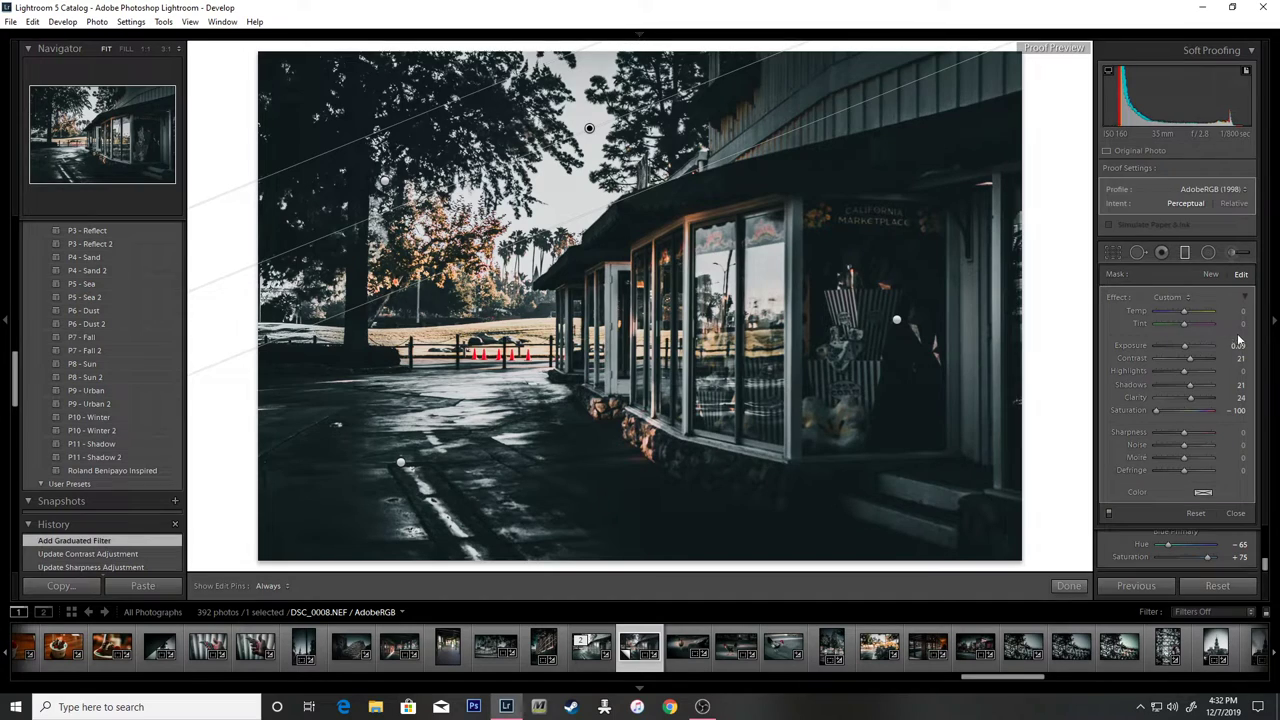
pyautogui.moveTo(1237, 345)
pyautogui.mouseDown()
pyautogui.moveTo(1150, 345)
pyautogui.moveTo(1169, 345)
pyautogui.mouseUp()
pyautogui.moveTo(595, 134); pyautogui.dragTo(622, 186)
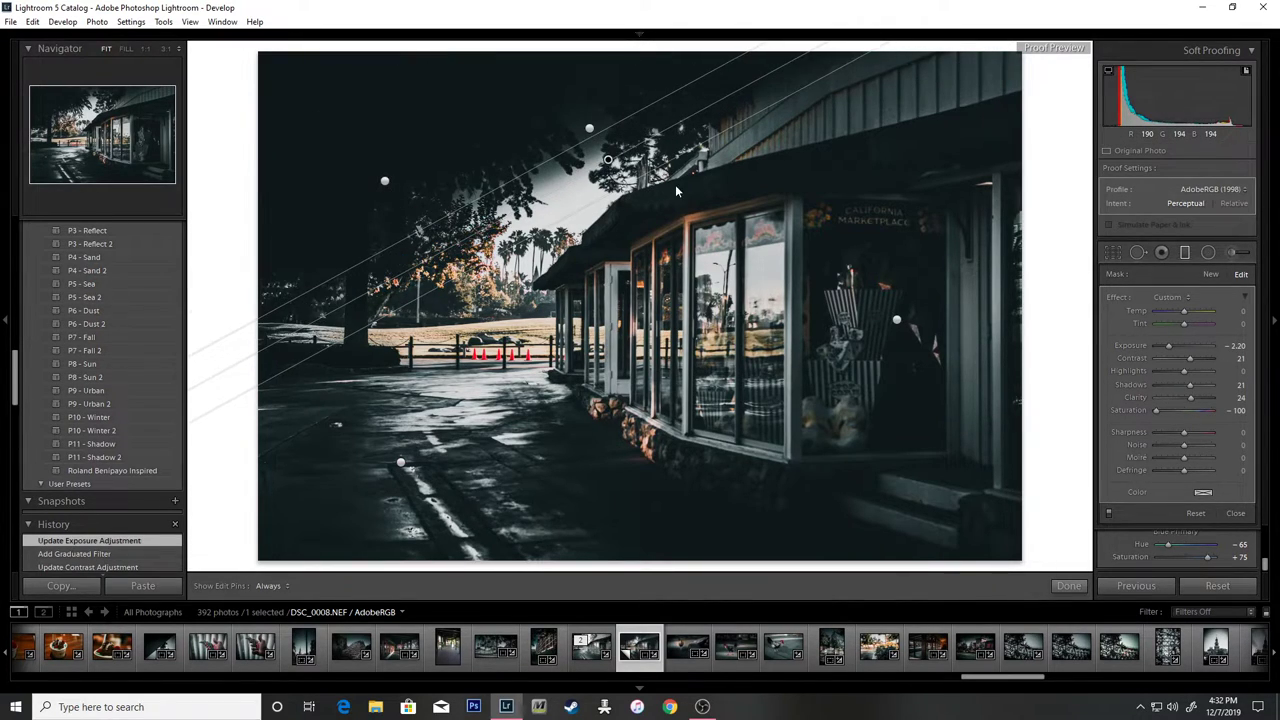
pyautogui.moveTo(1168, 345); pyautogui.dragTo(1195, 345)
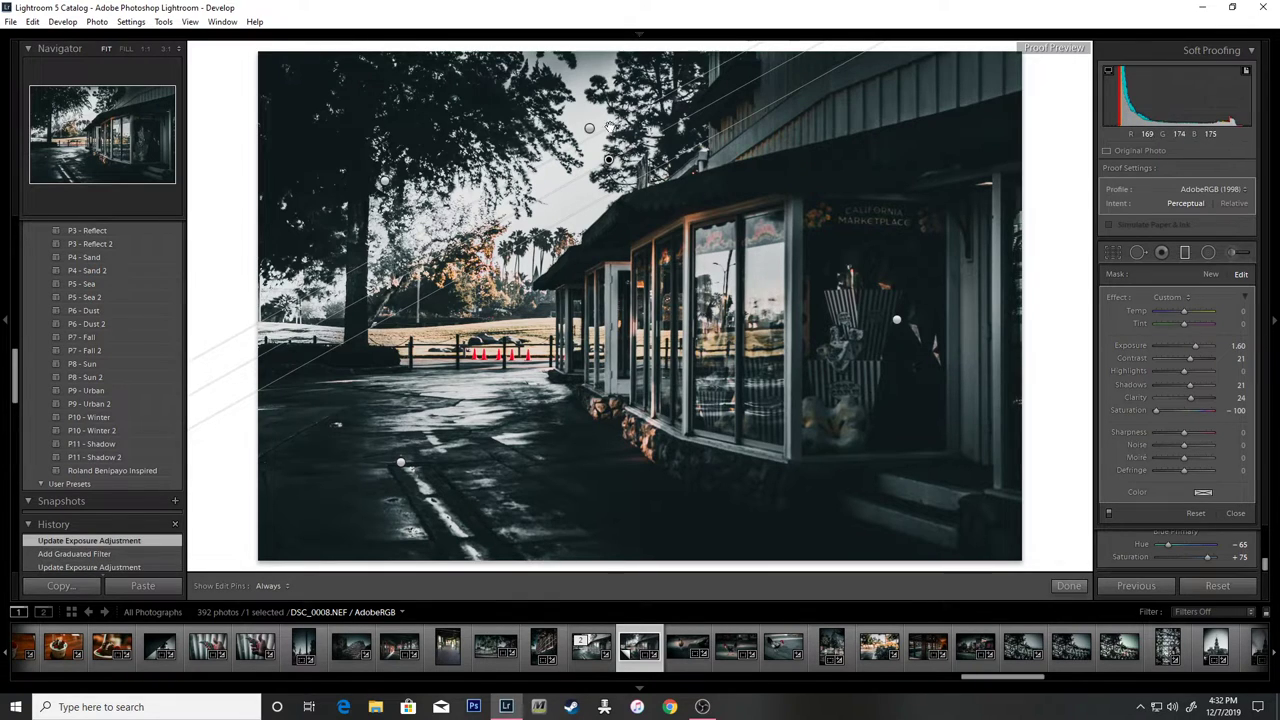
pyautogui.moveTo(622, 177); pyautogui.dragTo(610, 180)
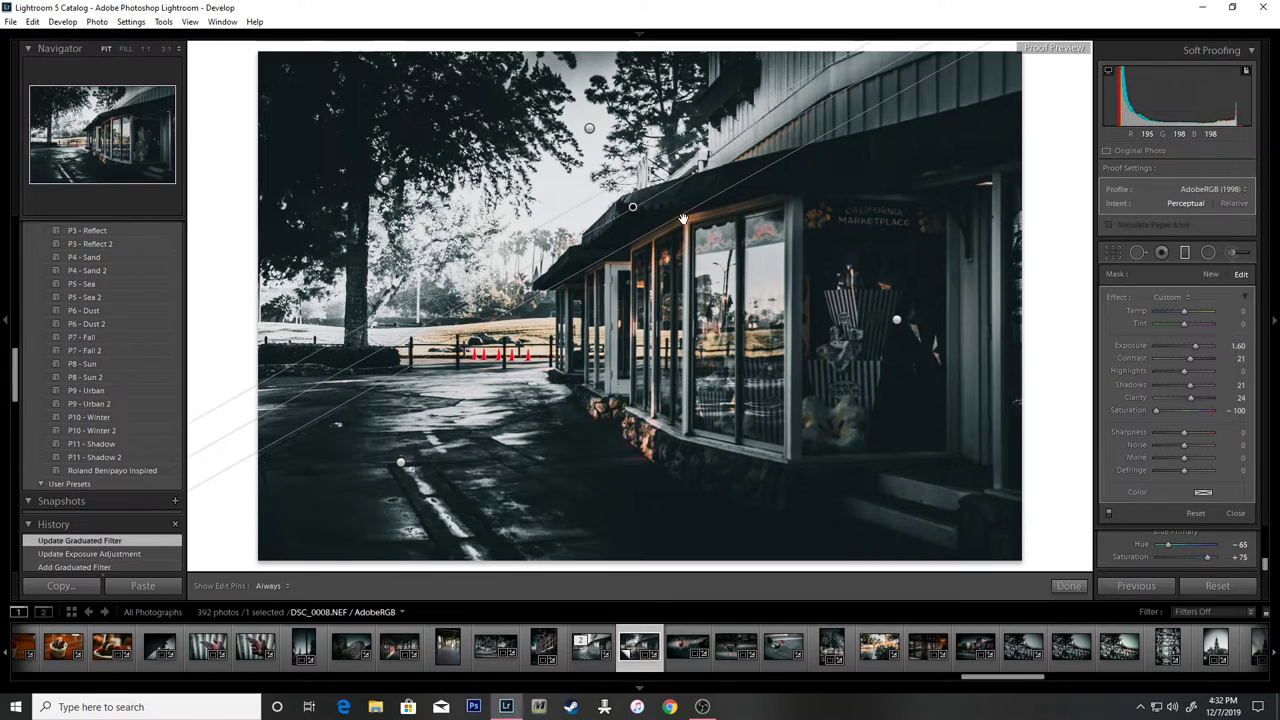
# Delete the misplaced filter and draw a new diagonal one across the top at −2.20 exposure.
pyautogui.rightClick(632, 207)
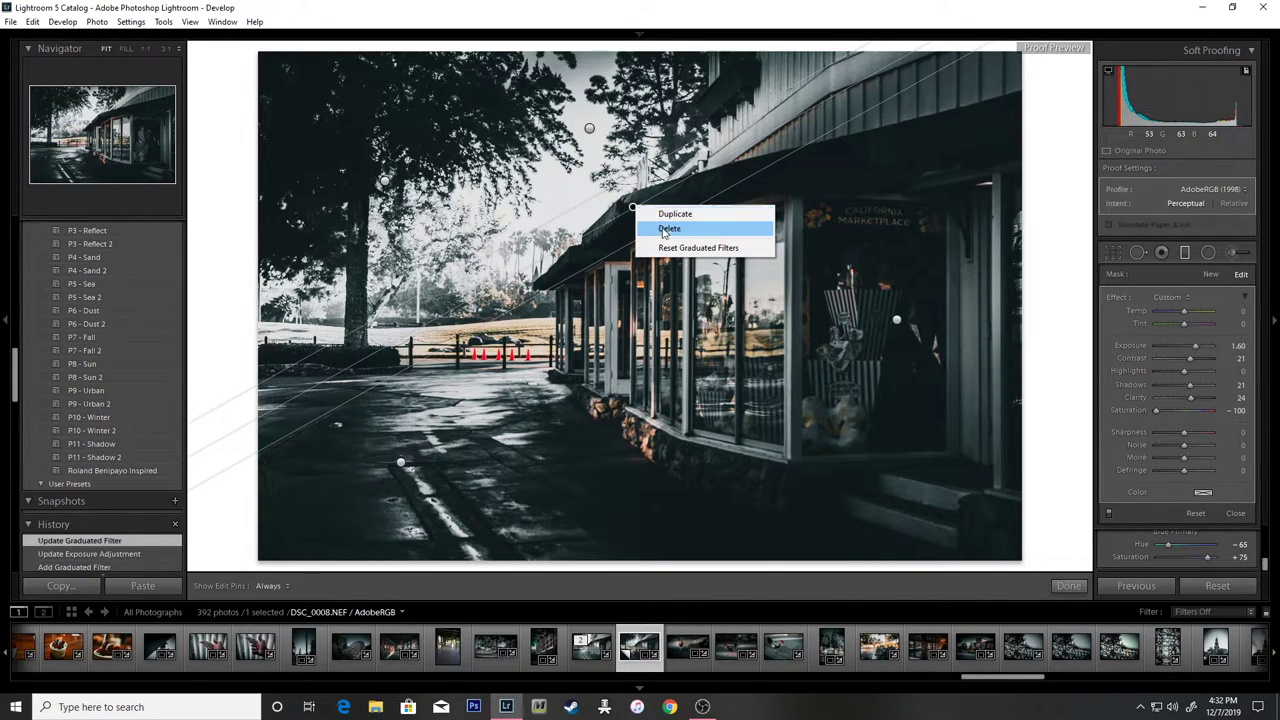
pyautogui.click(669, 228)
pyautogui.moveTo(589, 130); pyautogui.dragTo(622, 192)
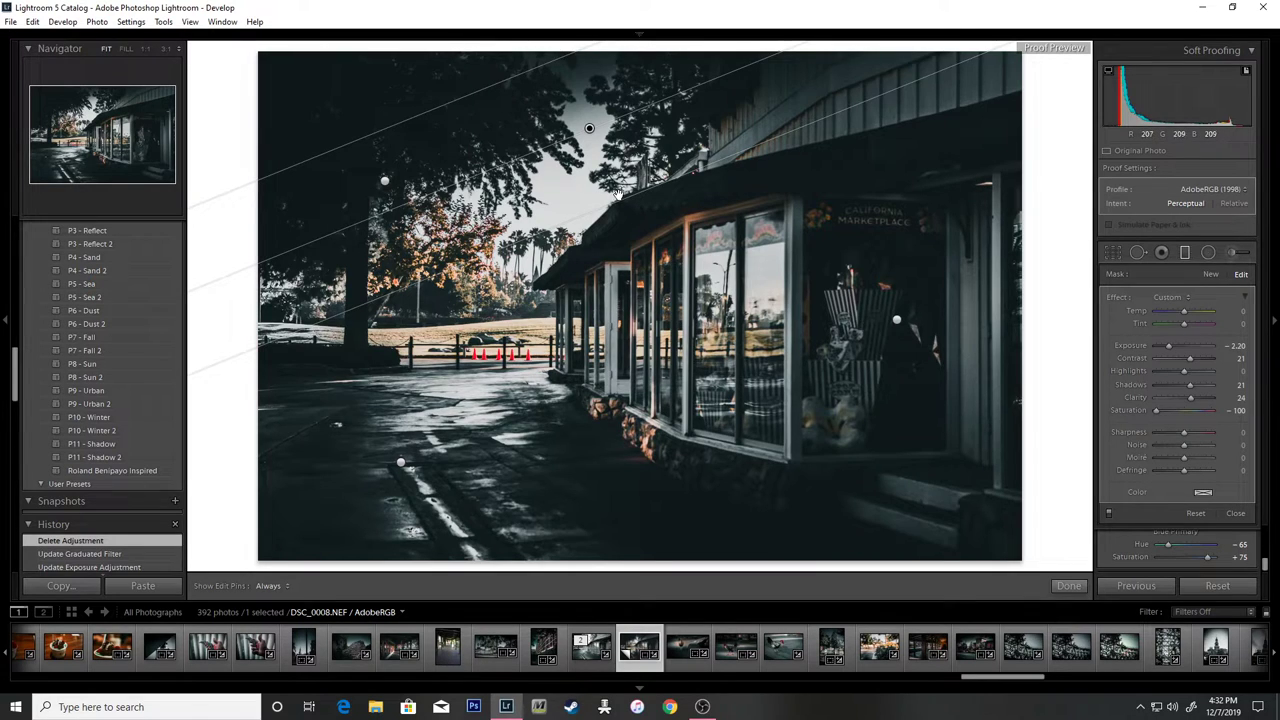
pyautogui.moveTo(630, 219); pyautogui.dragTo(645, 266)
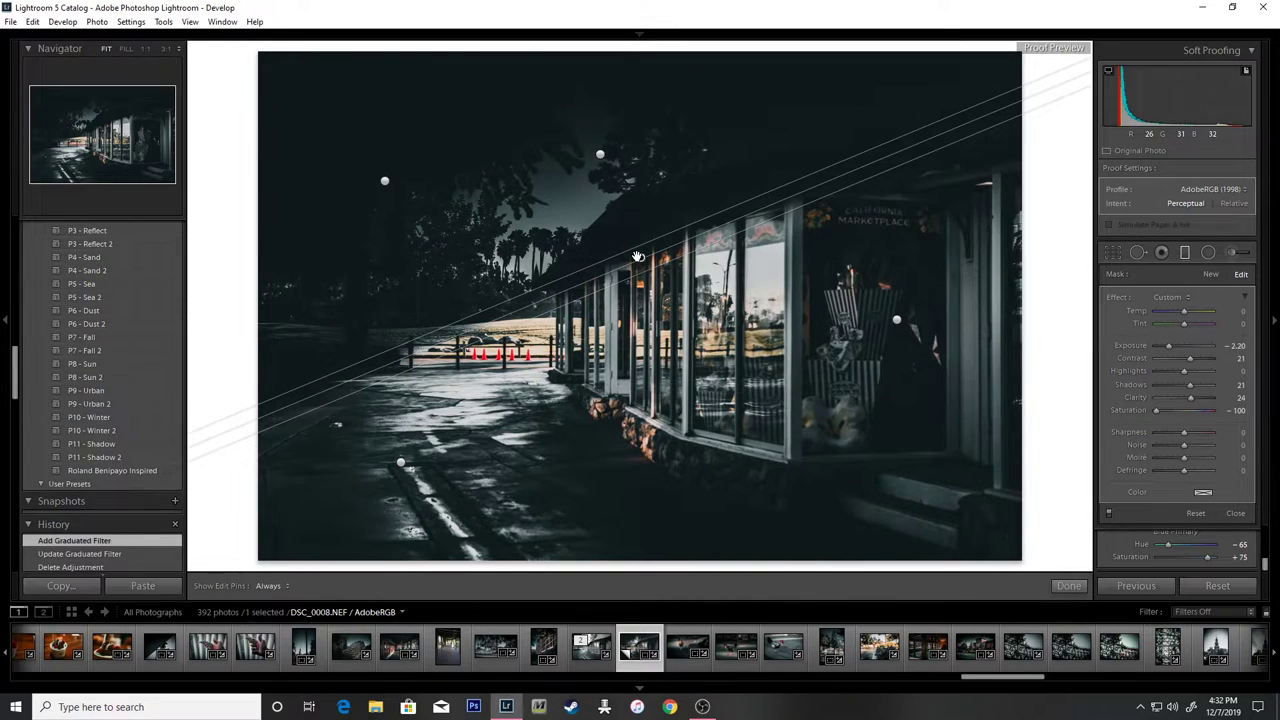
# Delete the too-dark filter and redraw a slightly rotated diagonal graduated filter over the top.
pyautogui.rightClick(642, 258)
pyautogui.click(641, 257)
pyautogui.rightClick(641, 254)
pyautogui.click(673, 271)
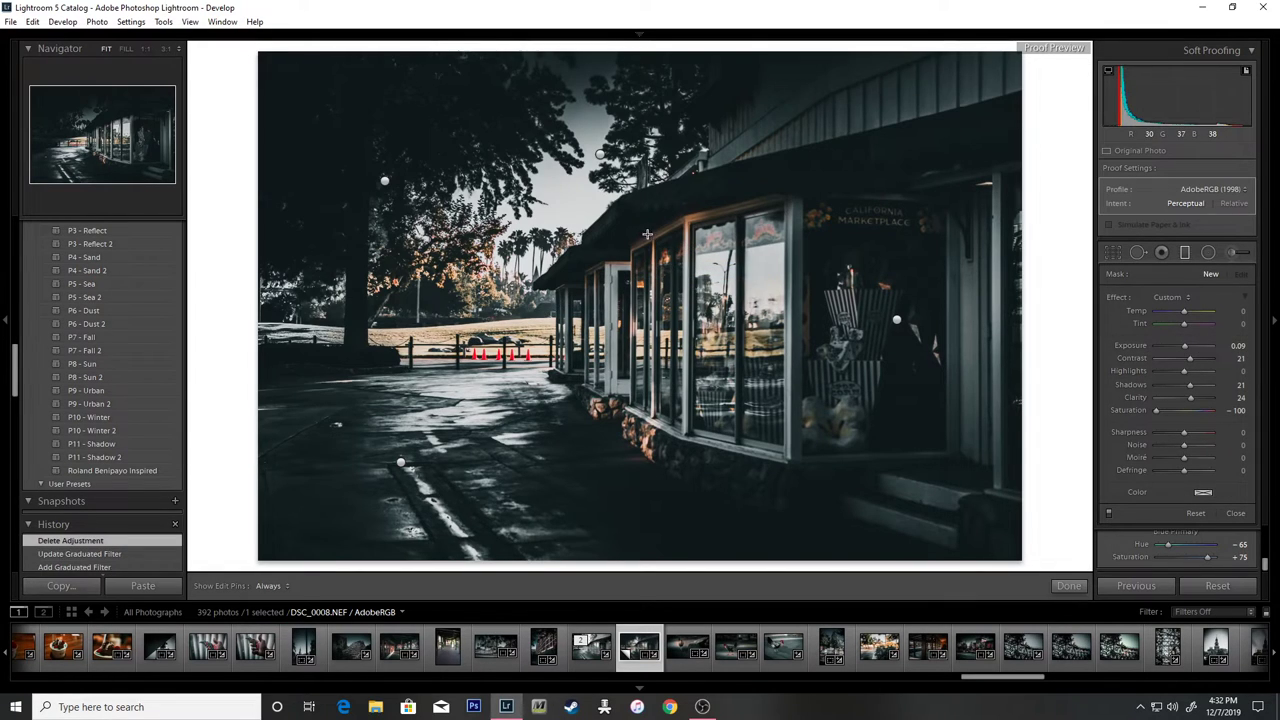
pyautogui.moveTo(600, 154); pyautogui.dragTo(614, 182)
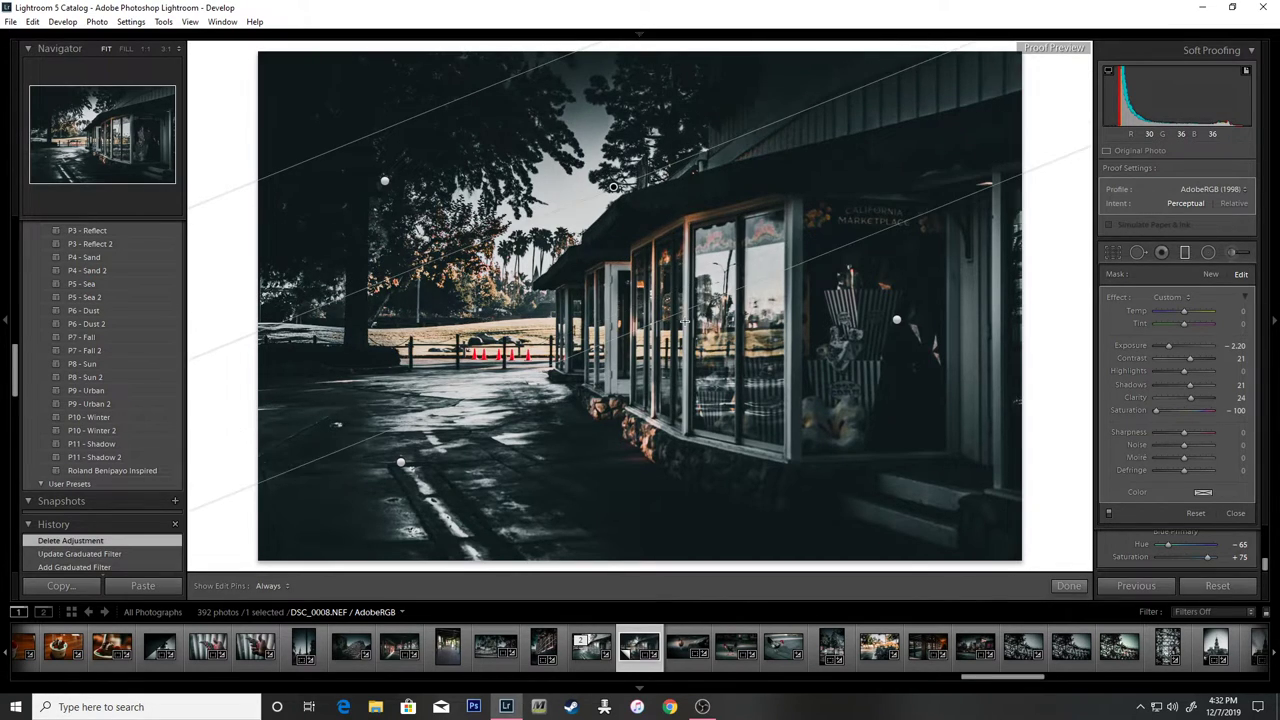
pyautogui.moveTo(675, 252); pyautogui.dragTo(692, 275)
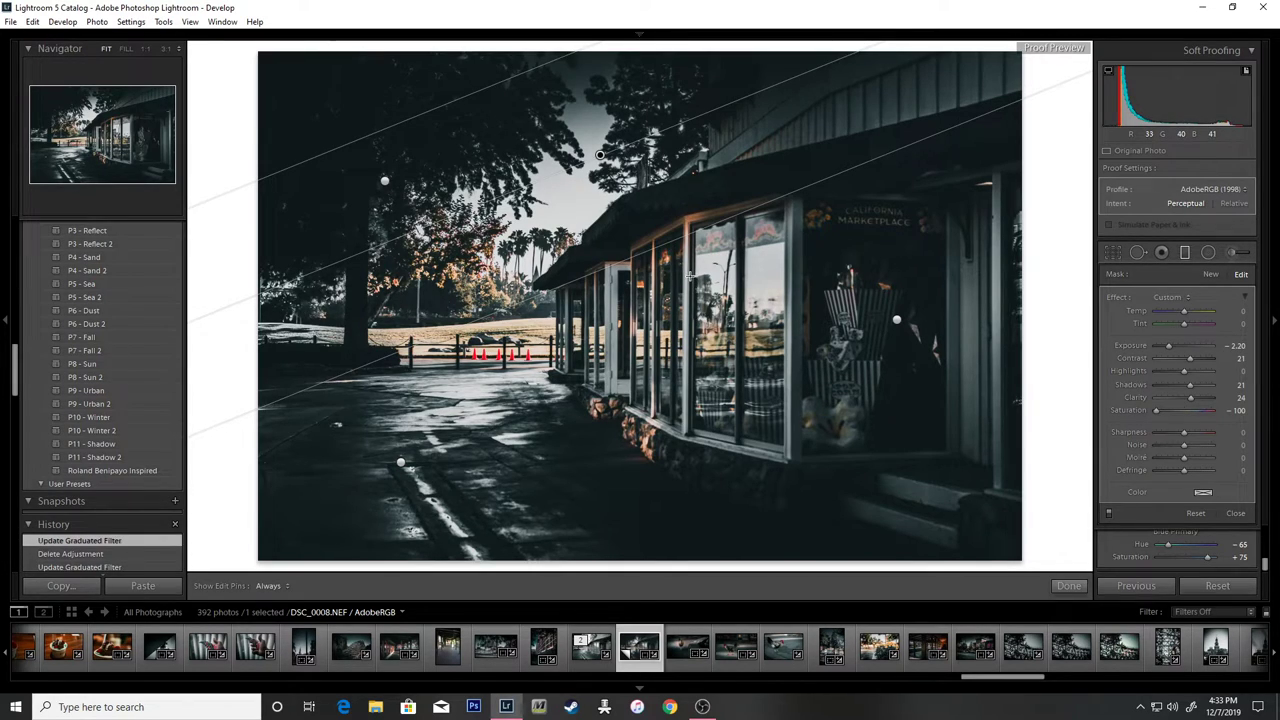
pyautogui.moveTo(687, 251); pyautogui.dragTo(689, 196)
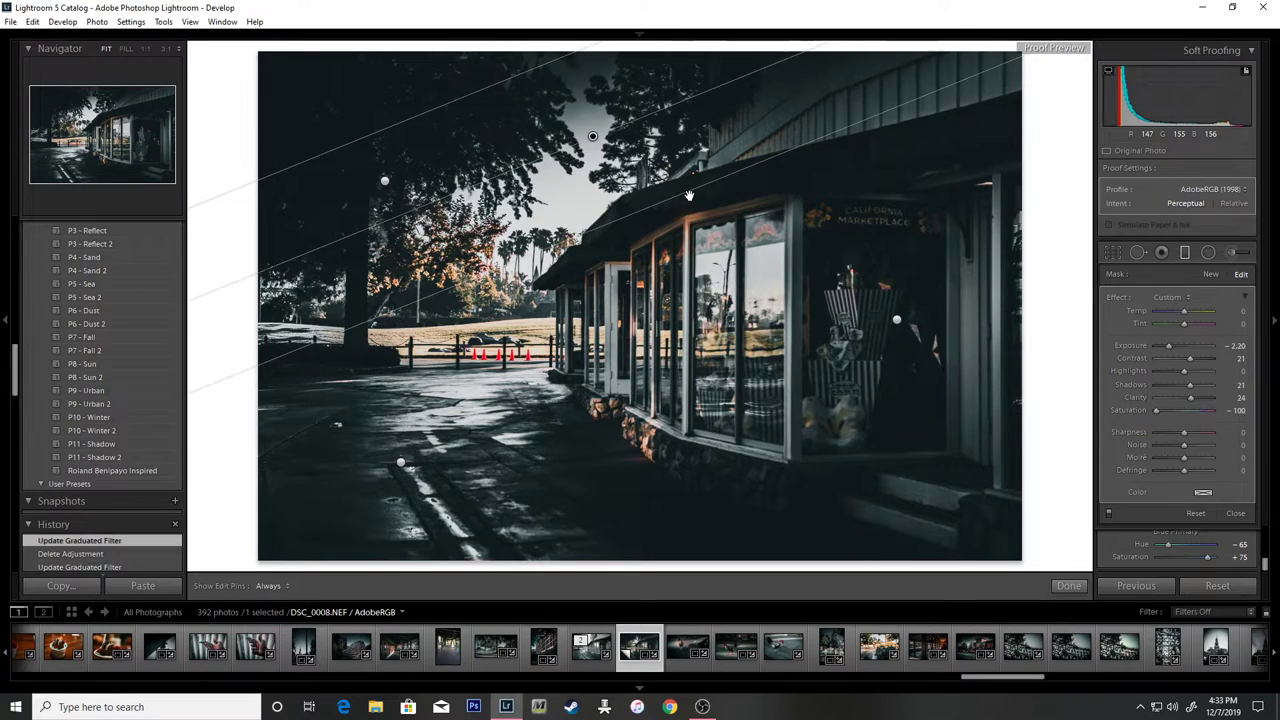
# Give the top filter Exposure −1.00, Clarity 100 and Shadows 60, then close filter editing.
pyautogui.moveTo(1254, 344); pyautogui.dragTo(1268, 344)
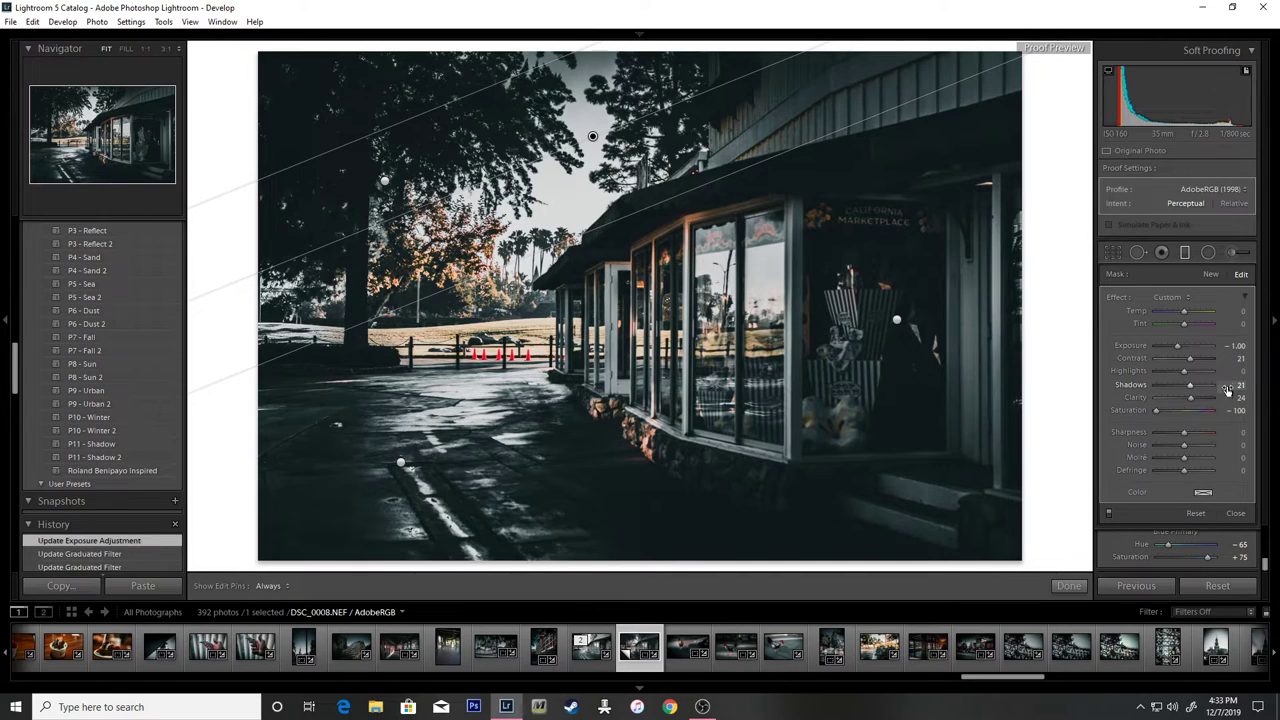
pyautogui.moveTo(1236, 397); pyautogui.dragTo(1255, 397)
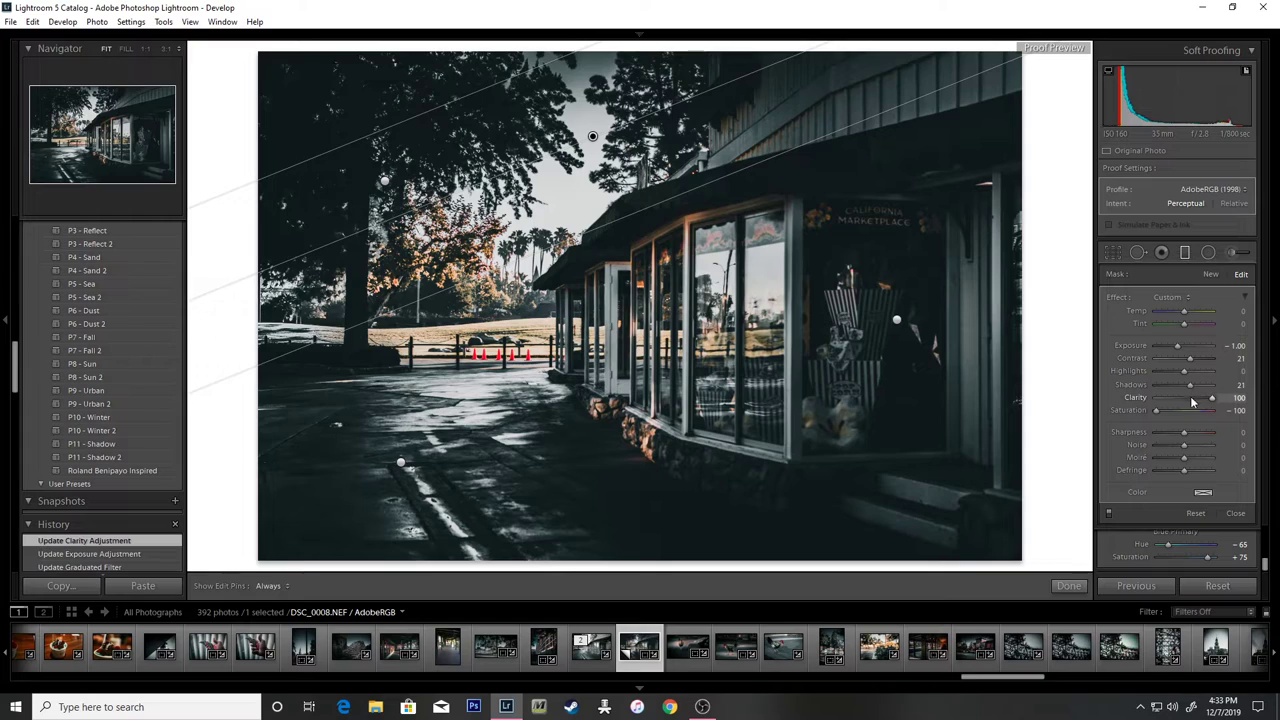
pyautogui.moveTo(1242, 384)
pyautogui.mouseDown()
pyautogui.moveTo(1262, 384)
pyautogui.moveTo(1234, 384)
pyautogui.mouseUp()
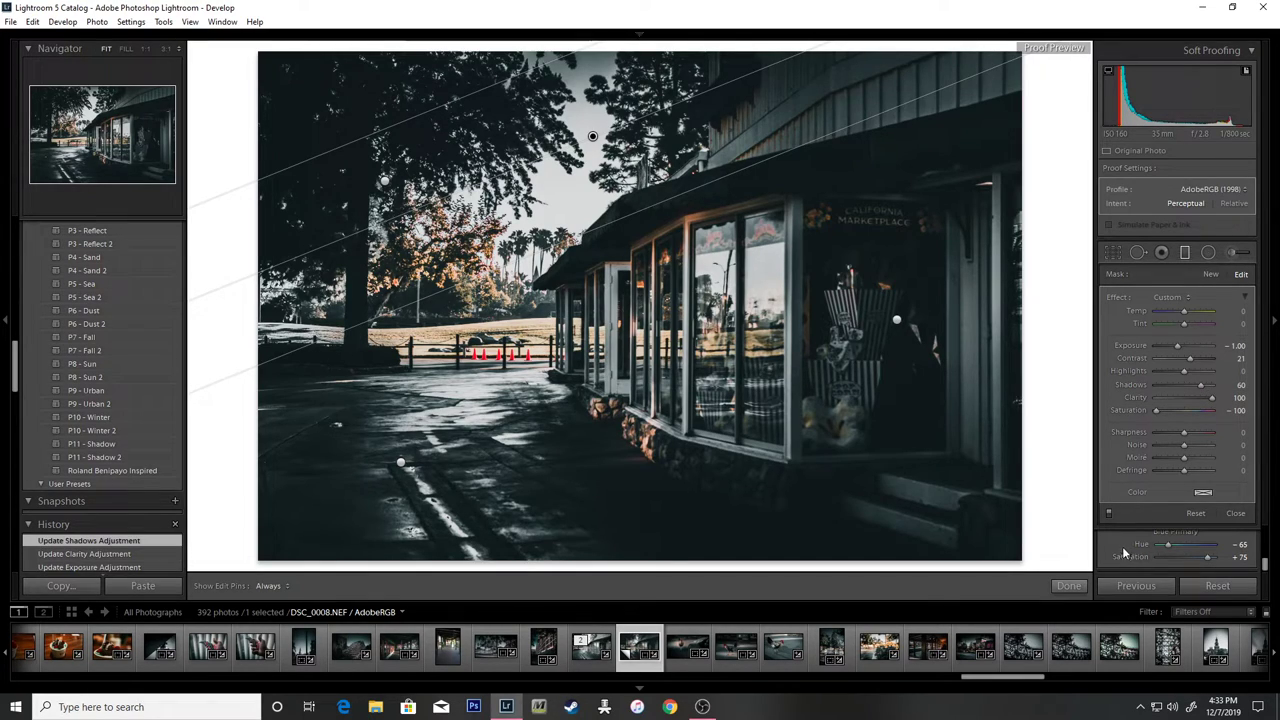
pyautogui.click(1078, 587)
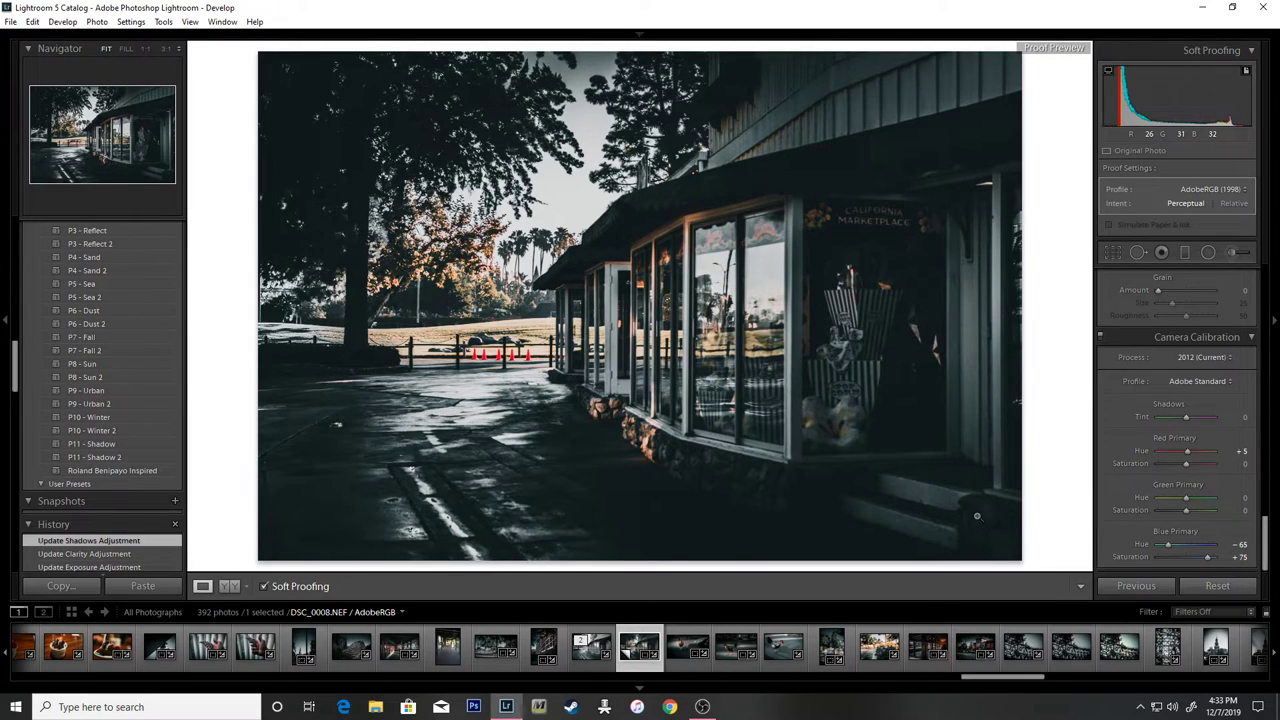
# Reframe the crop by adjusting the left edge and trimming a strip off the top, then apply it.
pyautogui.click(1112, 252)
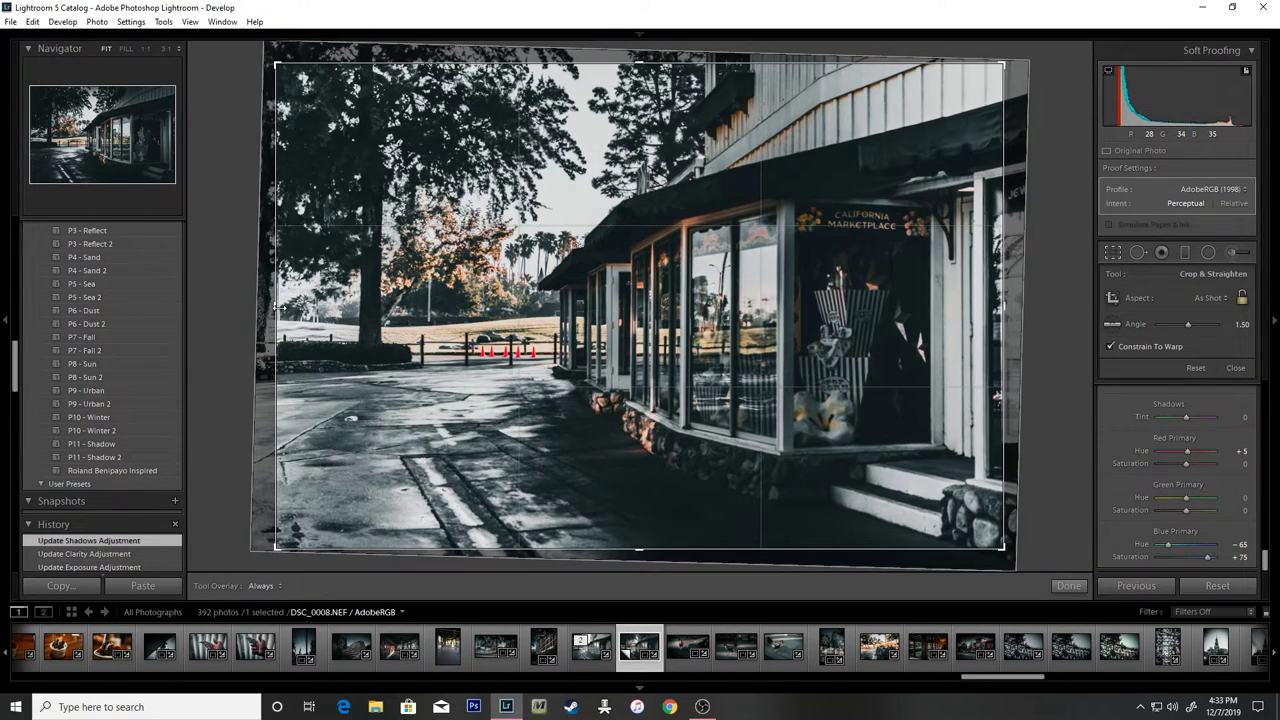
pyautogui.moveTo(276, 308); pyautogui.dragTo(342, 313)
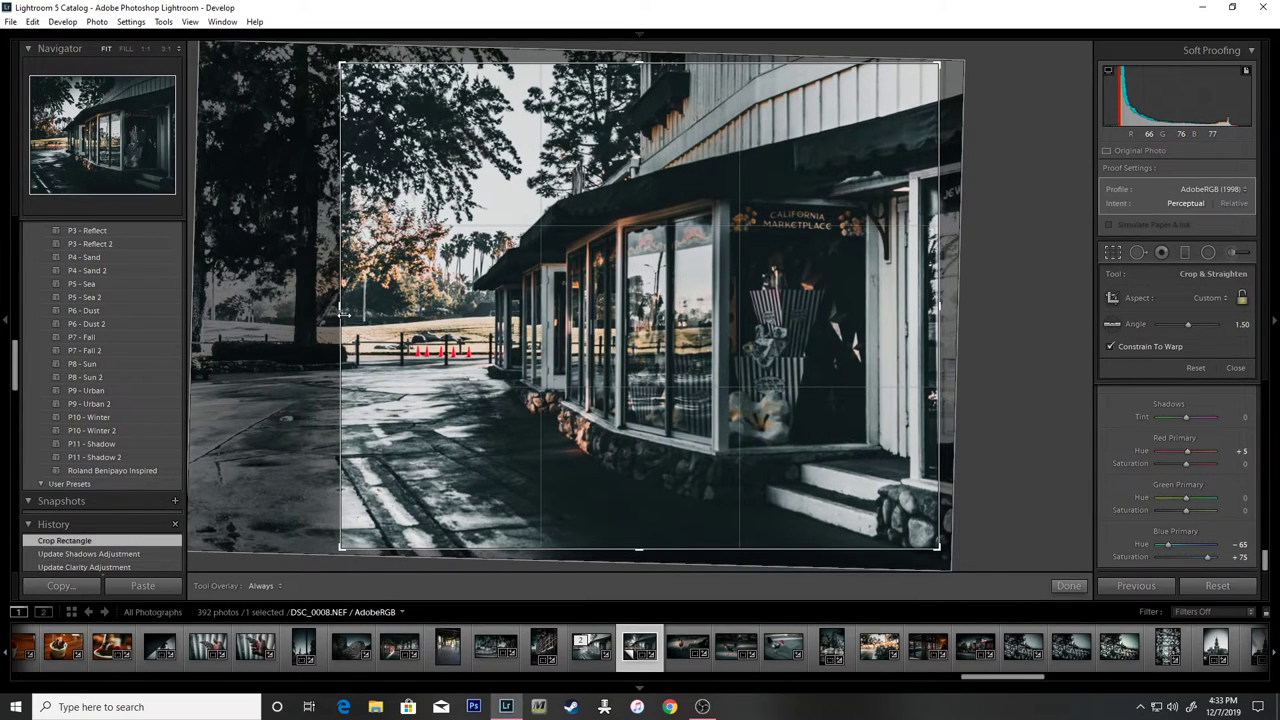
pyautogui.moveTo(342, 313); pyautogui.dragTo(337, 308)
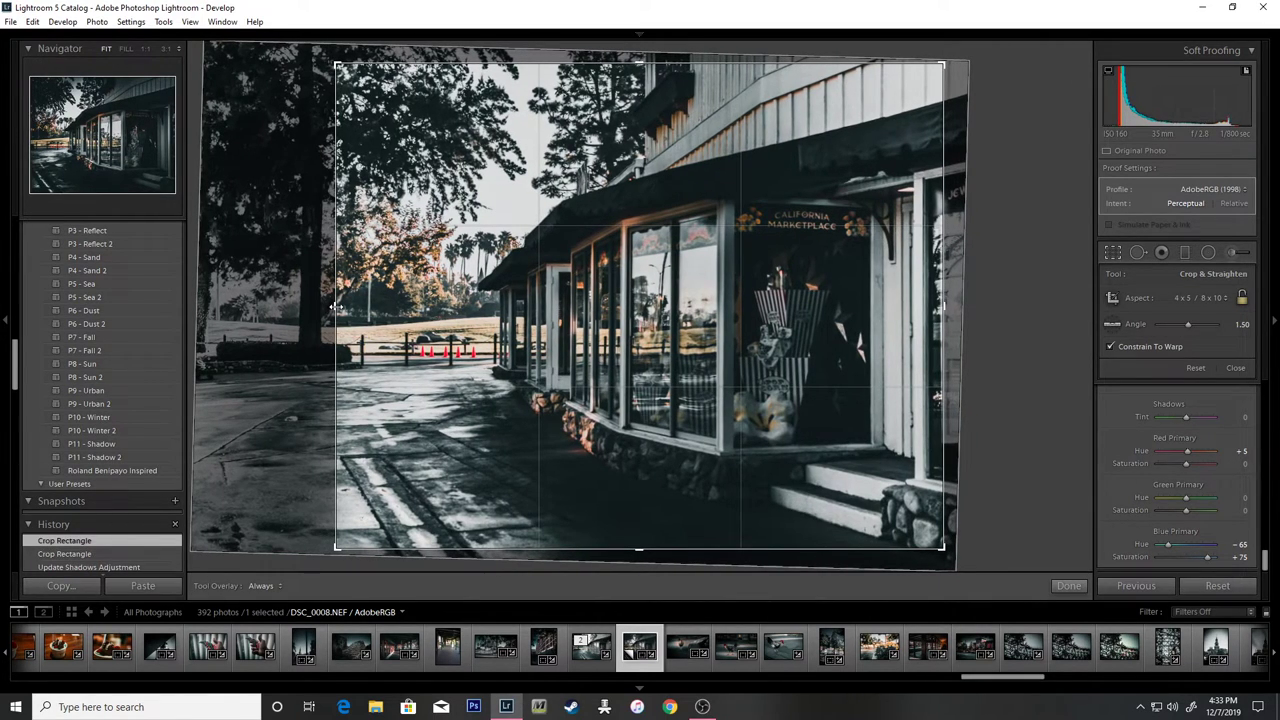
pyautogui.moveTo(338, 308)
pyautogui.mouseDown()
pyautogui.moveTo(223, 283)
pyautogui.moveTo(392, 316)
pyautogui.mouseUp()
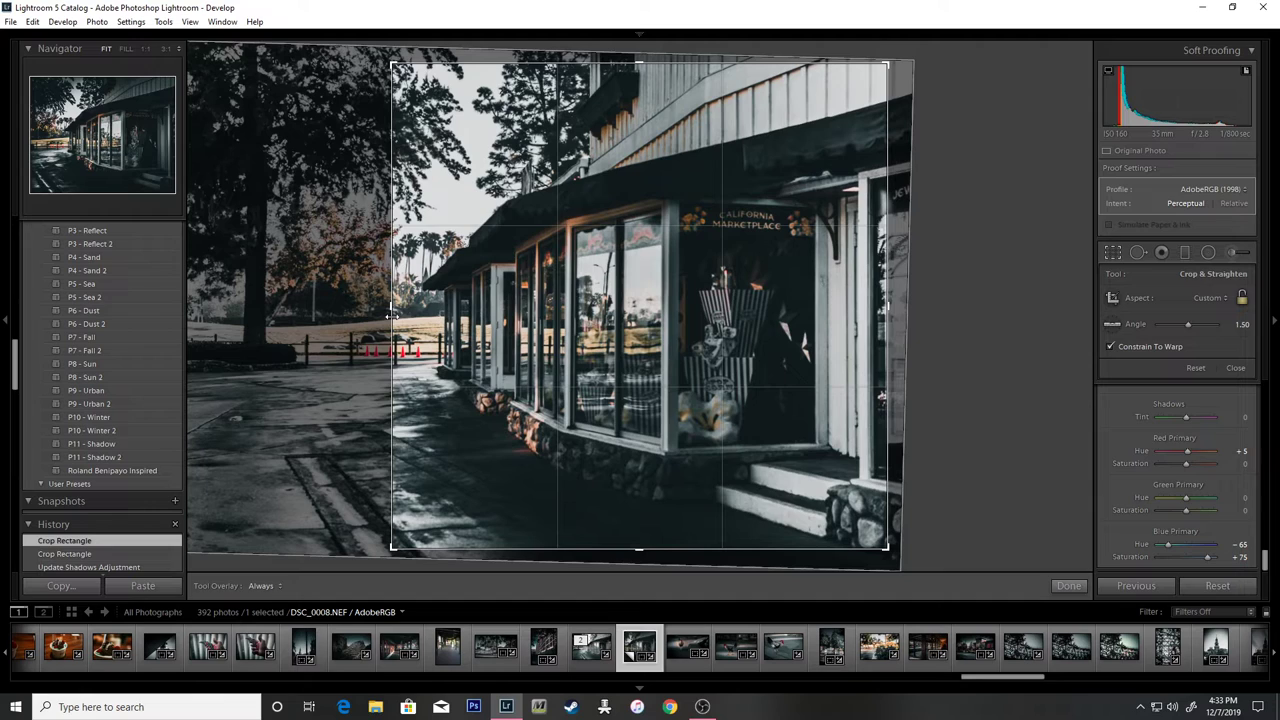
pyautogui.moveTo(392, 316); pyautogui.dragTo(386, 314)
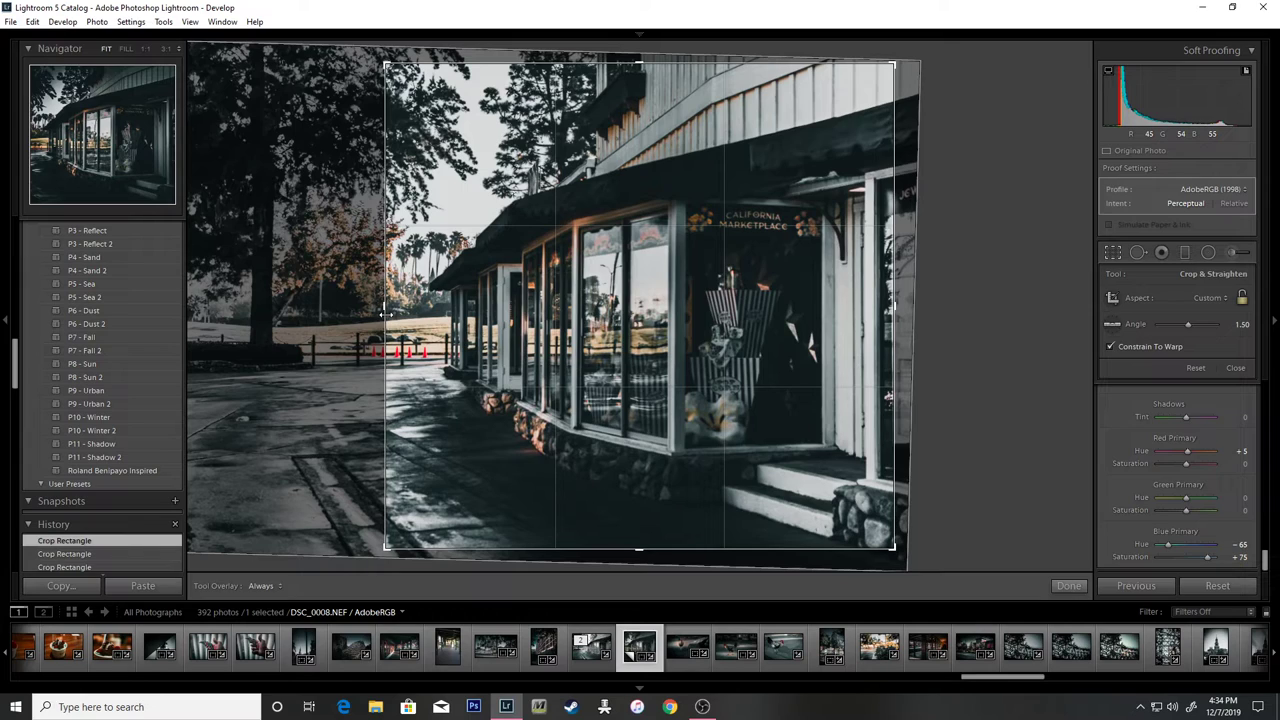
pyautogui.moveTo(385, 314); pyautogui.dragTo(256, 304)
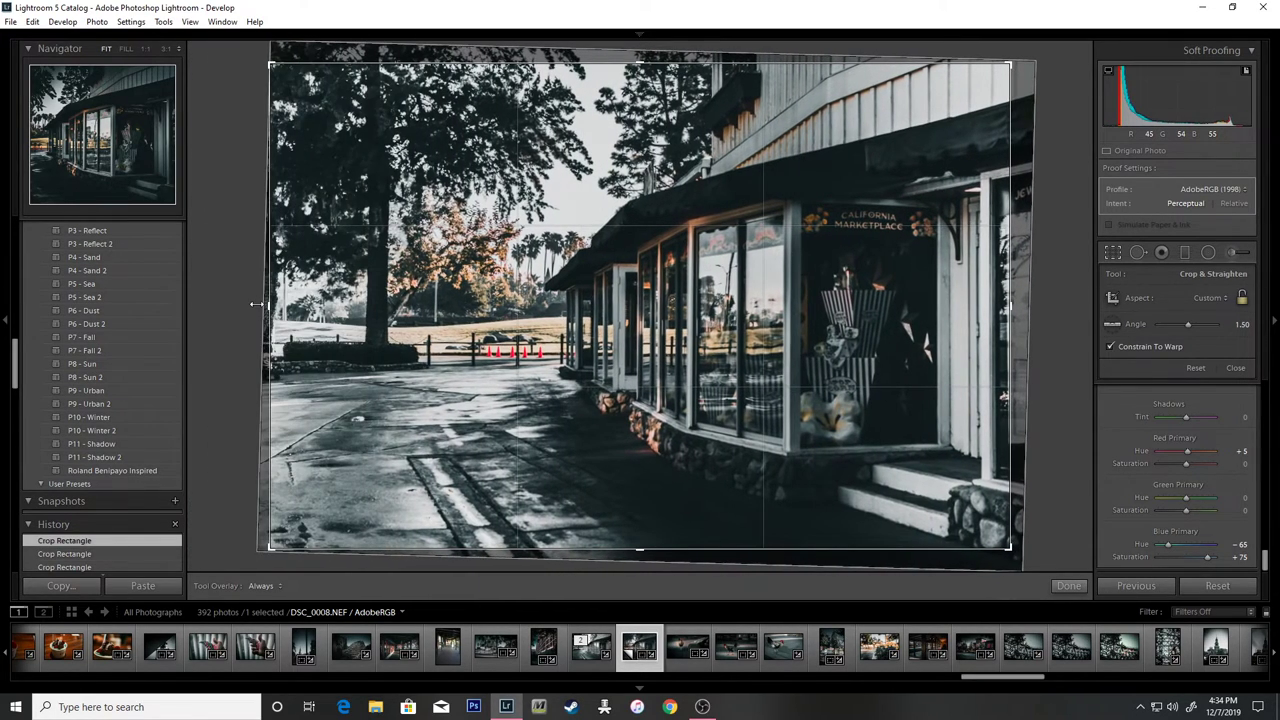
pyautogui.moveTo(239, 305); pyautogui.dragTo(214, 309)
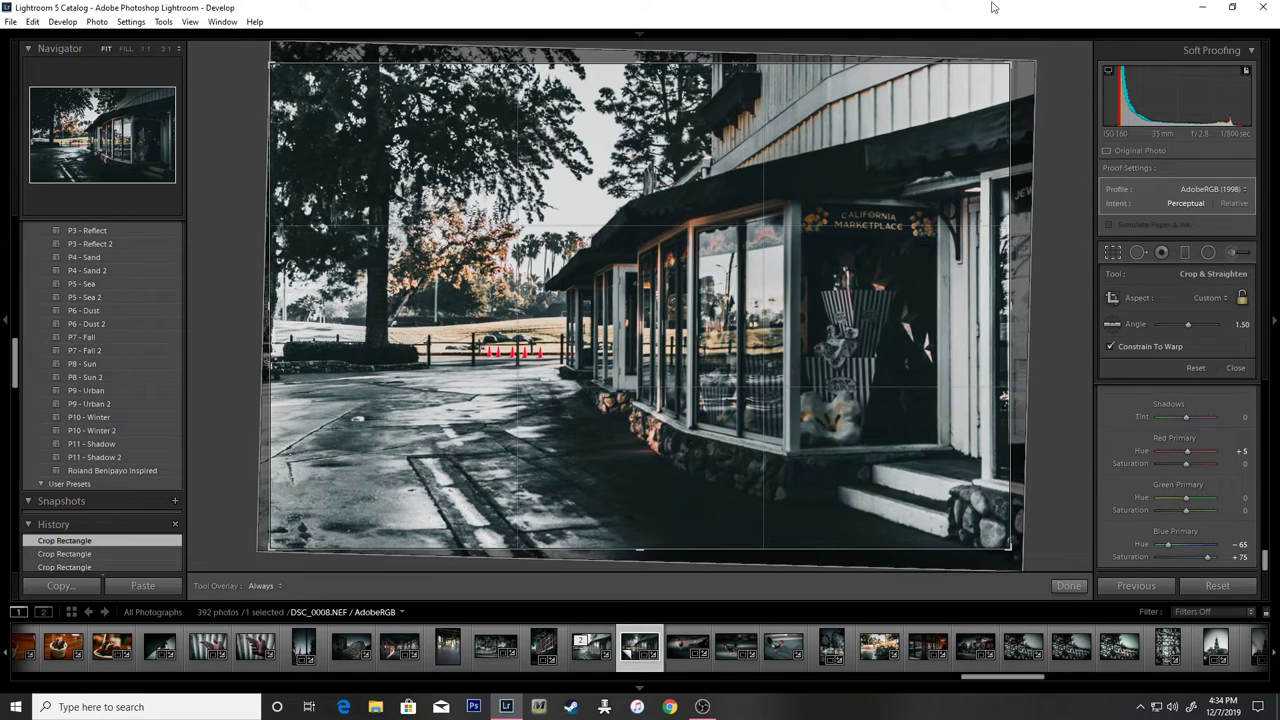
pyautogui.moveTo(712, 57); pyautogui.dragTo(690, 78)
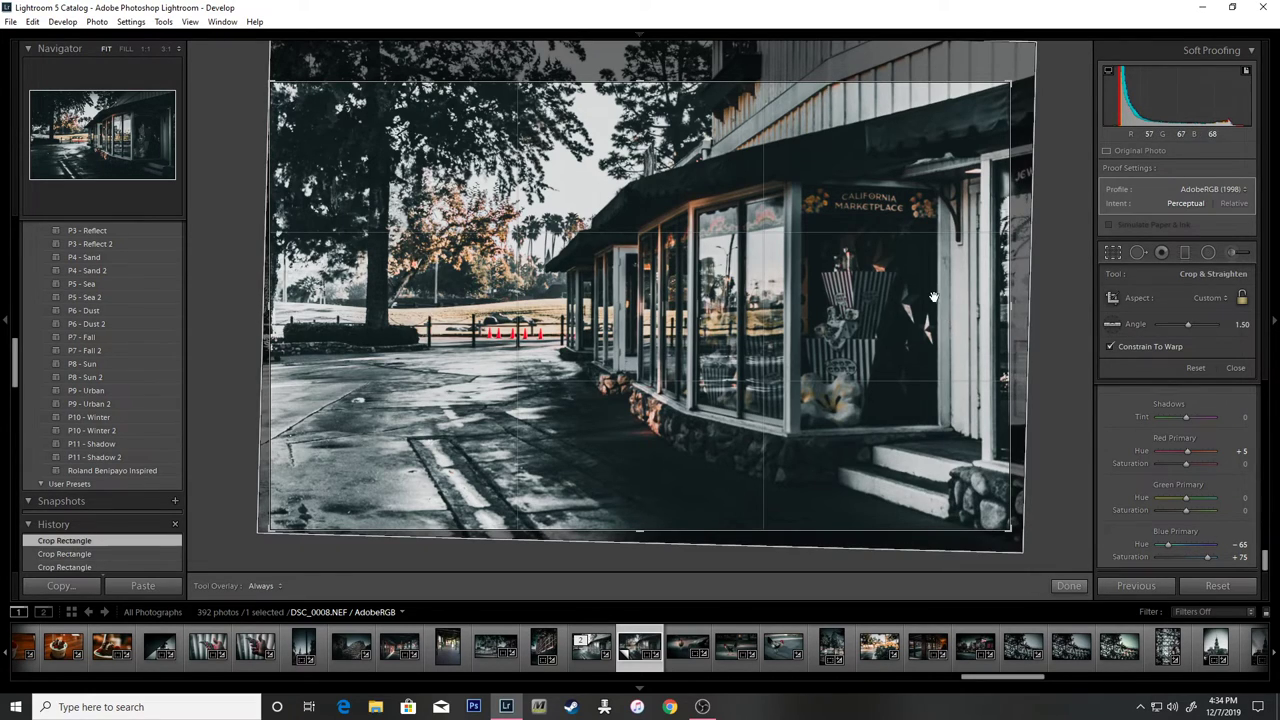
pyautogui.click(1068, 585)
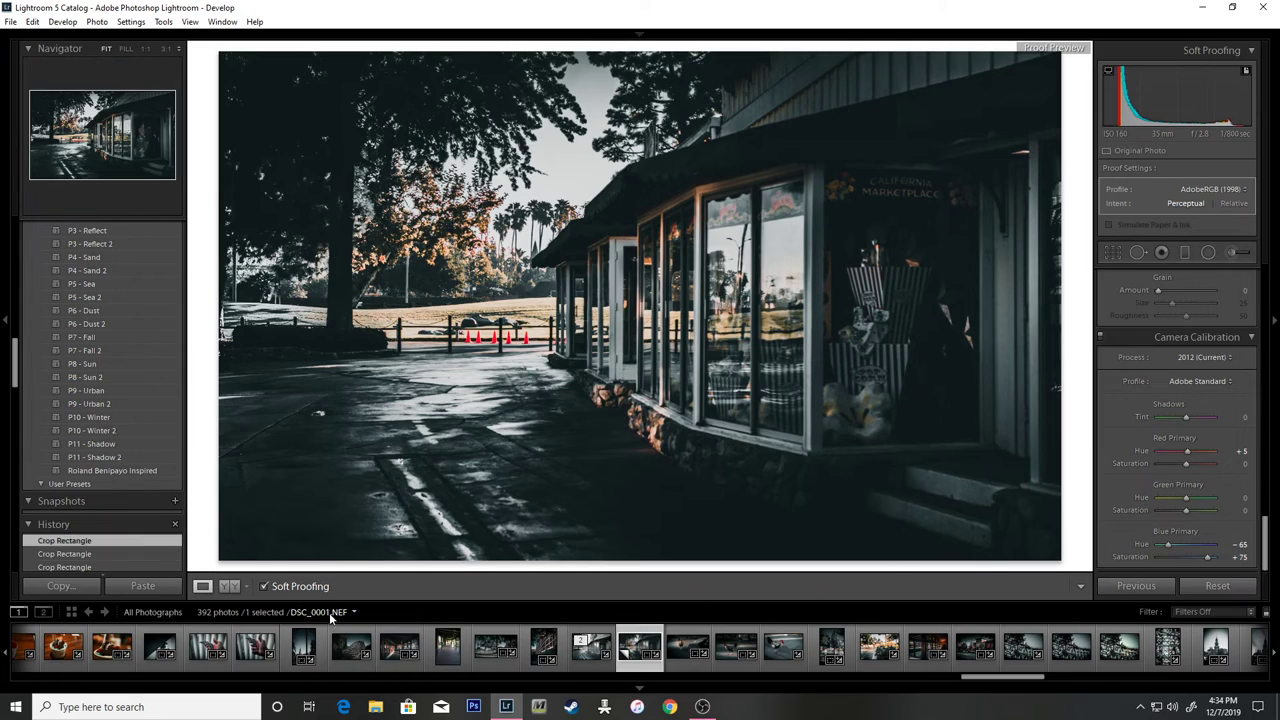
# Uncheck Soft Proofing and scroll the right panel back up to Basic.
pyautogui.click(265, 587)
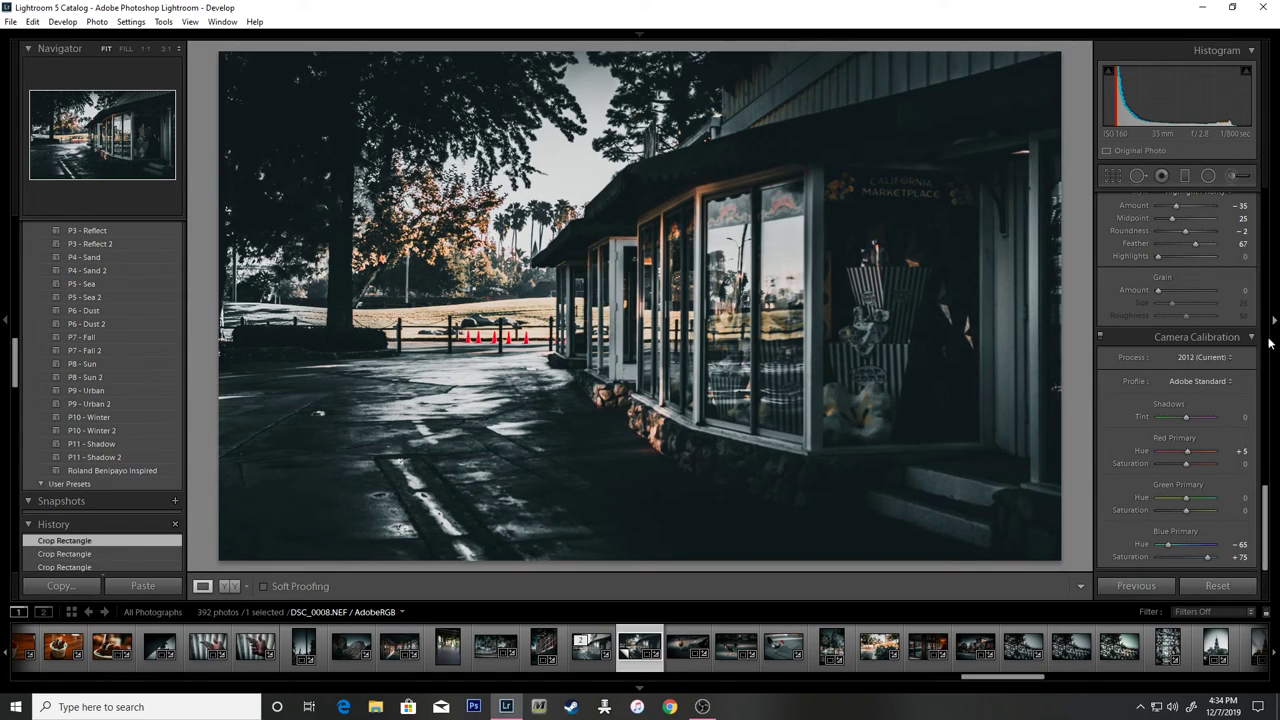
pyautogui.moveTo(1266, 548); pyautogui.dragTo(1268, 217)
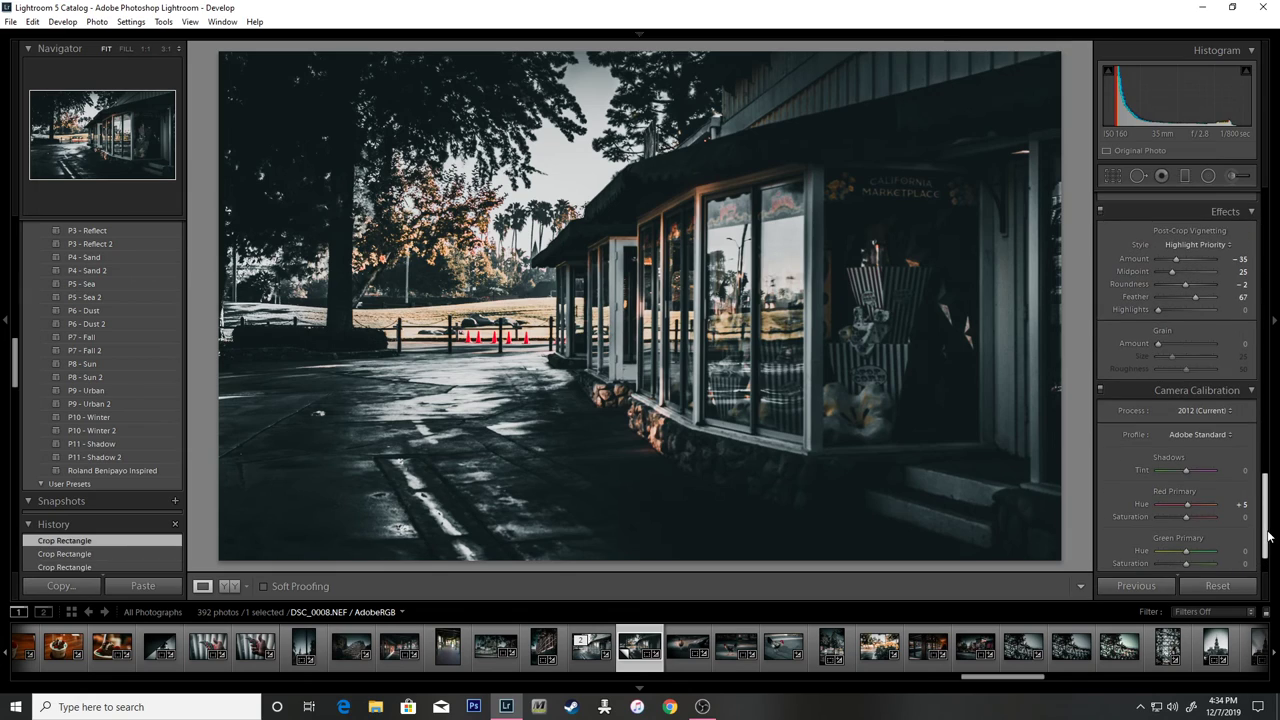